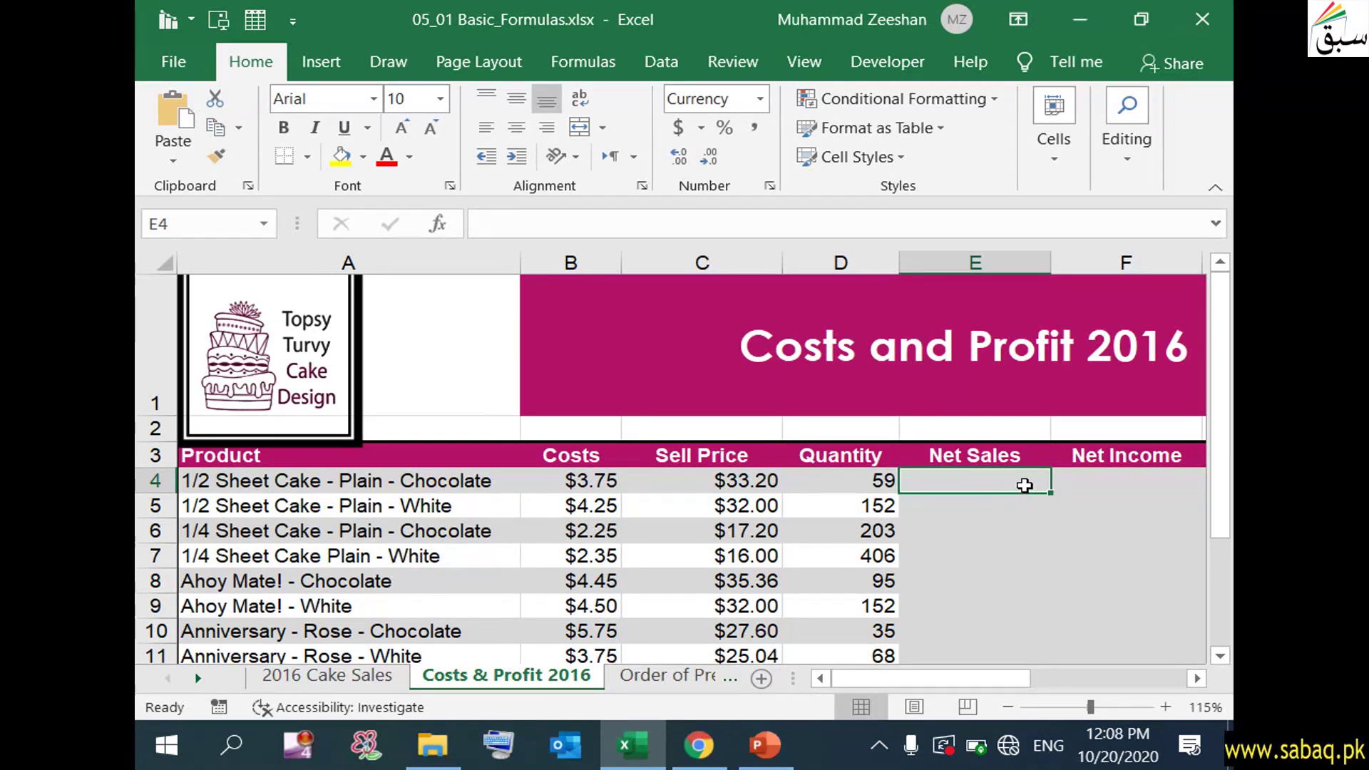
pyautogui.moveTo(999, 678); pyautogui.dragTo(1021, 678)
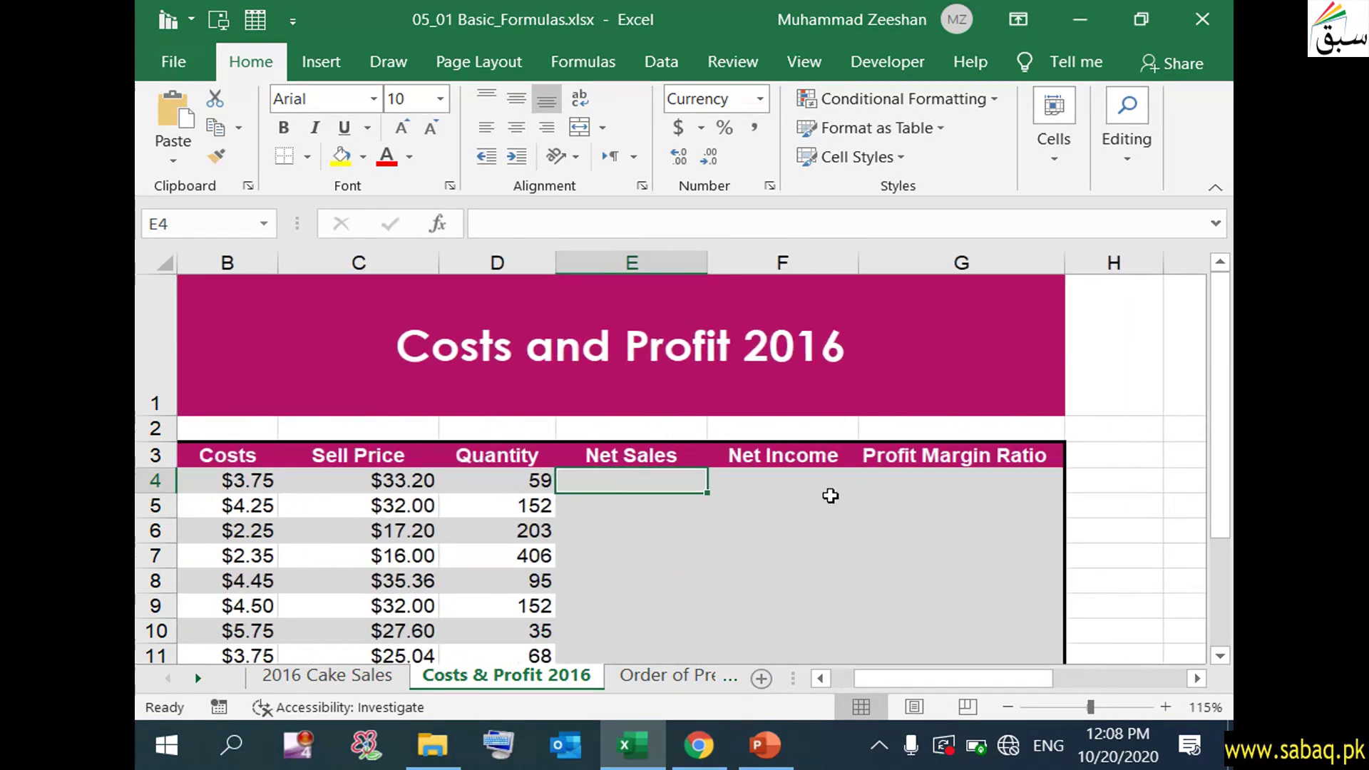
pyautogui.click(833, 487)
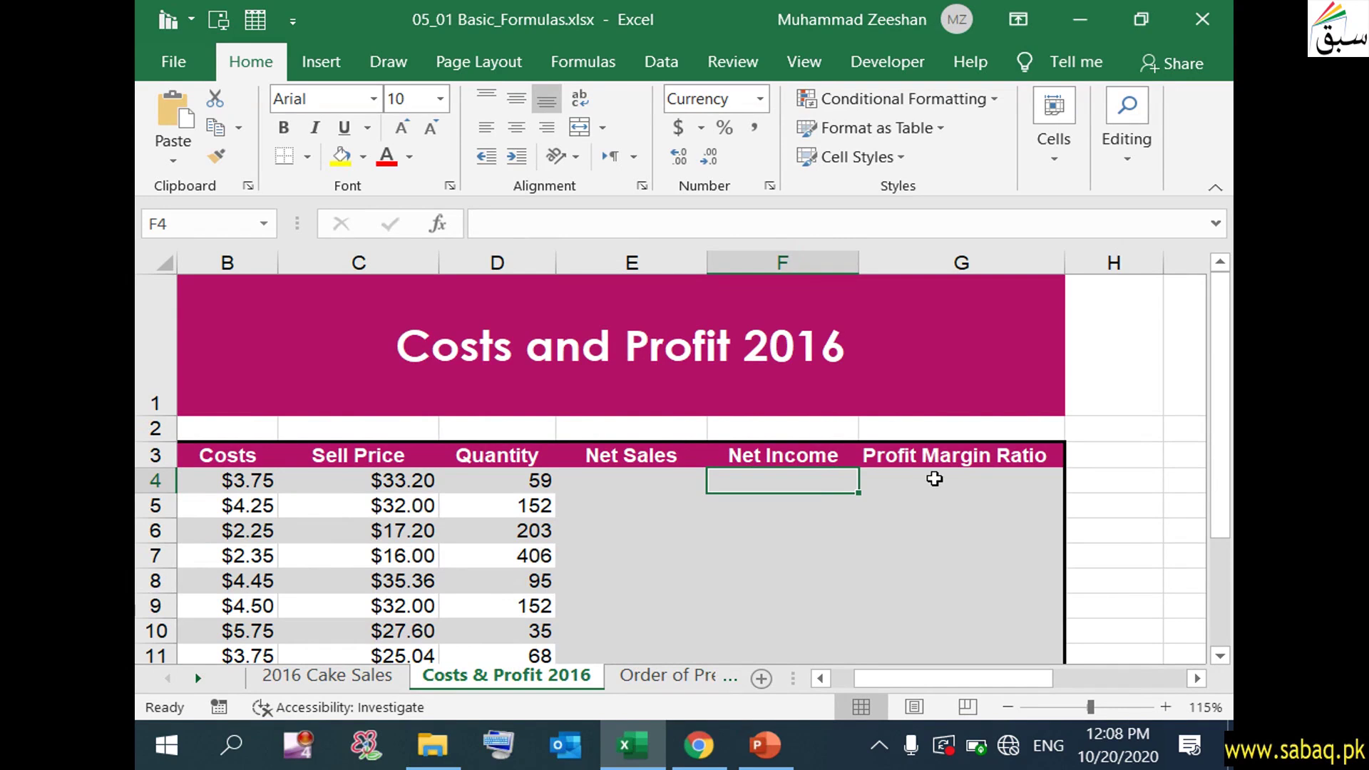
pyautogui.moveTo(994, 676); pyautogui.dragTo(951, 674)
pyautogui.click(957, 485)
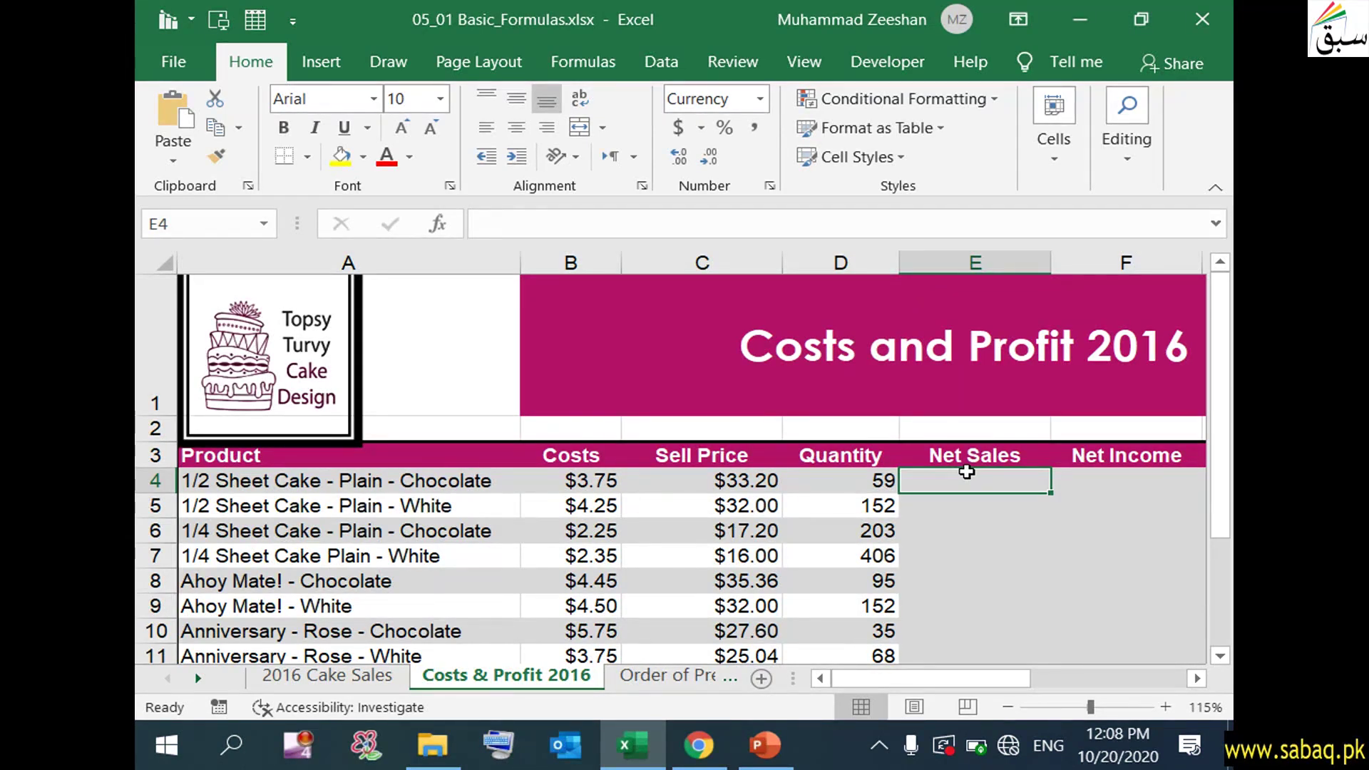
pyautogui.click(756, 481)
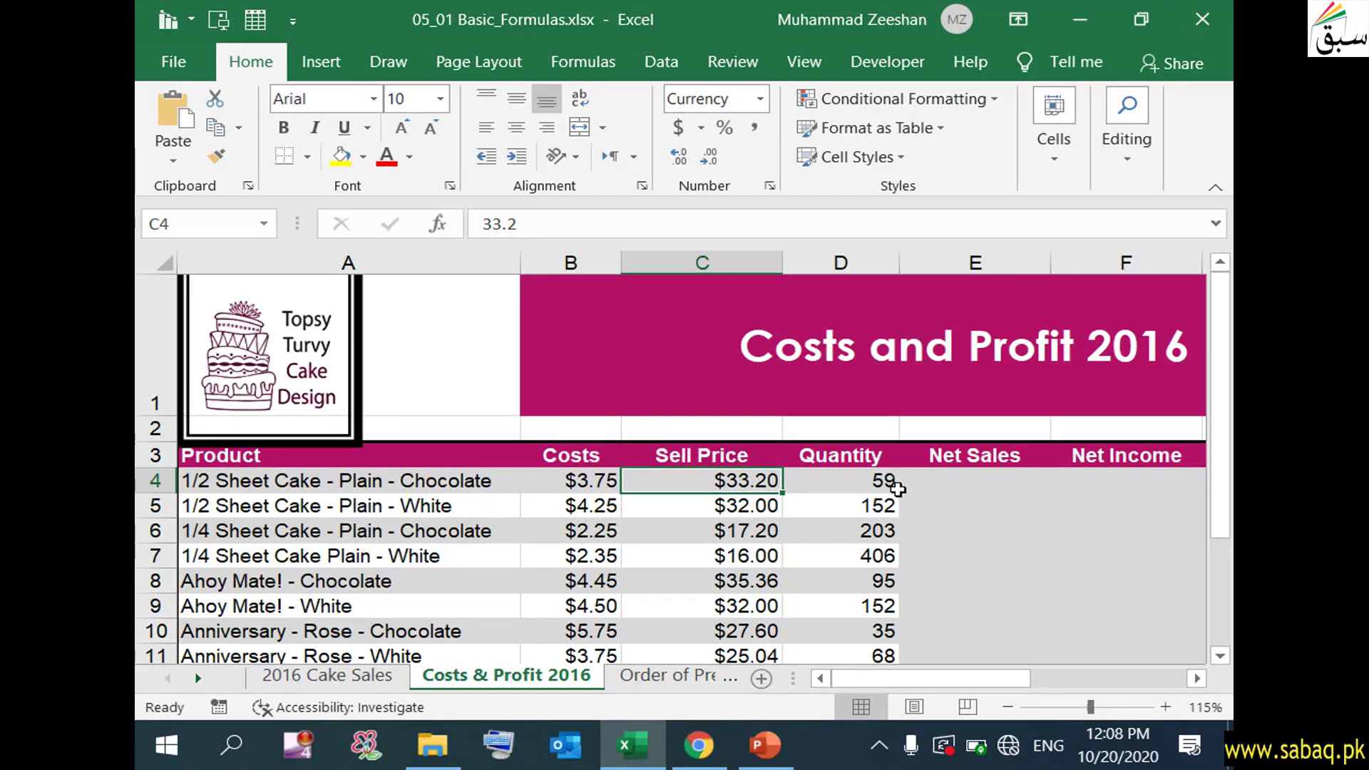
# Enter the formula =C4*D4 in cell E4 to calculate Net Sales for the first product.
pyautogui.click(969, 483)
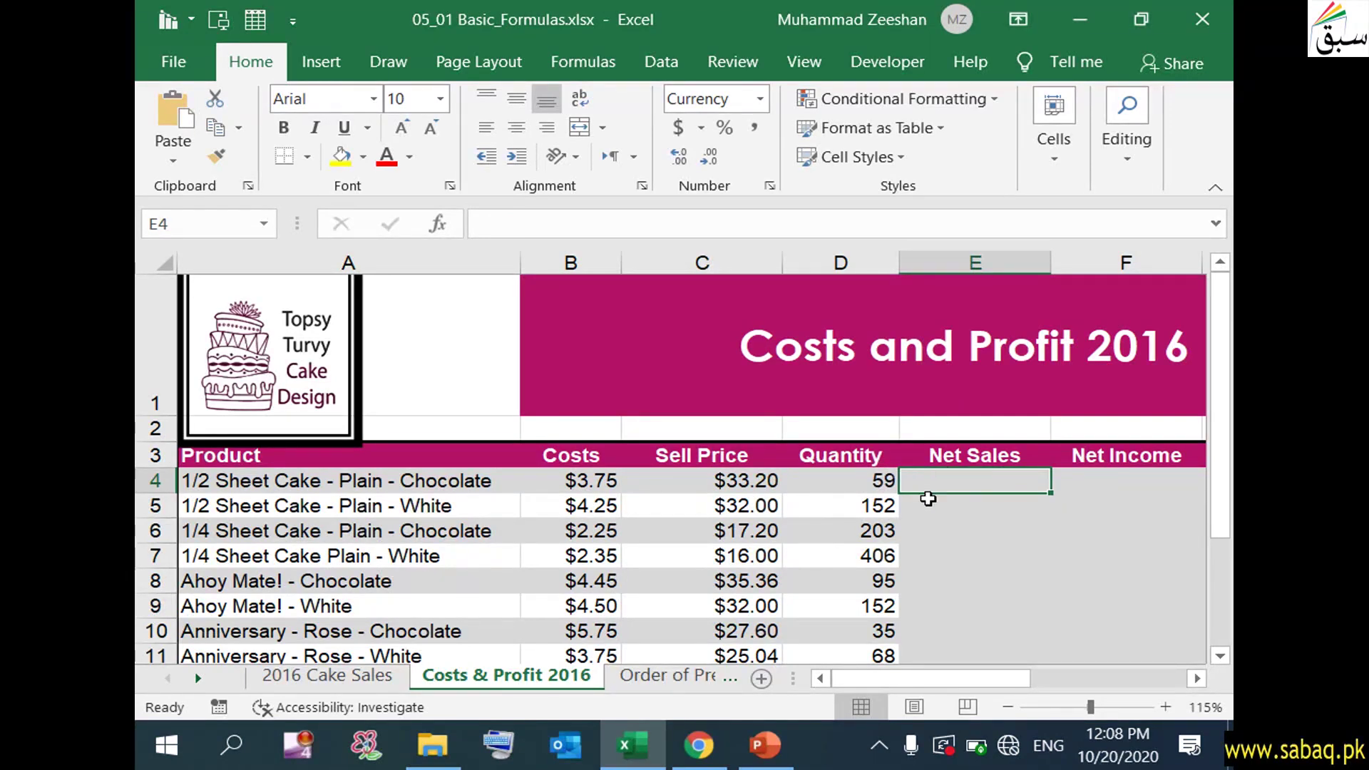
pyautogui.doubleClick(993, 479)
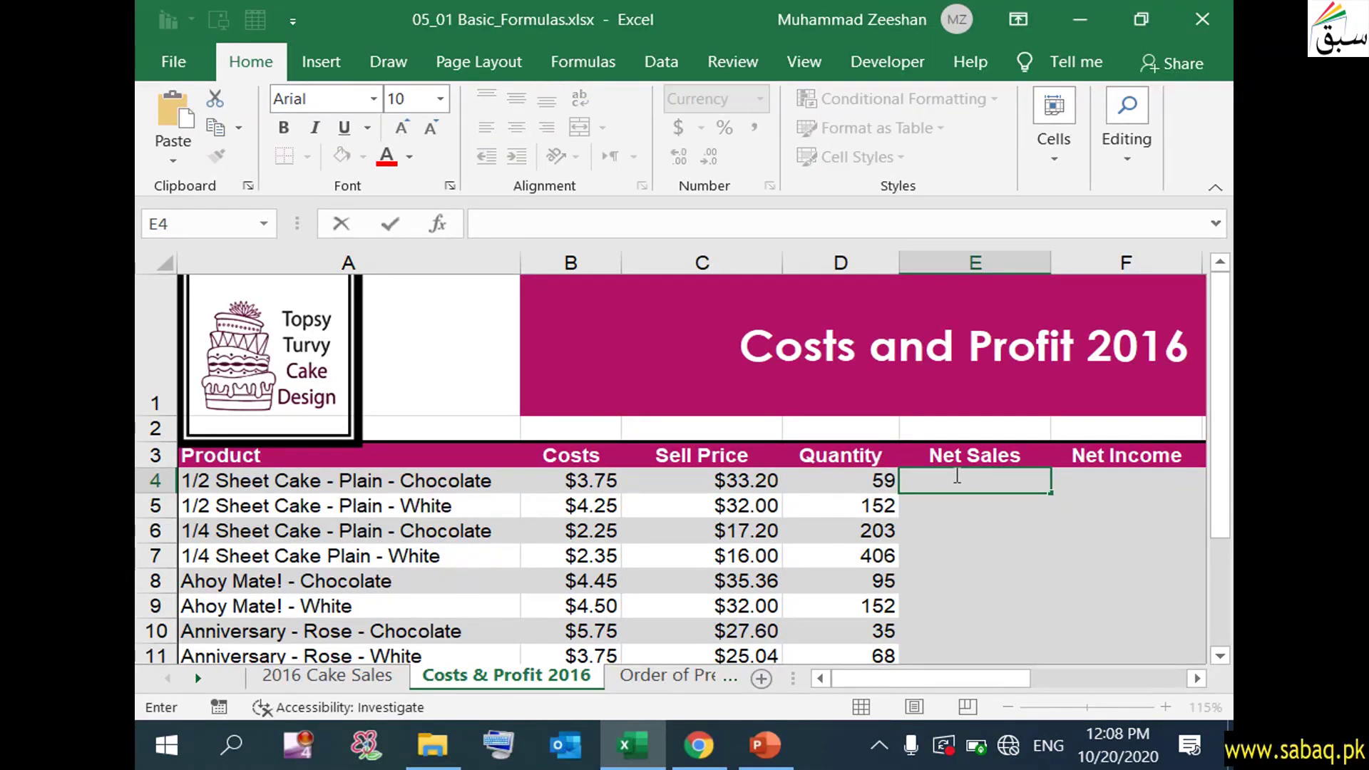
pyautogui.write('=')
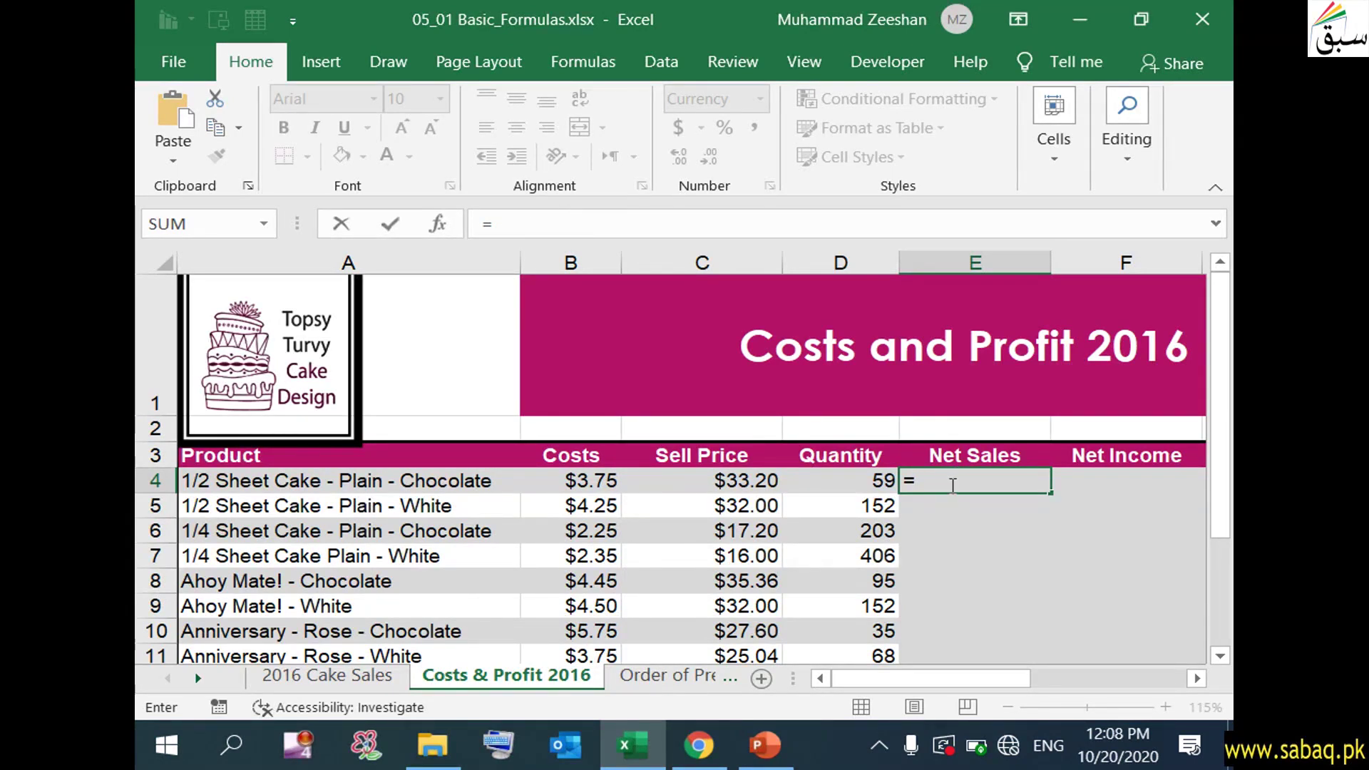
pyautogui.click(741, 483)
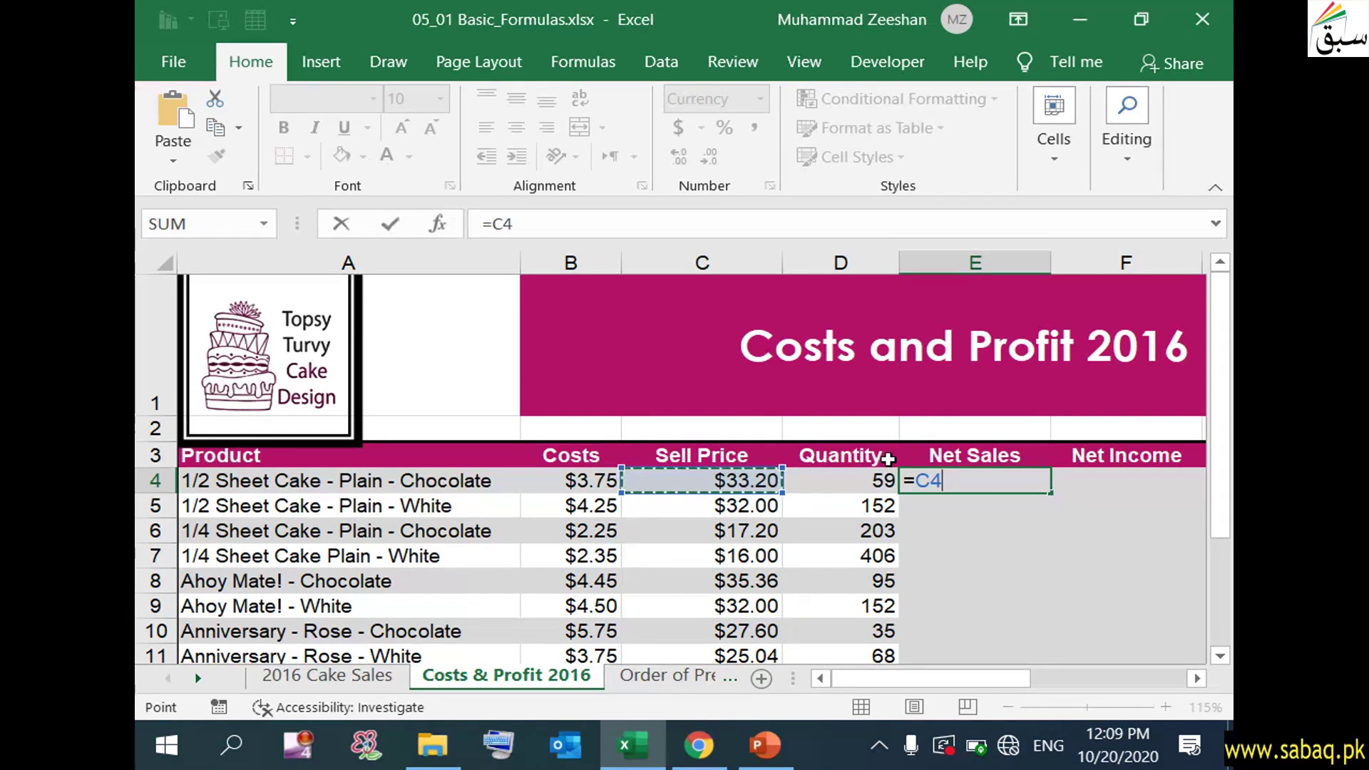
pyautogui.write('*')
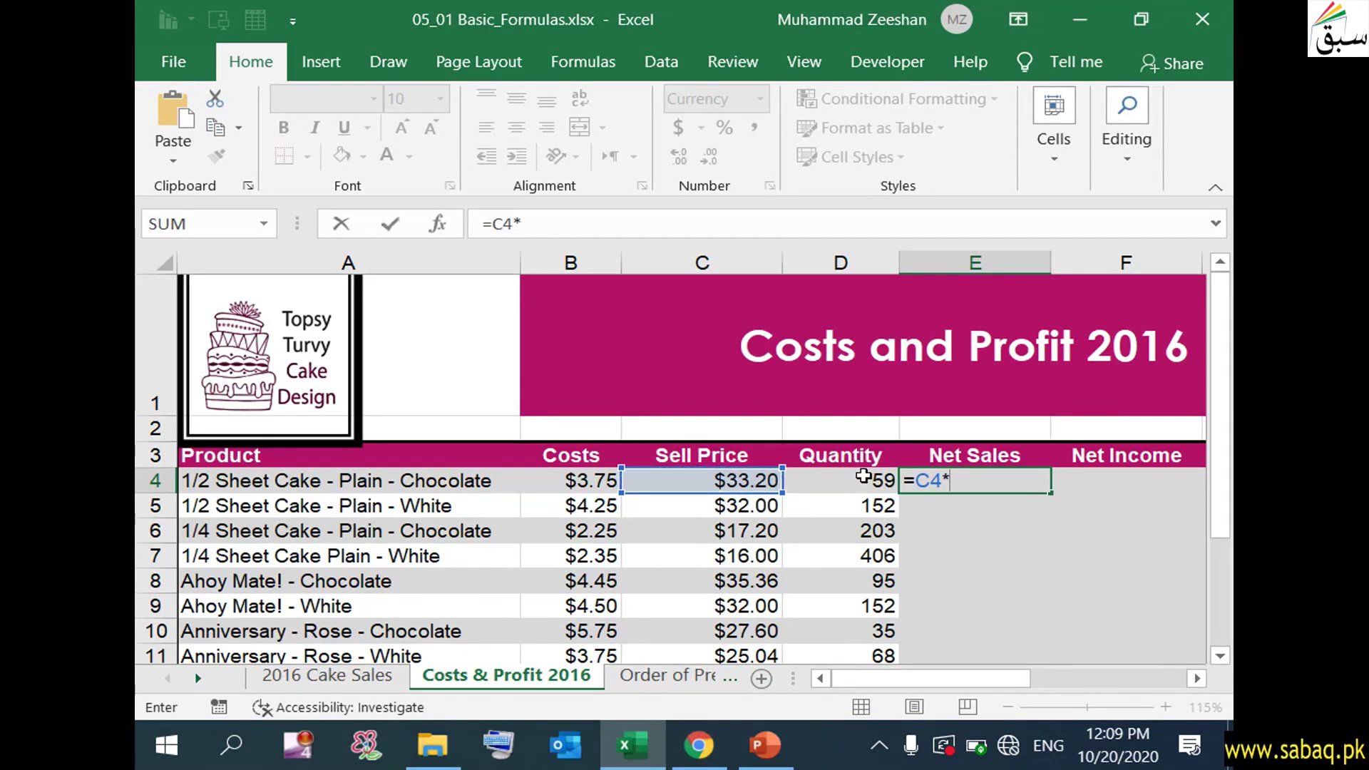
pyautogui.click(863, 476)
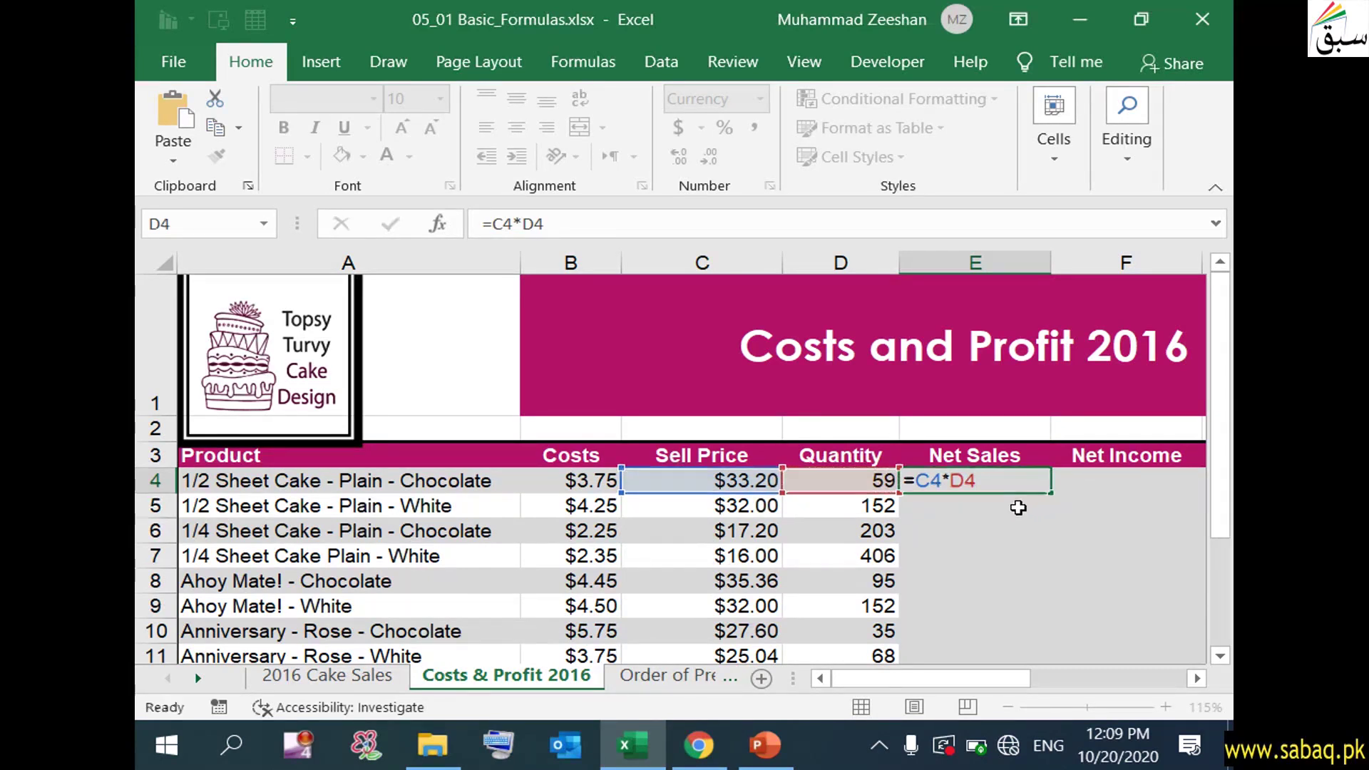
pyautogui.press('Return')
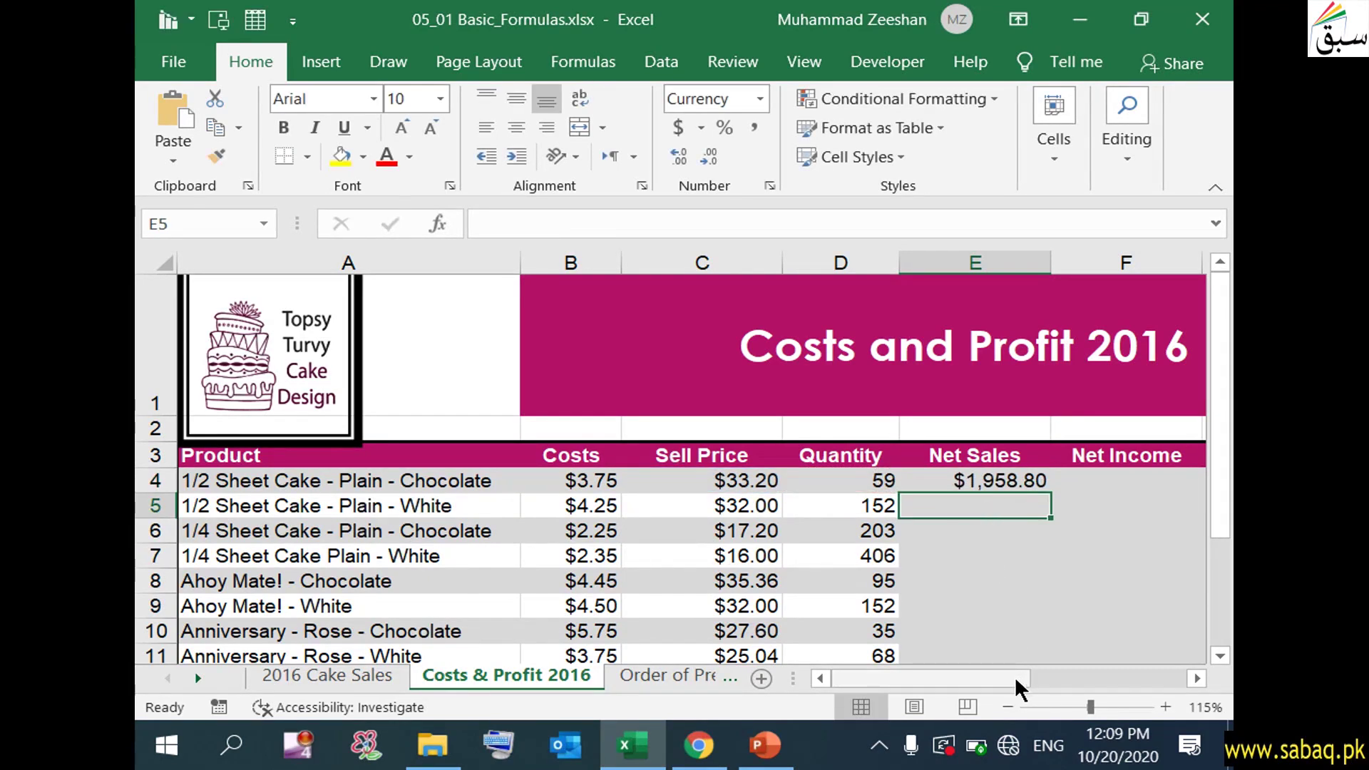
pyautogui.moveTo(1015, 676); pyautogui.dragTo(1030, 676)
pyautogui.click(456, 489)
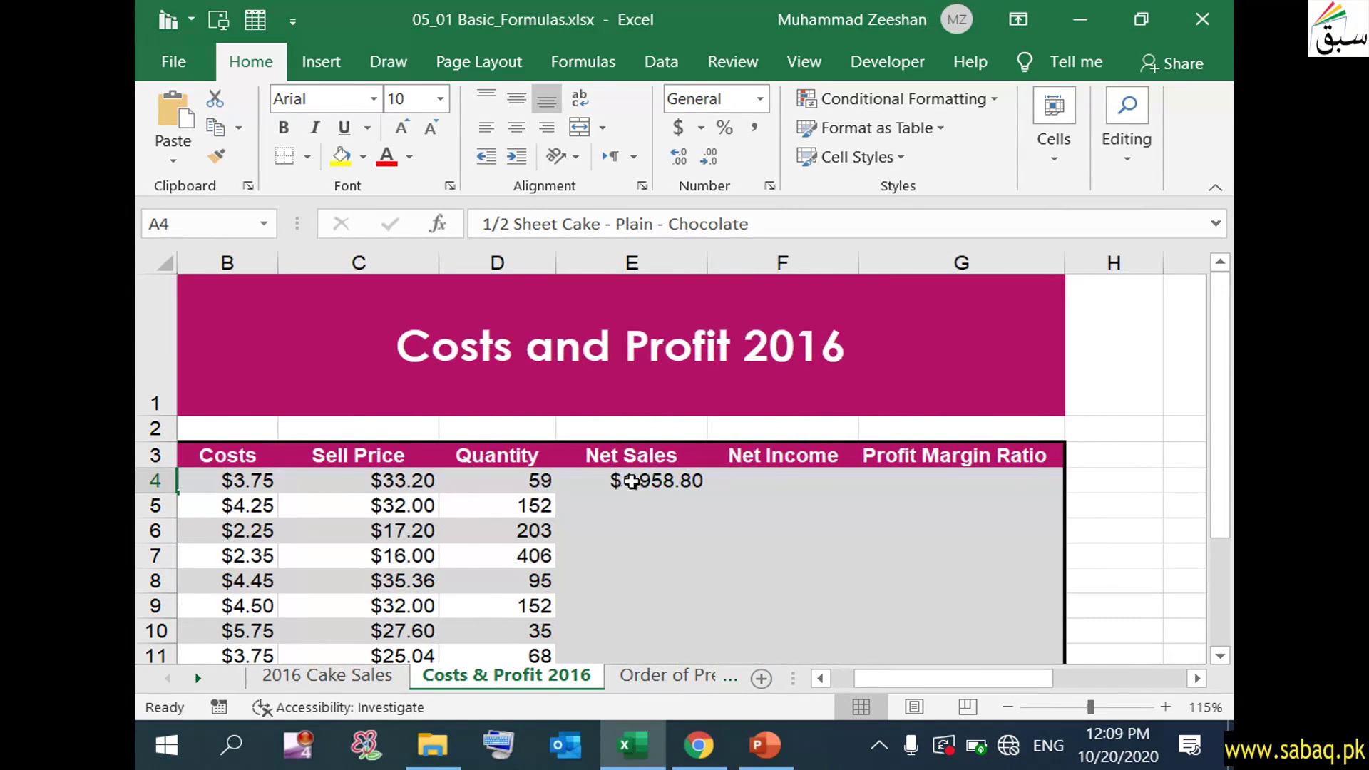
pyautogui.click(770, 474)
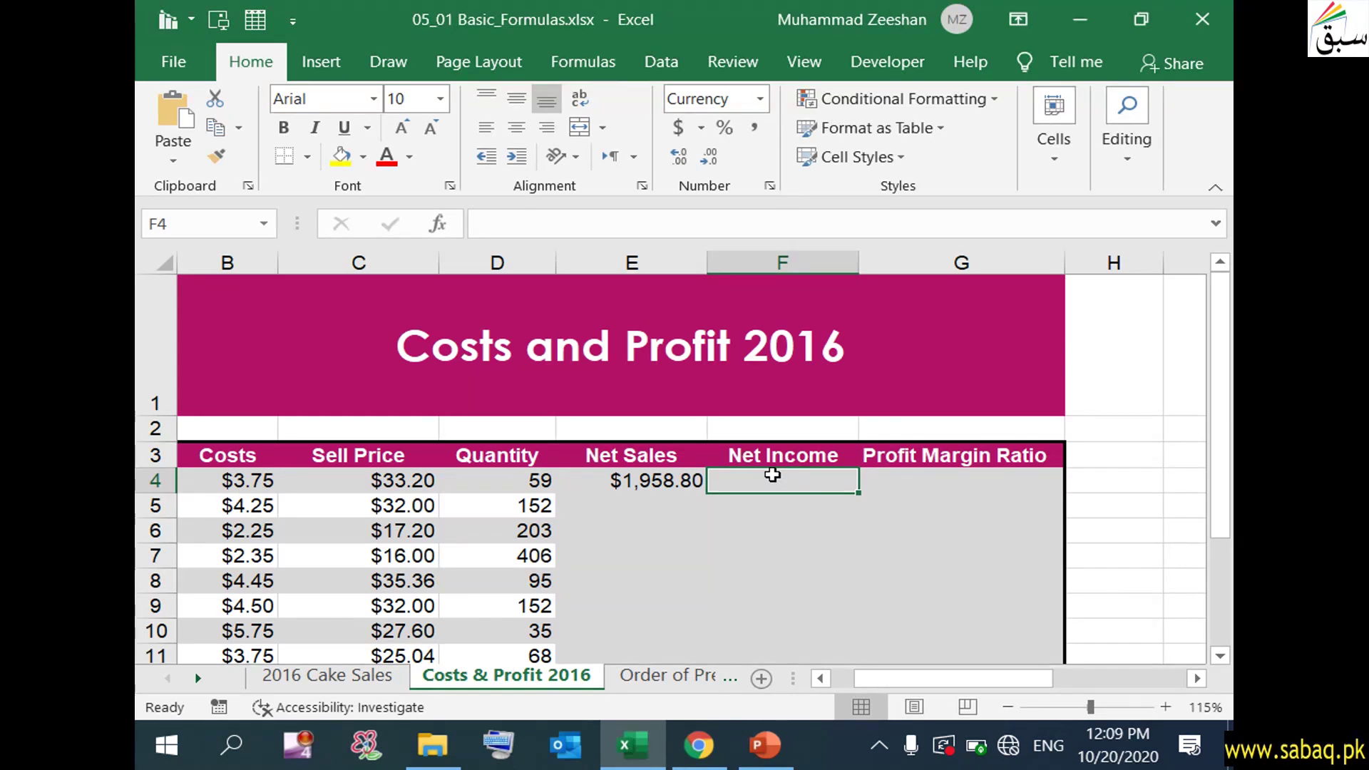
pyautogui.moveTo(994, 671); pyautogui.dragTo(986, 673)
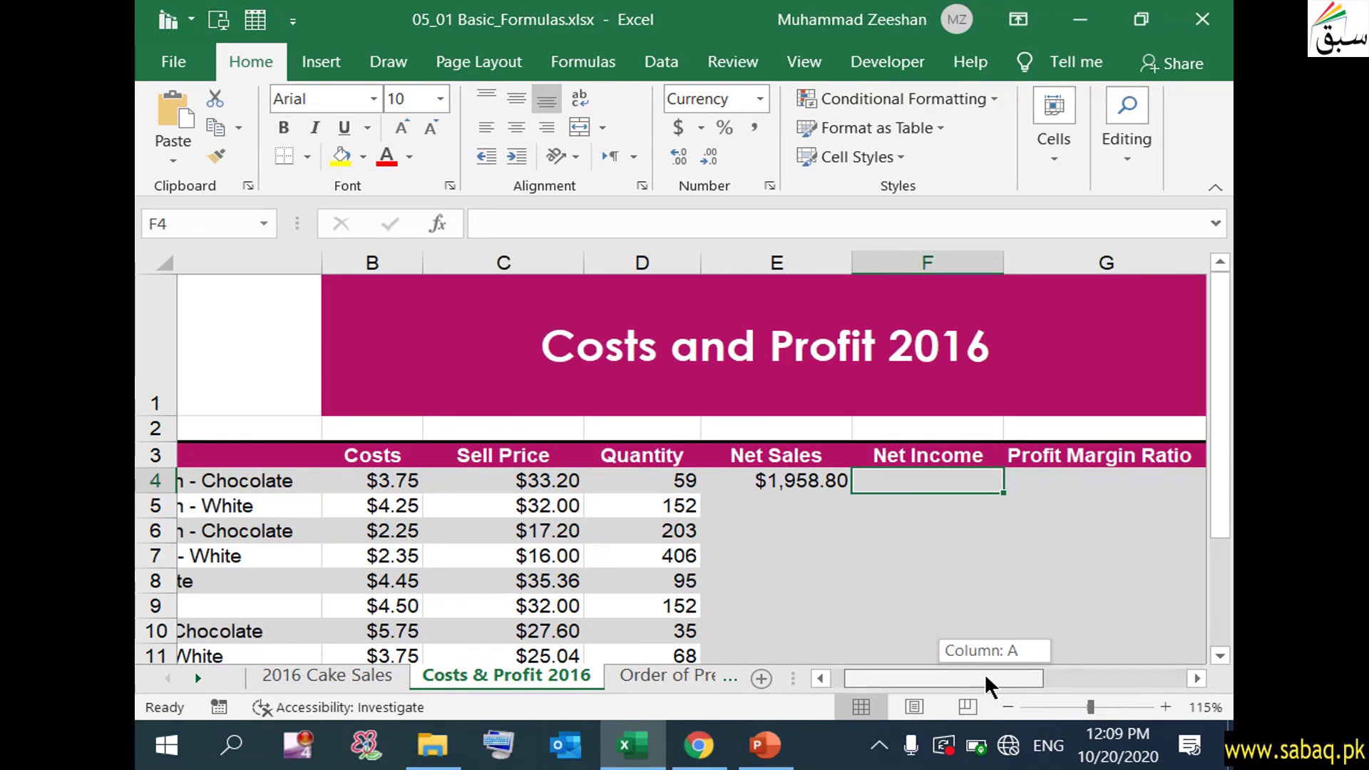
pyautogui.moveTo(986, 674); pyautogui.dragTo(967, 674)
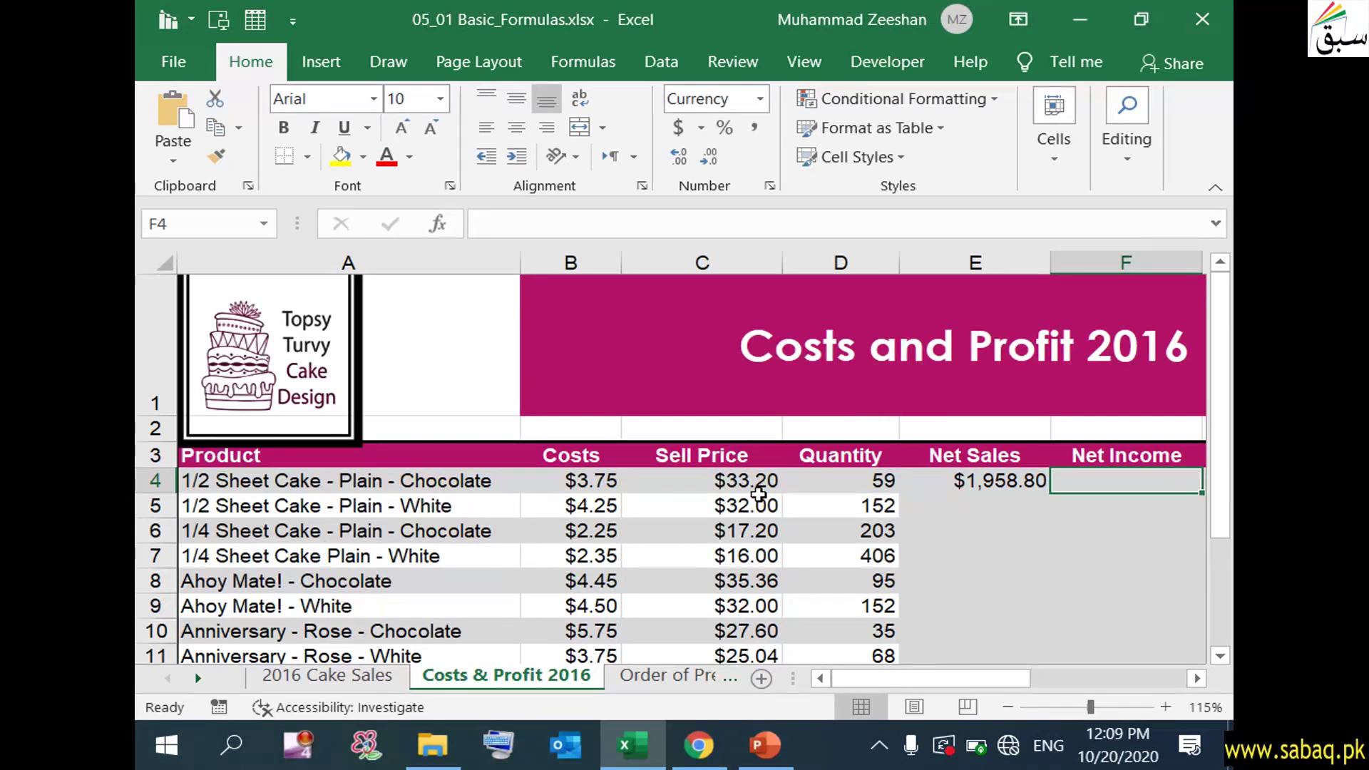
pyautogui.click(762, 486)
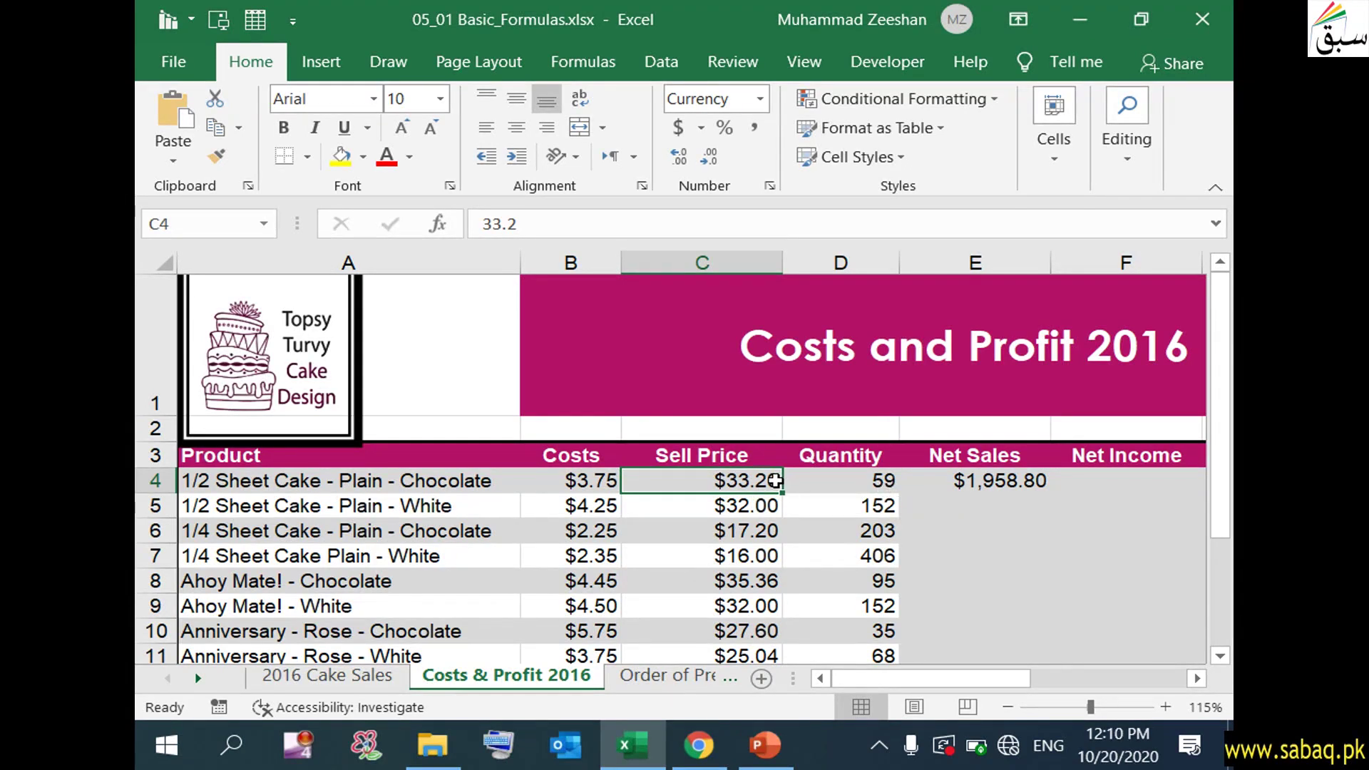
# Build the formula =C4-B4*D4 in cell F4 for the first product's Net Income.
pyautogui.click(1128, 482)
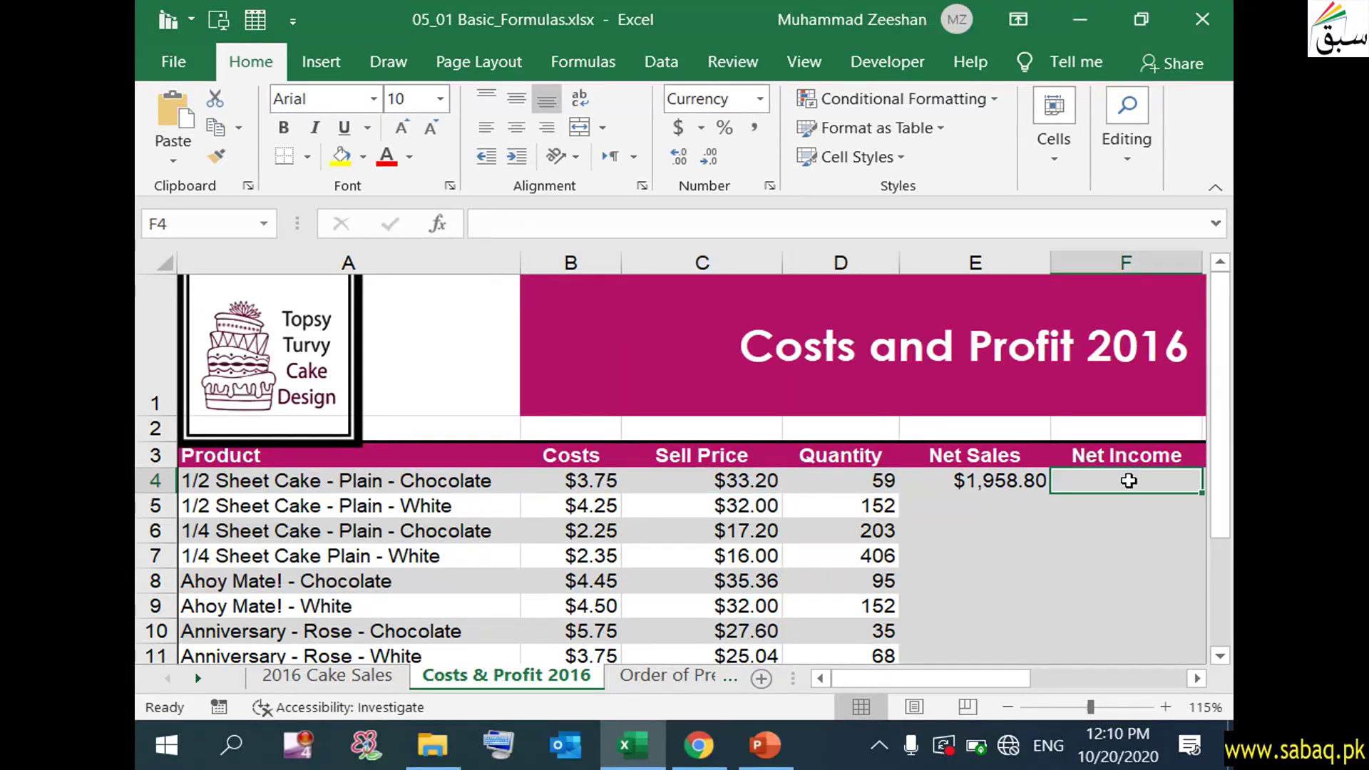
pyautogui.doubleClick(1128, 481)
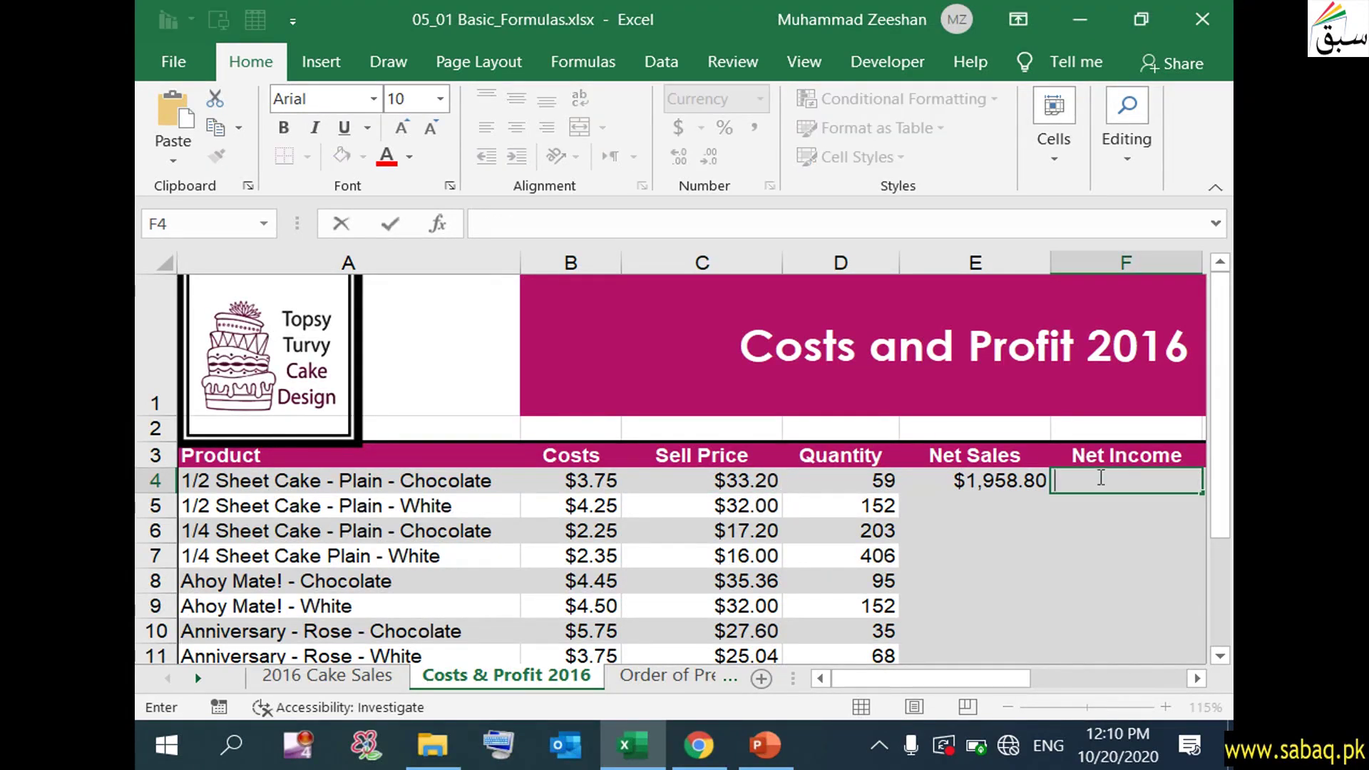
pyautogui.write('=')
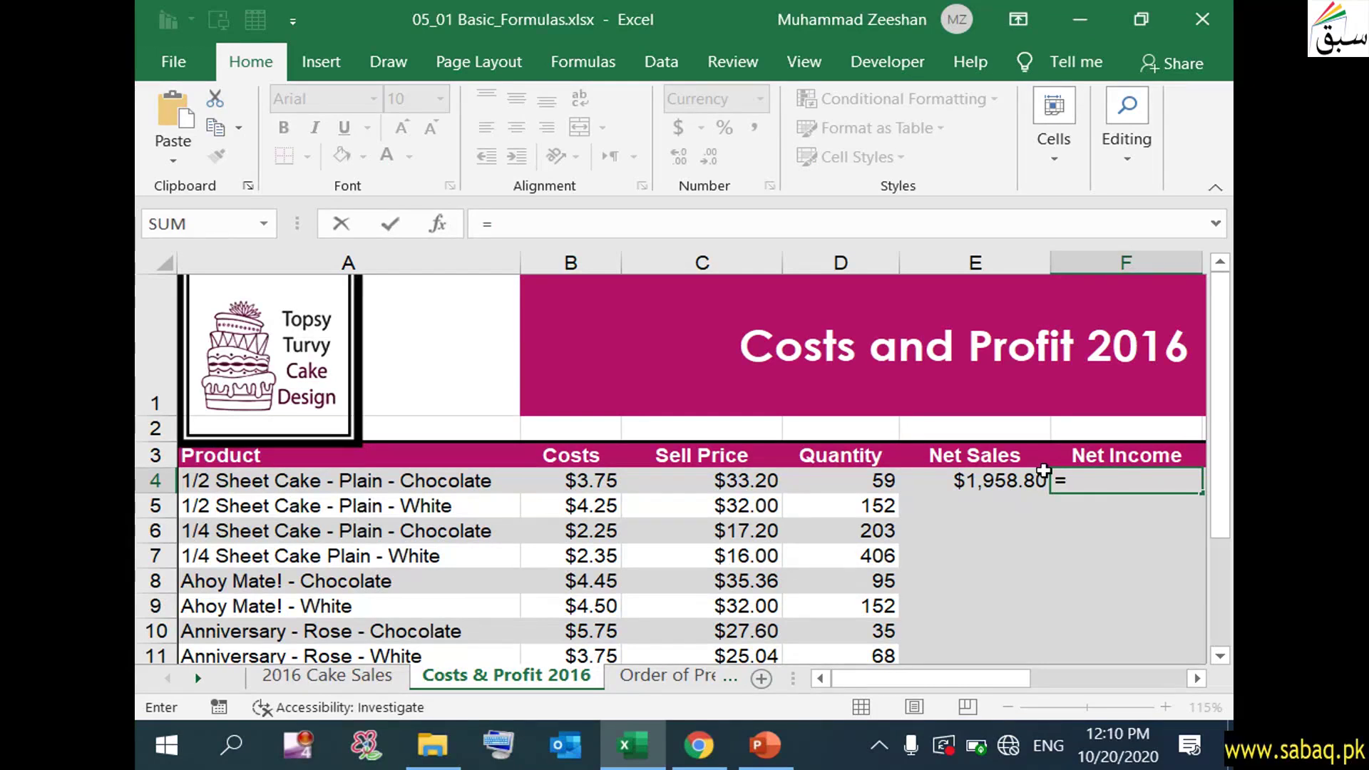
pyautogui.click(757, 483)
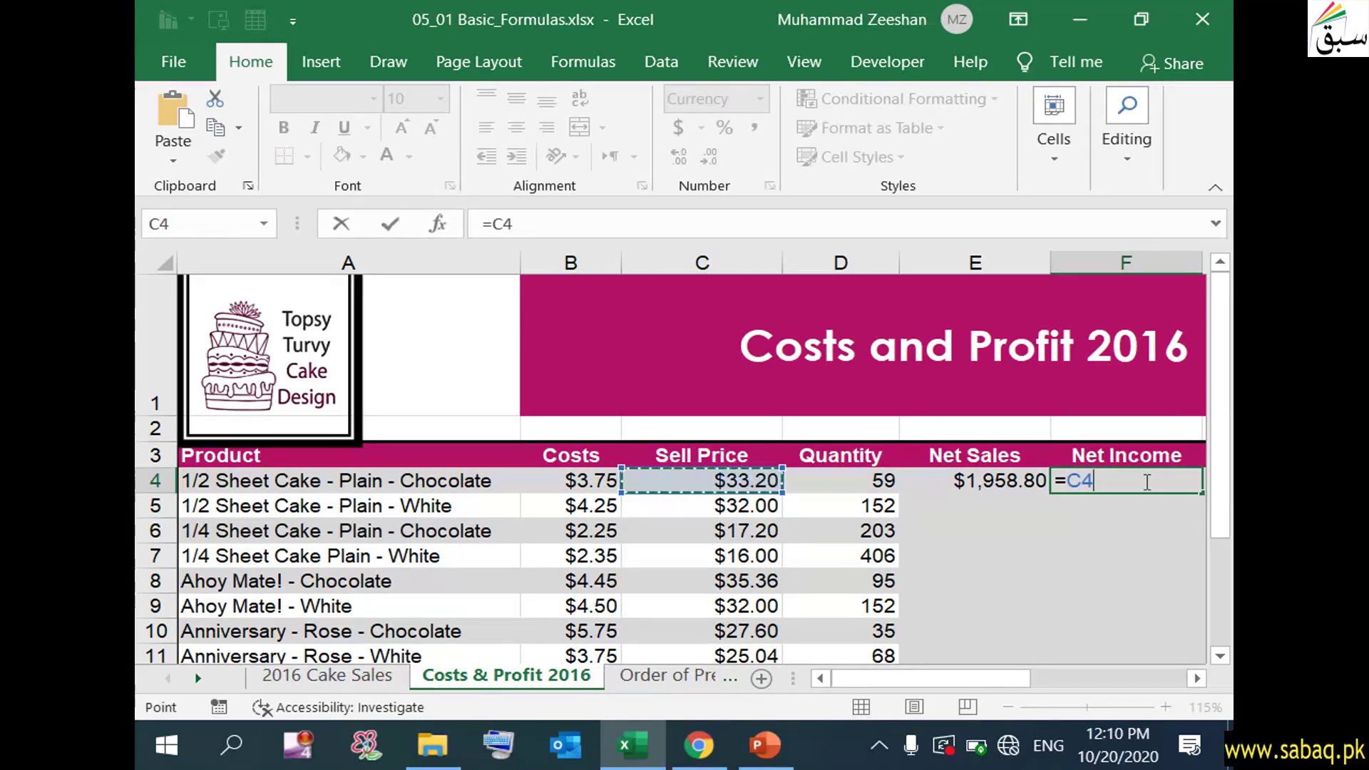
pyautogui.write('-')
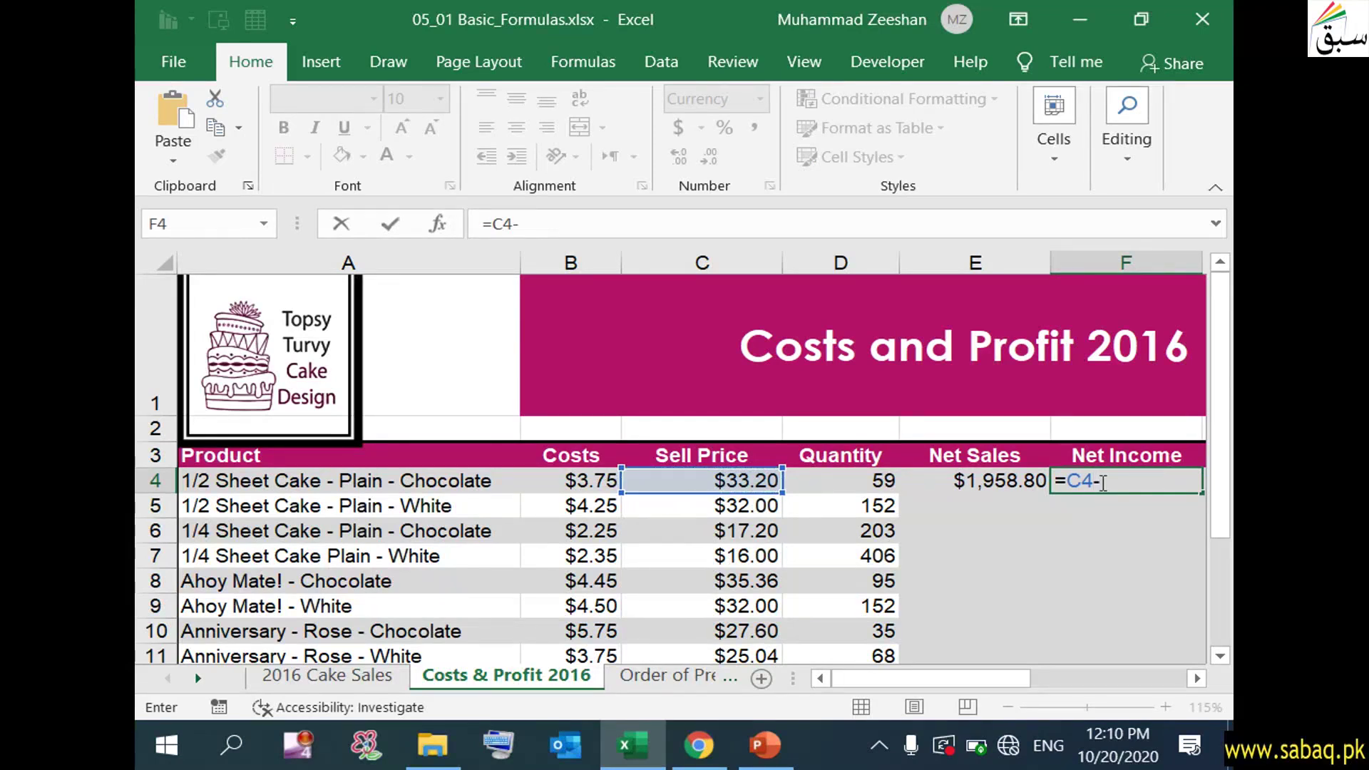
pyautogui.click(598, 482)
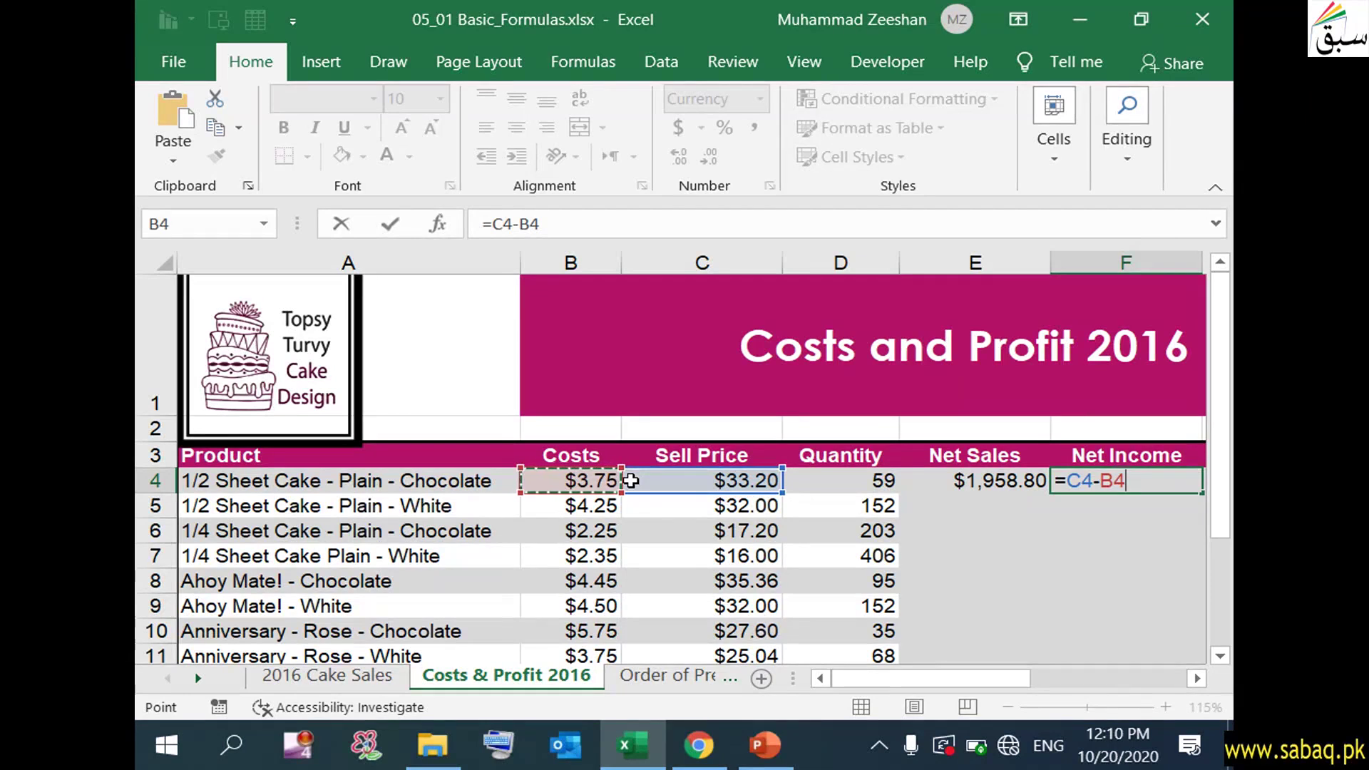
pyautogui.write('*')
pyautogui.click(882, 479)
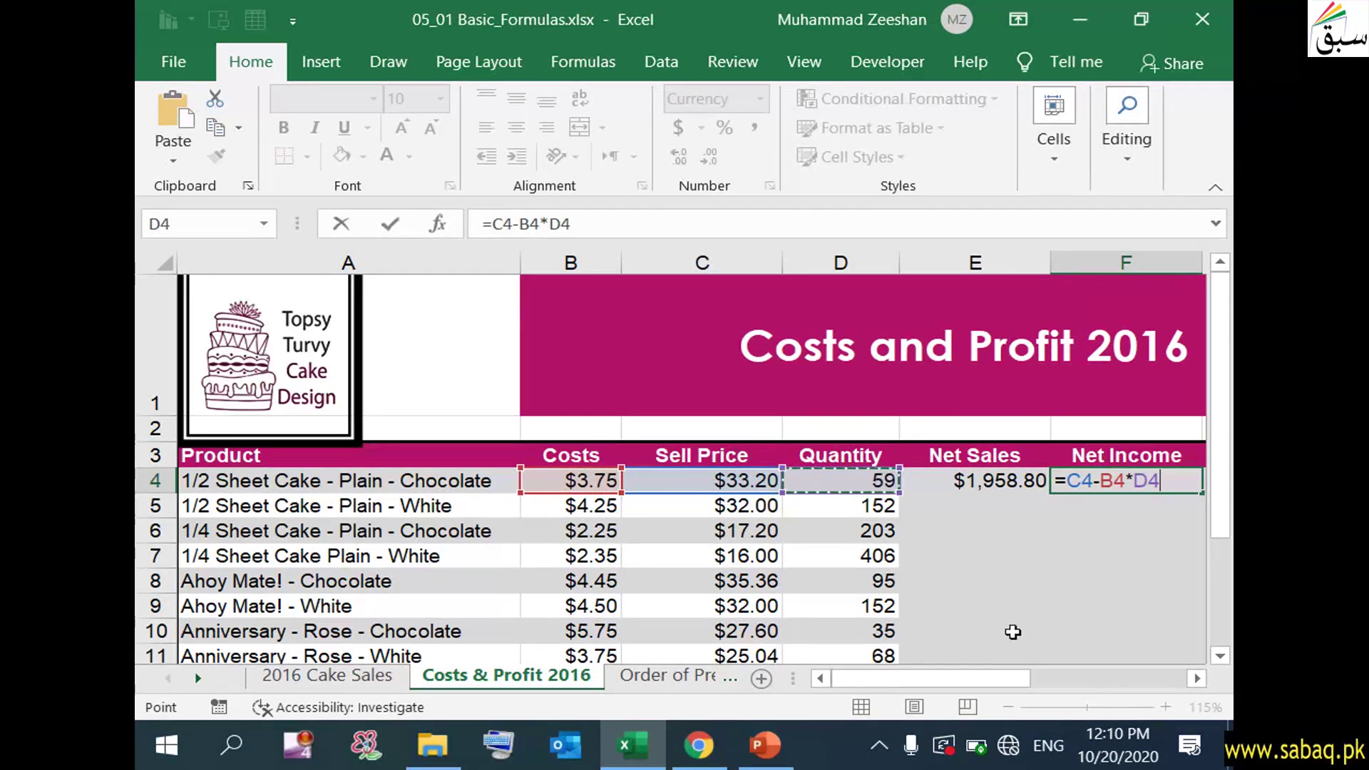
# Enclose the price-minus-cost subtraction in parentheses so the F4 formula reads =(C4-B4)*D4, and commit it.
pyautogui.moveTo(1011, 673); pyautogui.dragTo(1030, 673)
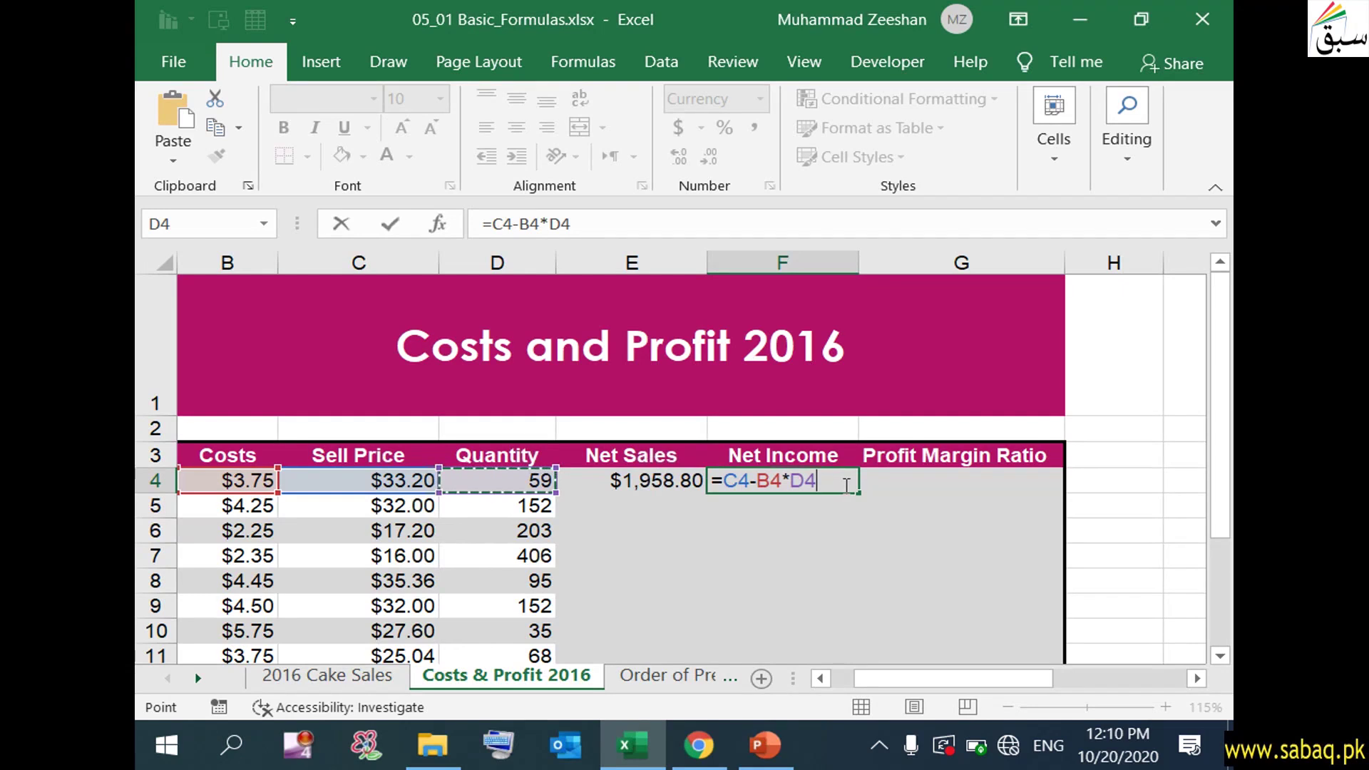
pyautogui.click(725, 481)
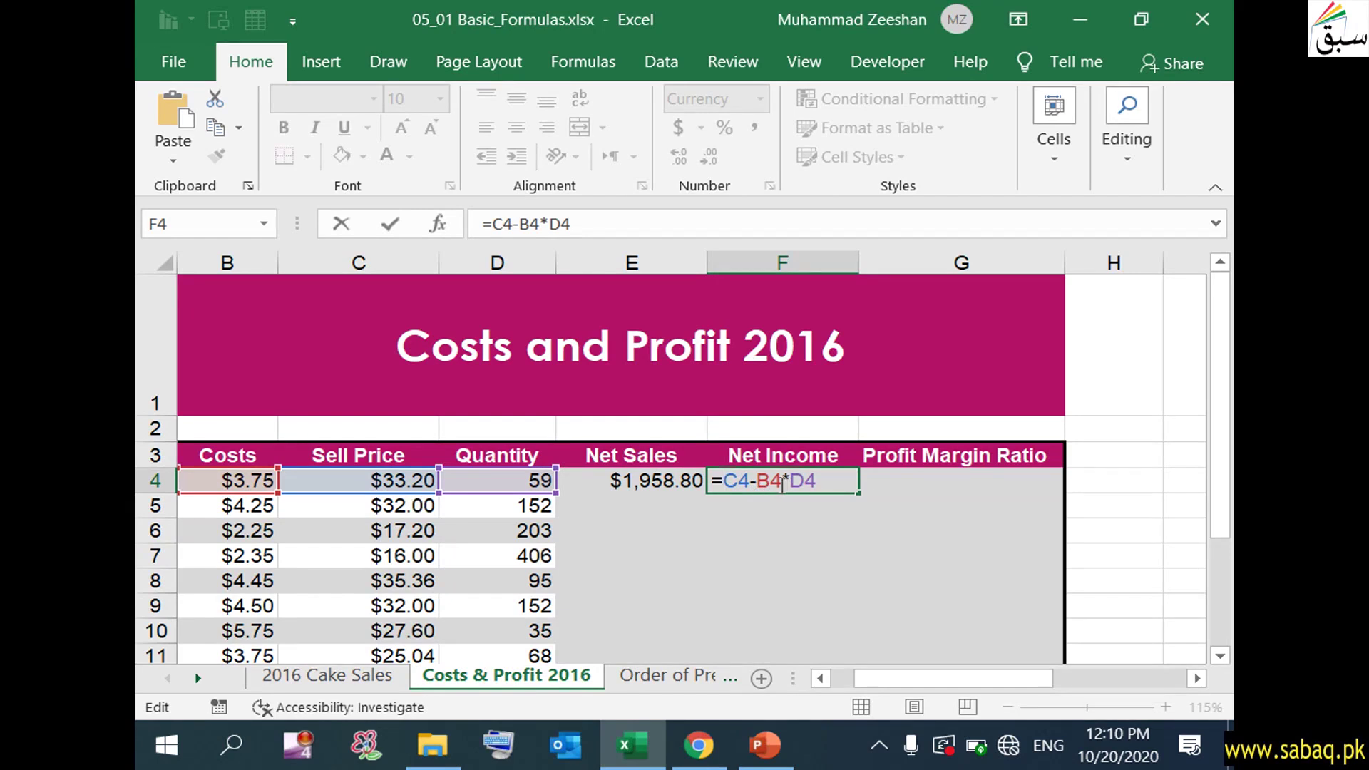
pyautogui.write('(')
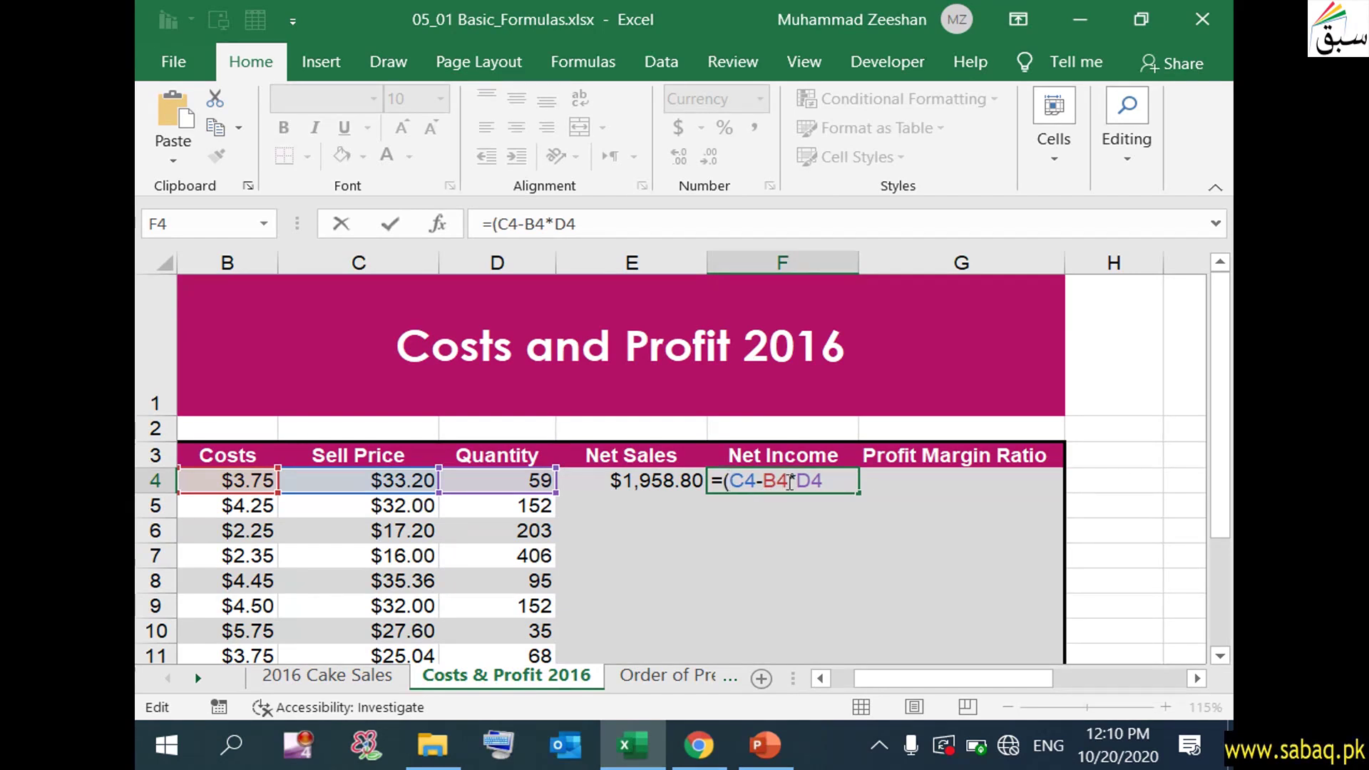
pyautogui.click(802, 492)
pyautogui.write(')')
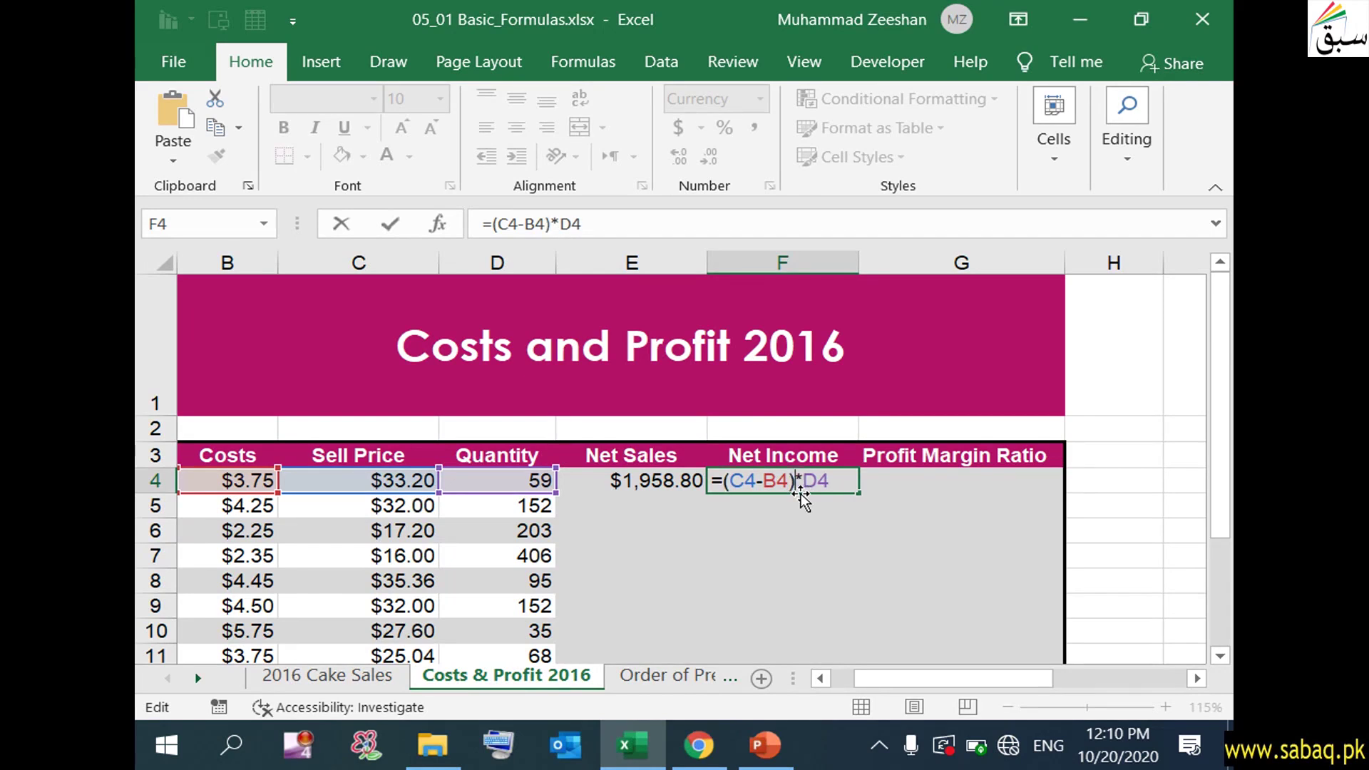
pyautogui.moveTo(735, 480); pyautogui.dragTo(789, 480)
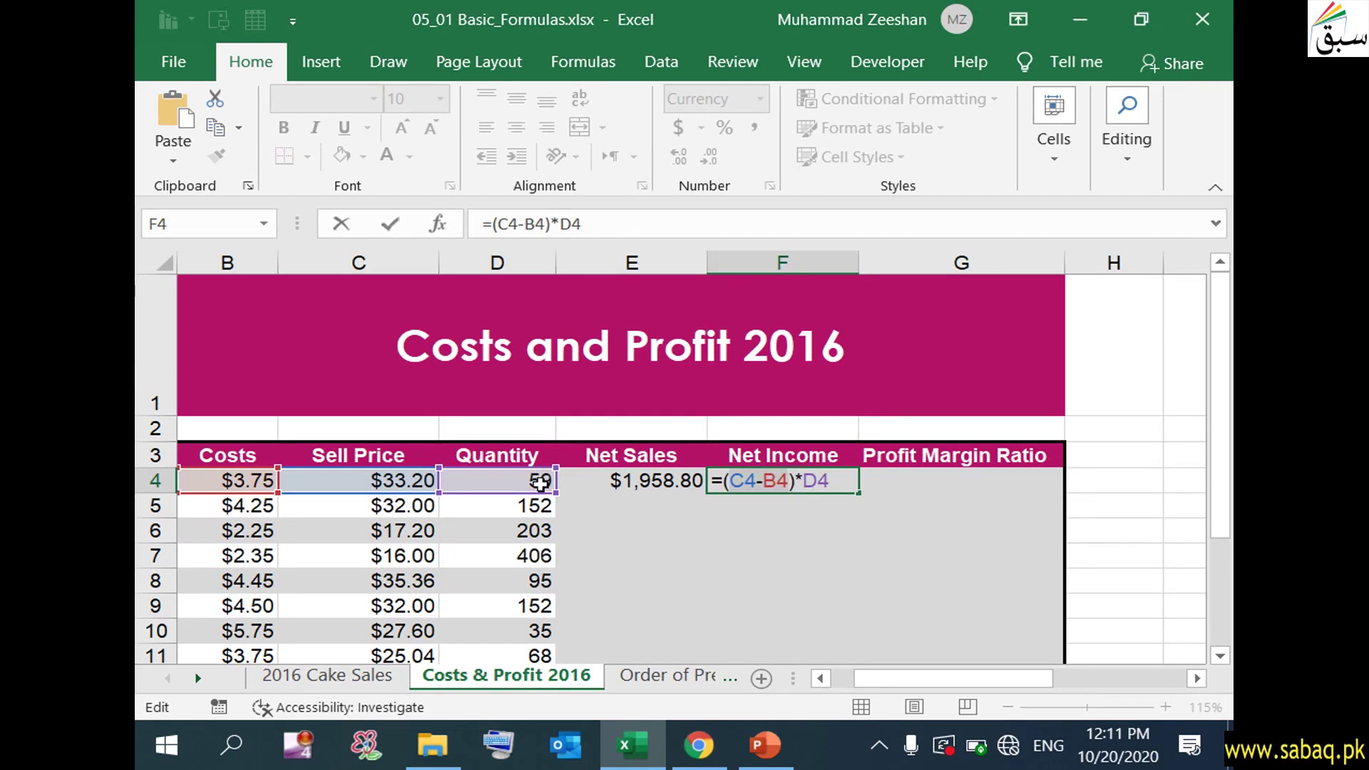
pyautogui.click(842, 484)
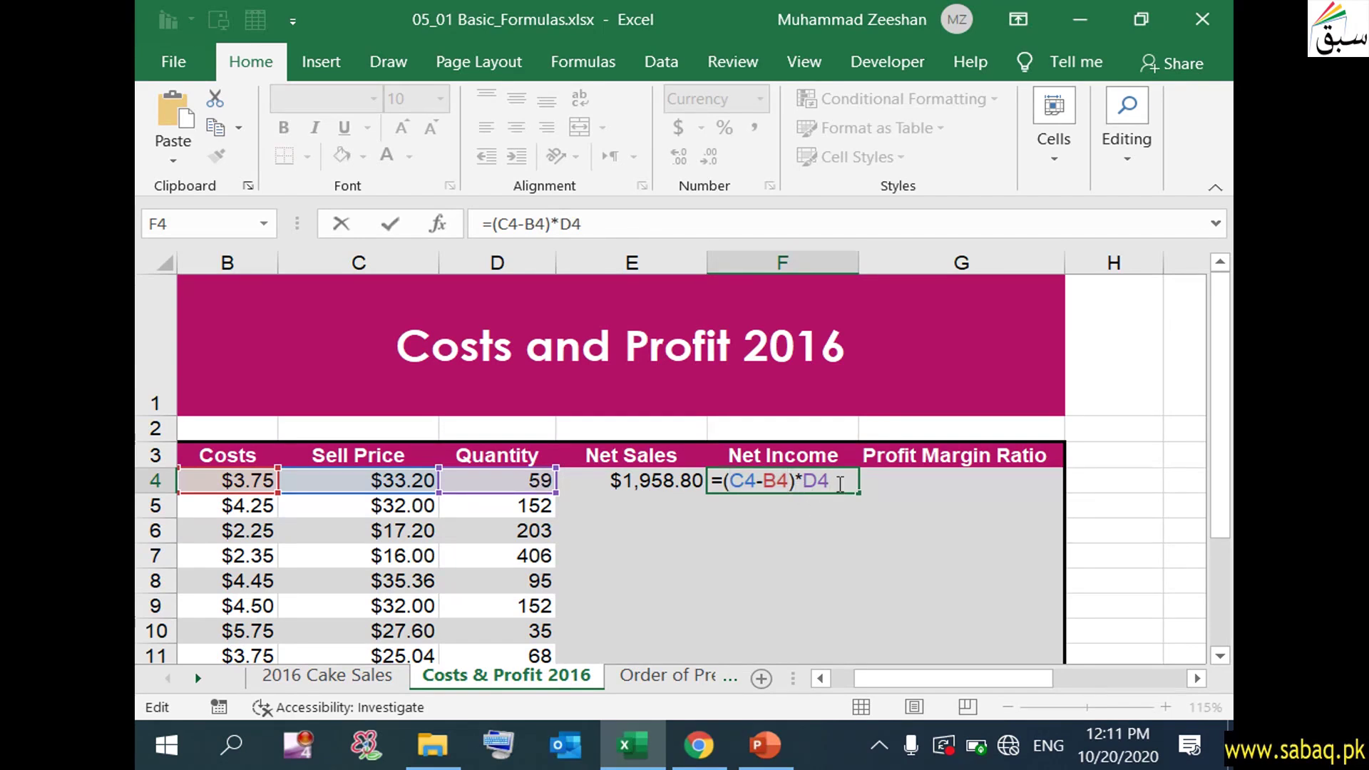
pyautogui.press('Return')
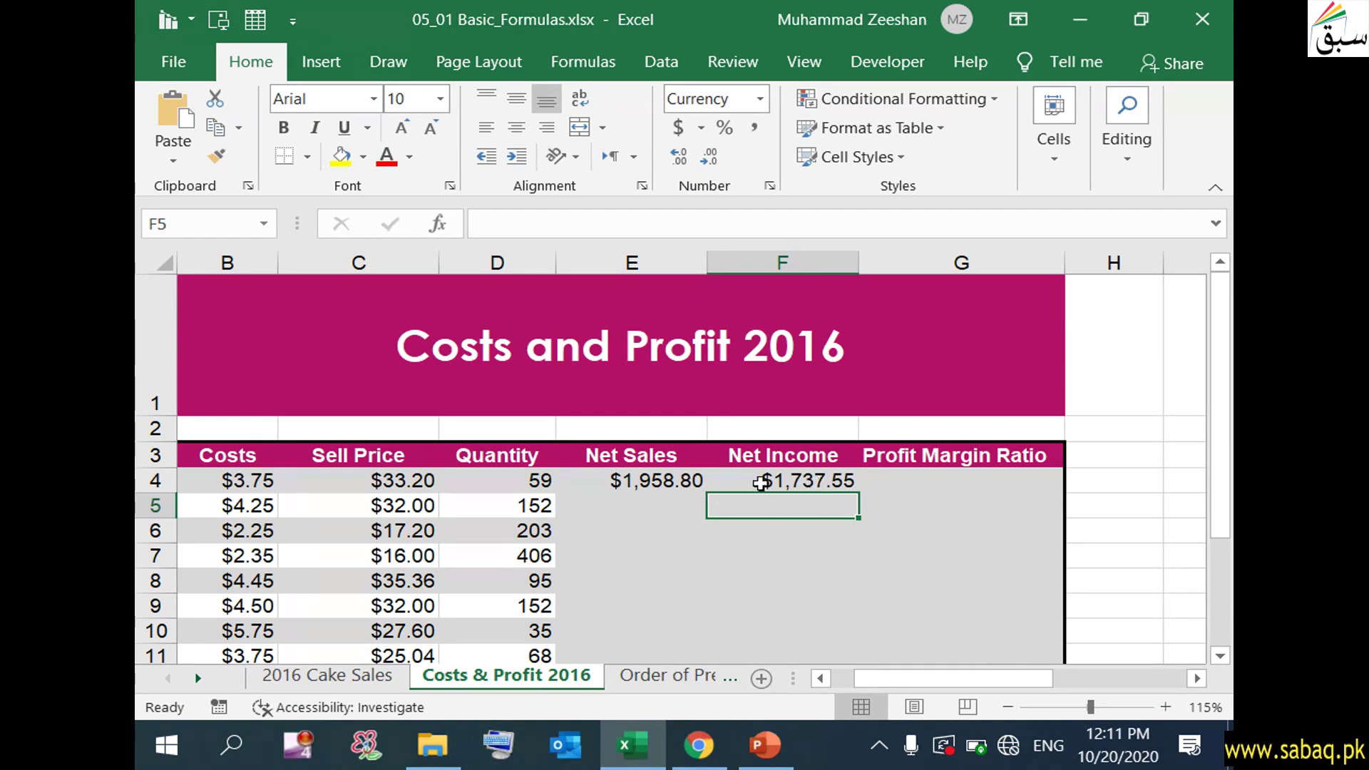
# Enter the formula =F4/E4 in cell G4 to calculate the first product's Profit Margin Ratio.
pyautogui.click(673, 484)
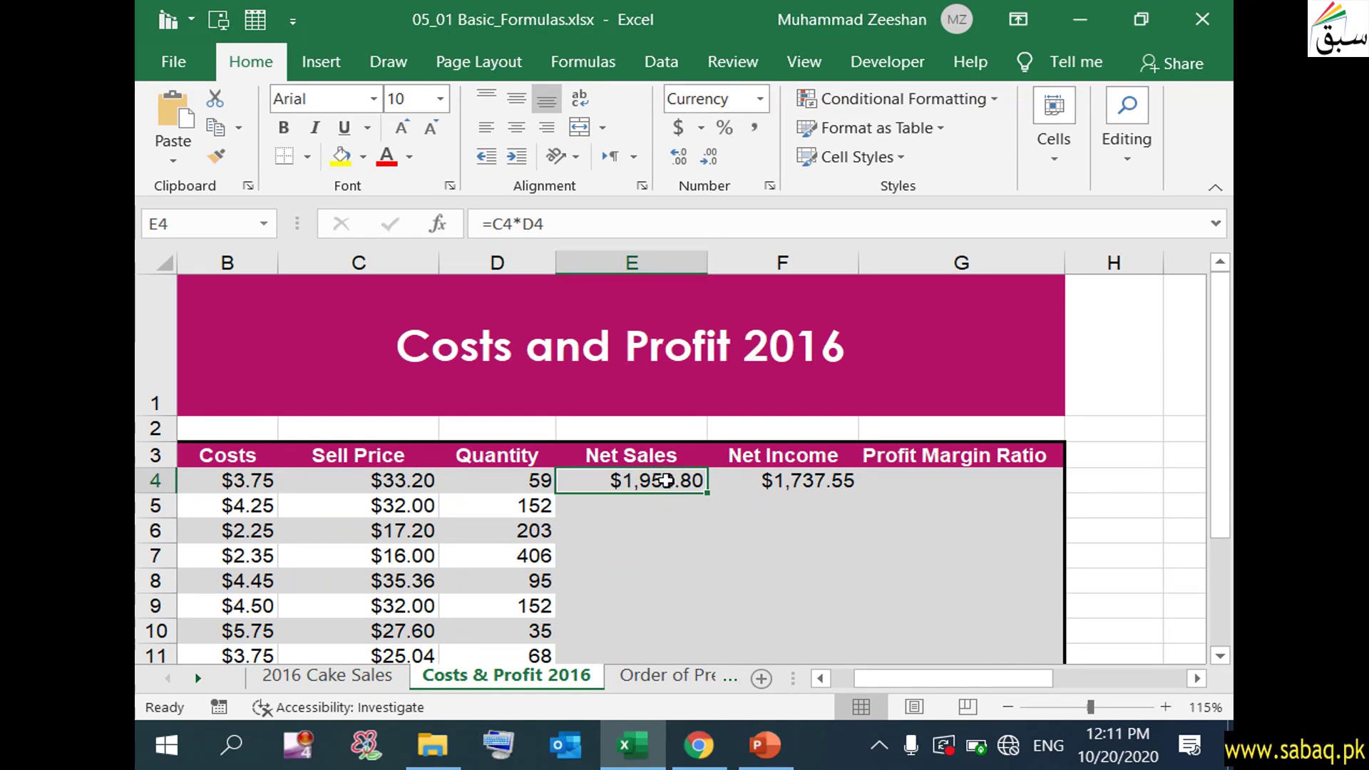
pyautogui.click(968, 474)
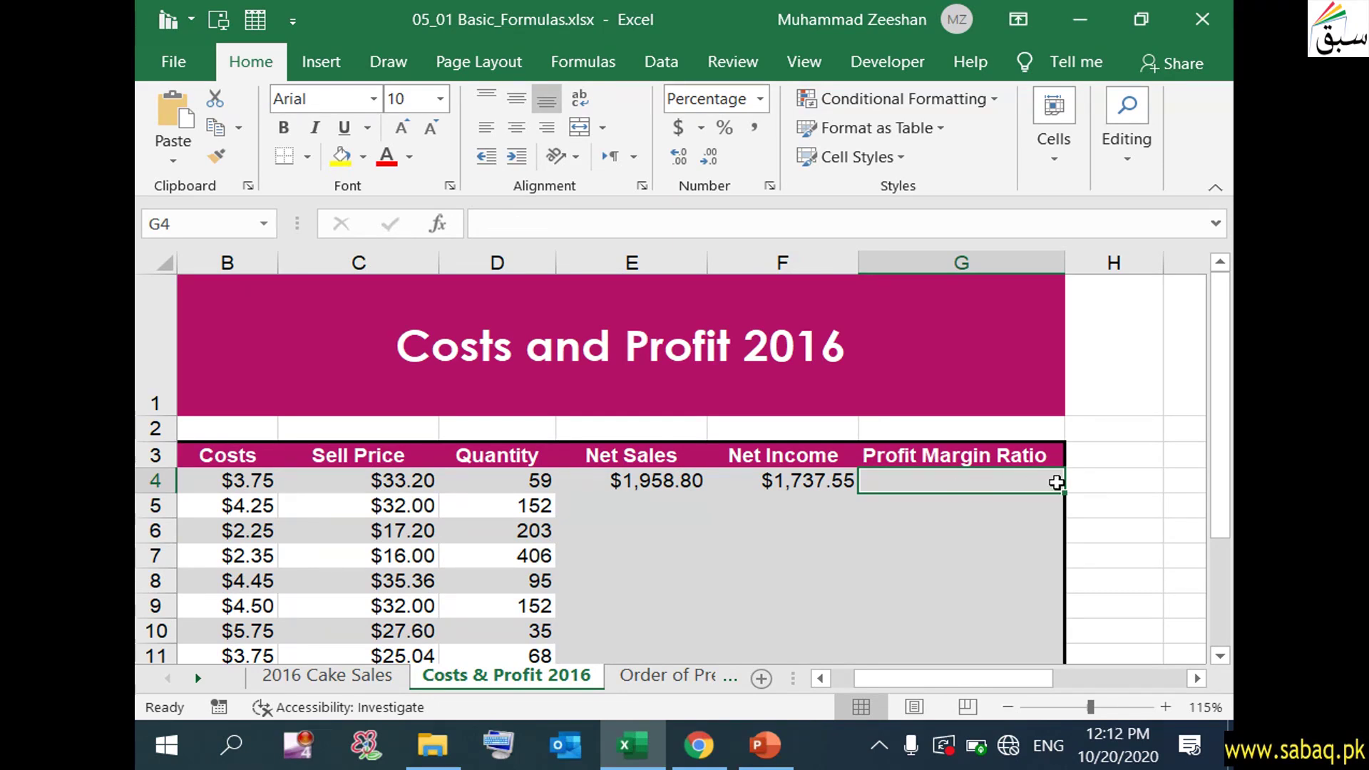
pyautogui.doubleClick(962, 487)
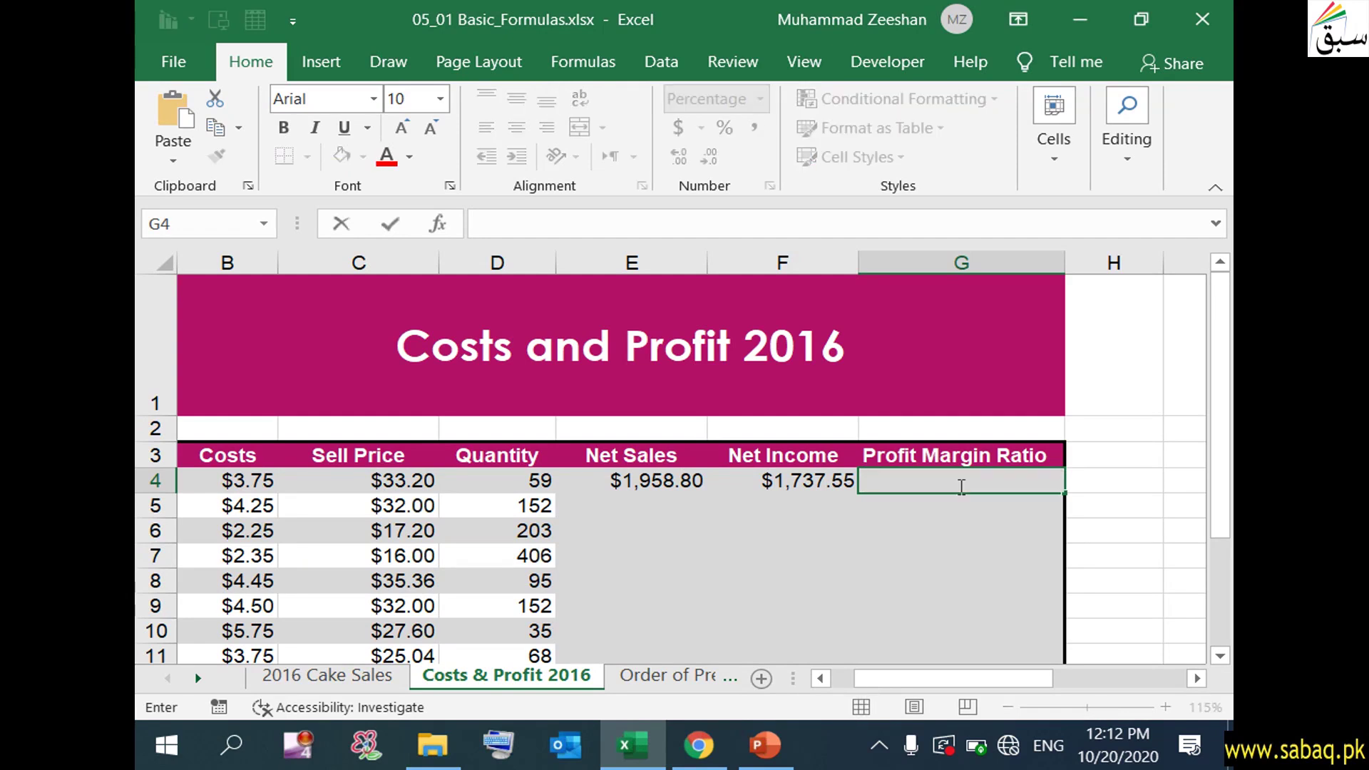
pyautogui.write('=')
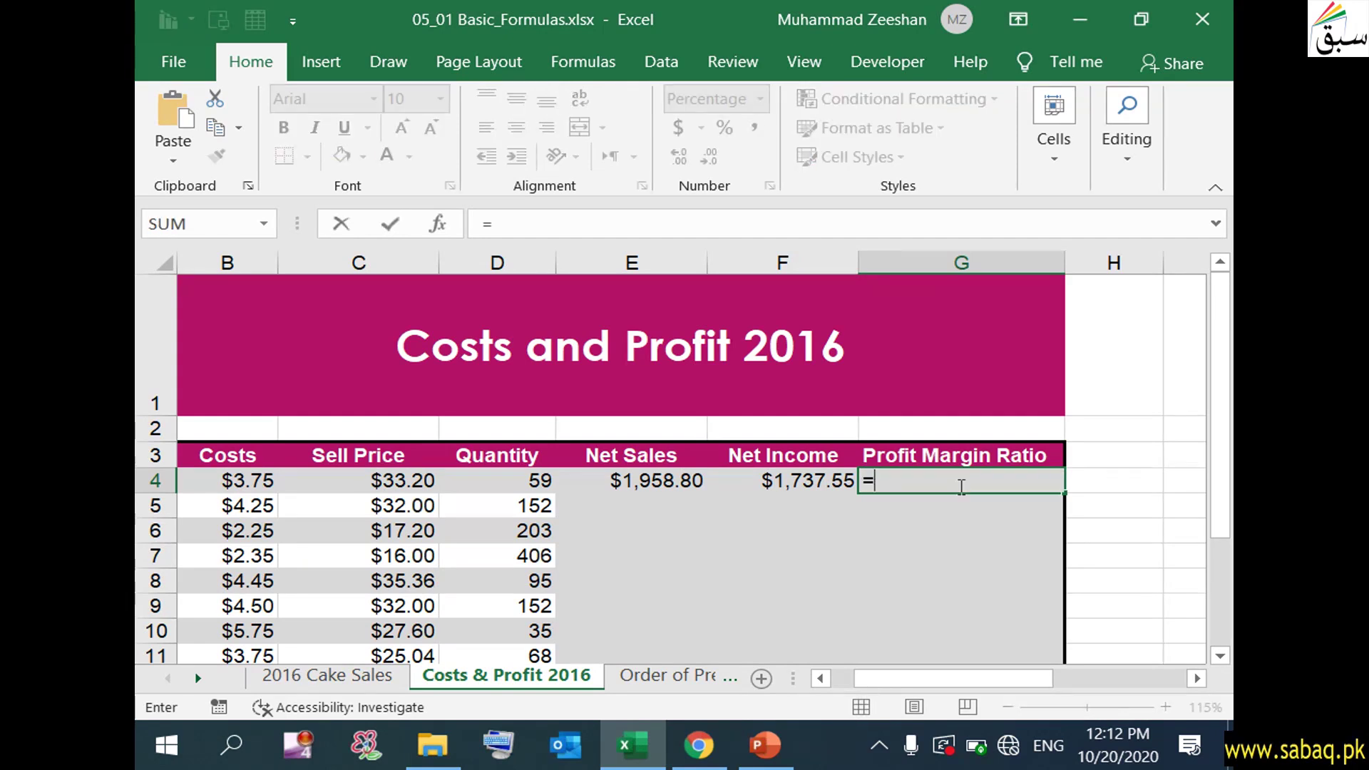
pyautogui.click(825, 489)
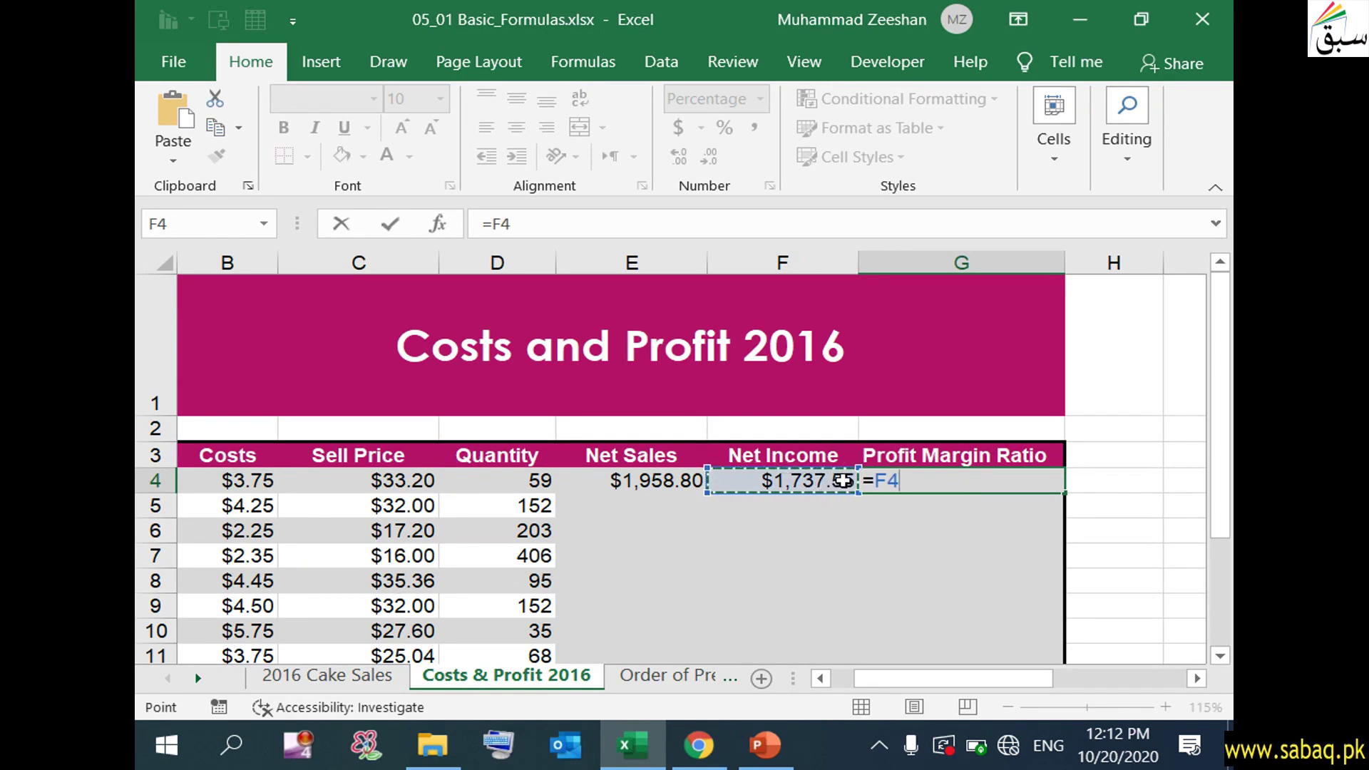
pyautogui.write('/')
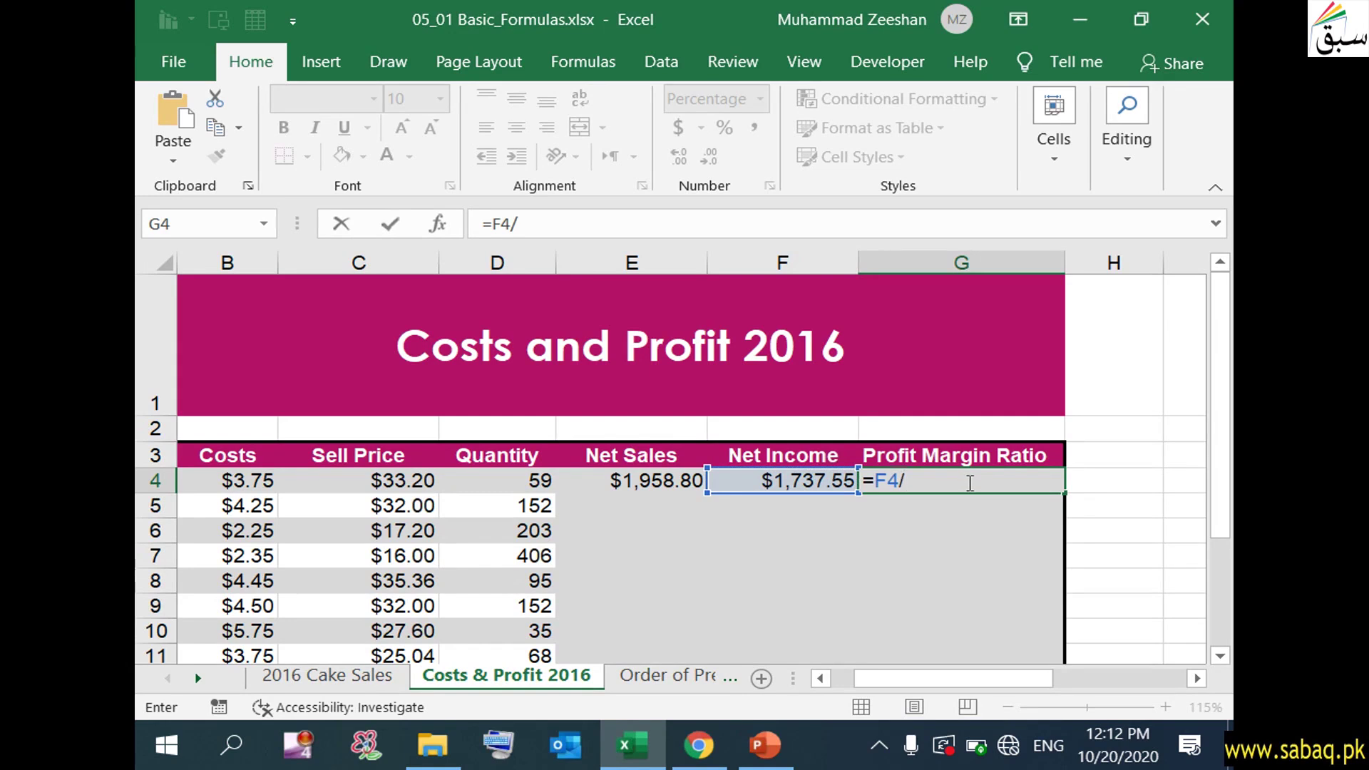
pyautogui.click(684, 486)
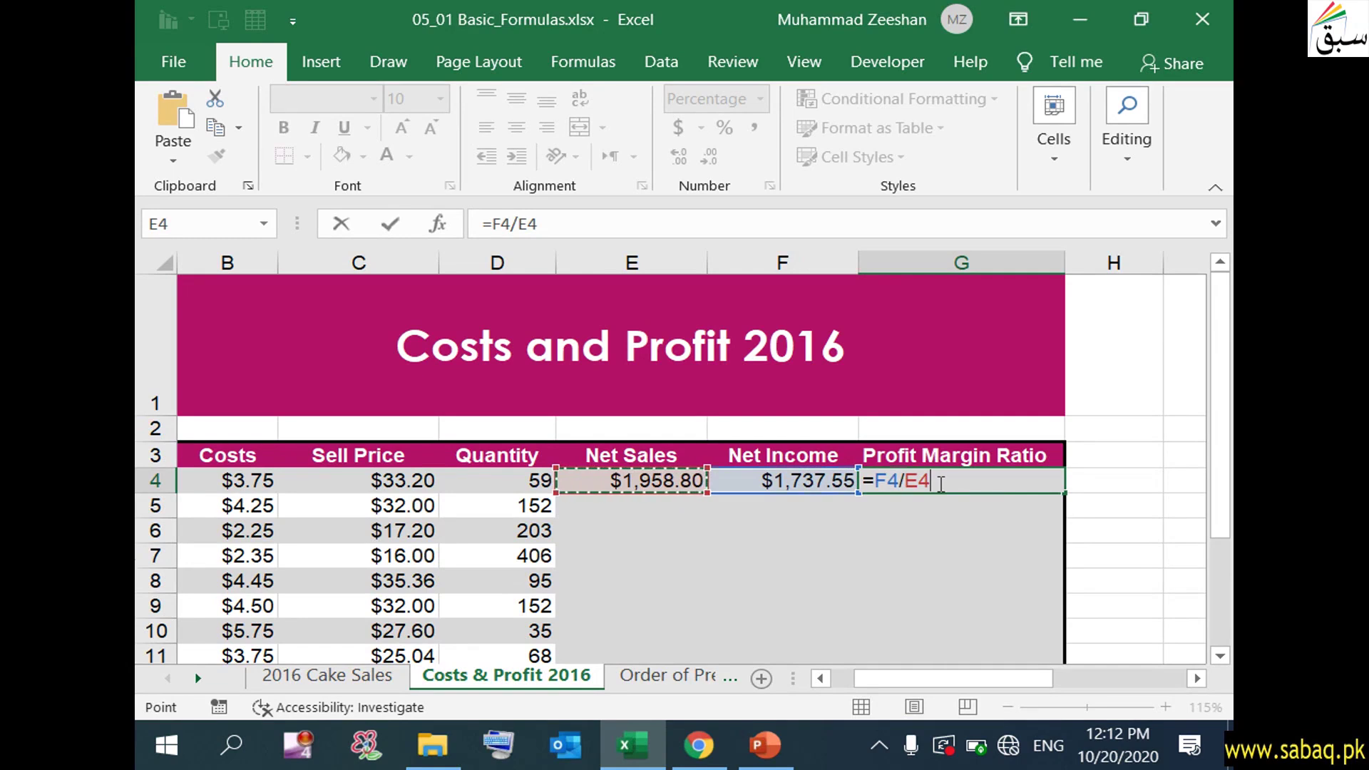
pyautogui.press('Return')
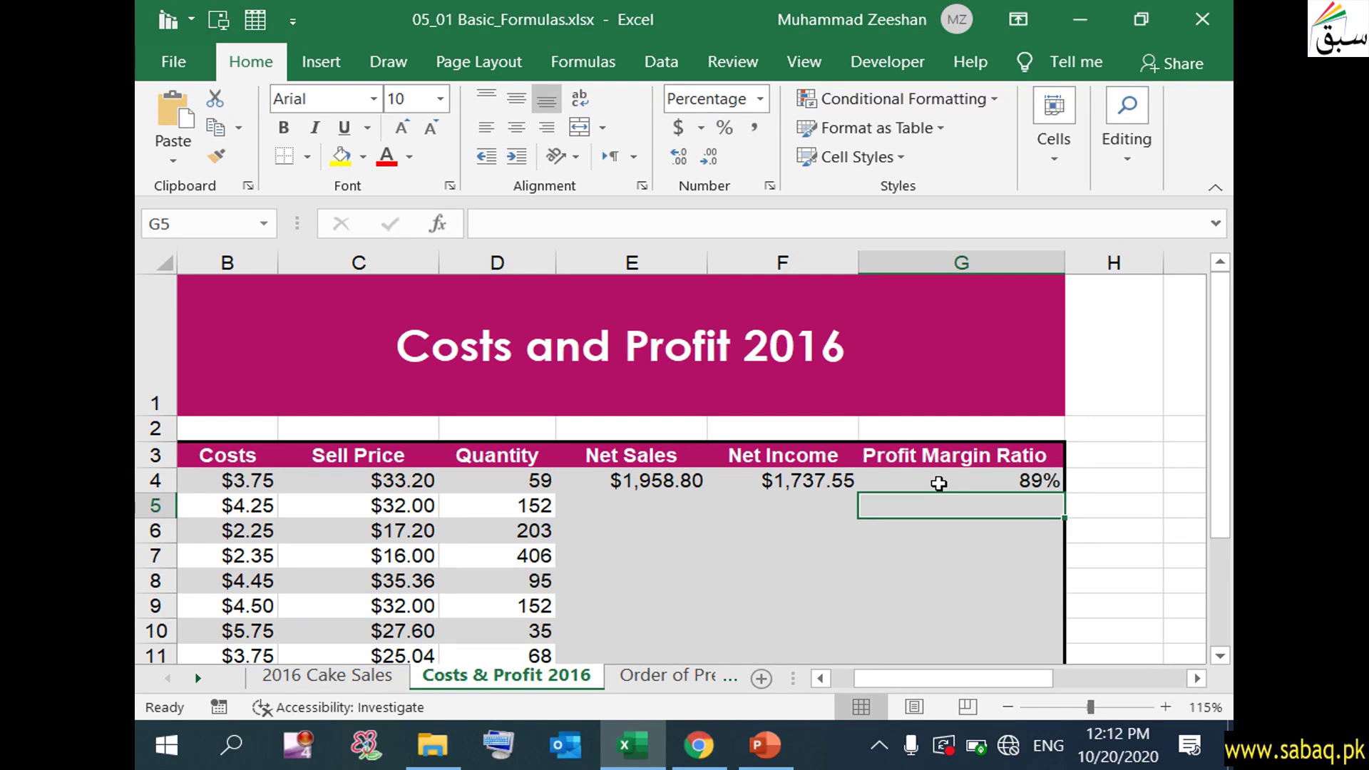
# Fill the Net Sales, Net Income and Profit Margin Ratio formulas in E4:G4 down to the last product, row 20.
pyautogui.click(1014, 480)
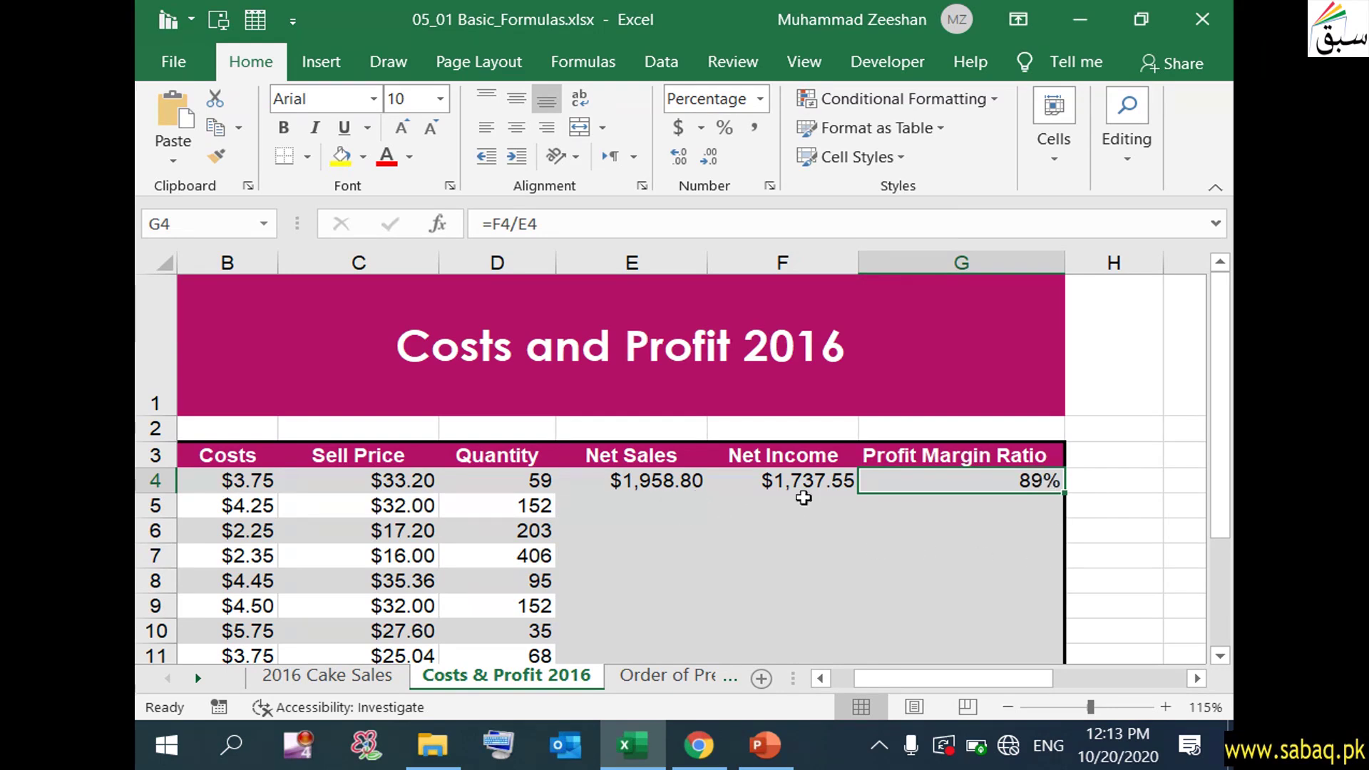
pyautogui.click(666, 477)
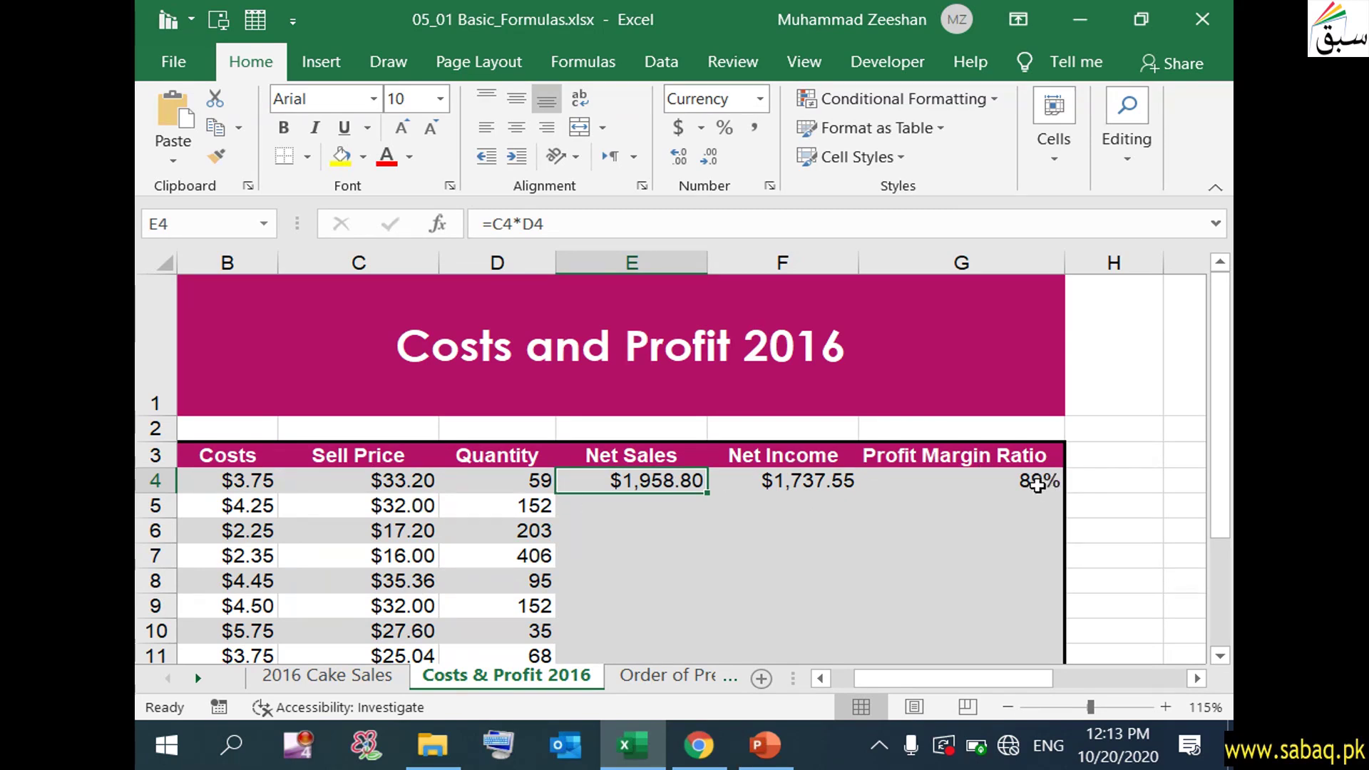
pyautogui.moveTo(1046, 677); pyautogui.dragTo(901, 678)
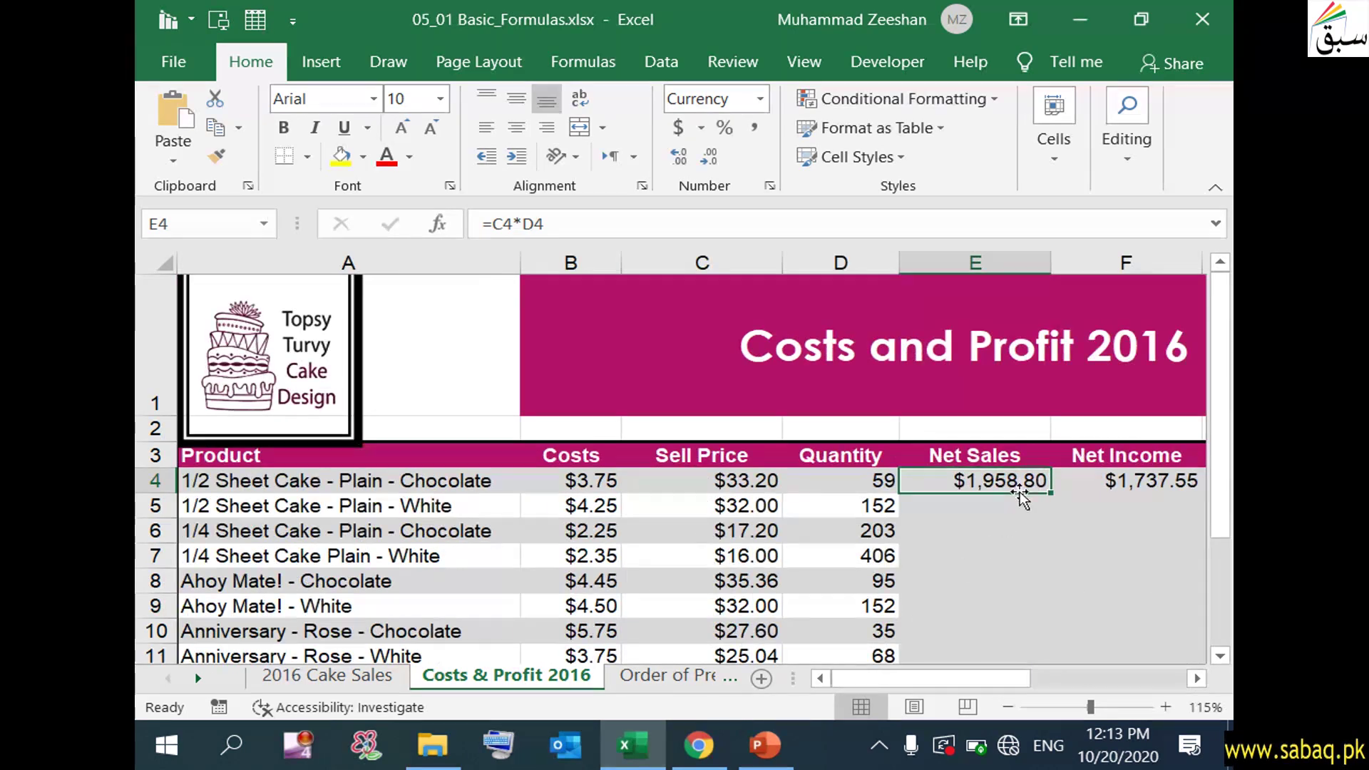
pyautogui.click(493, 479)
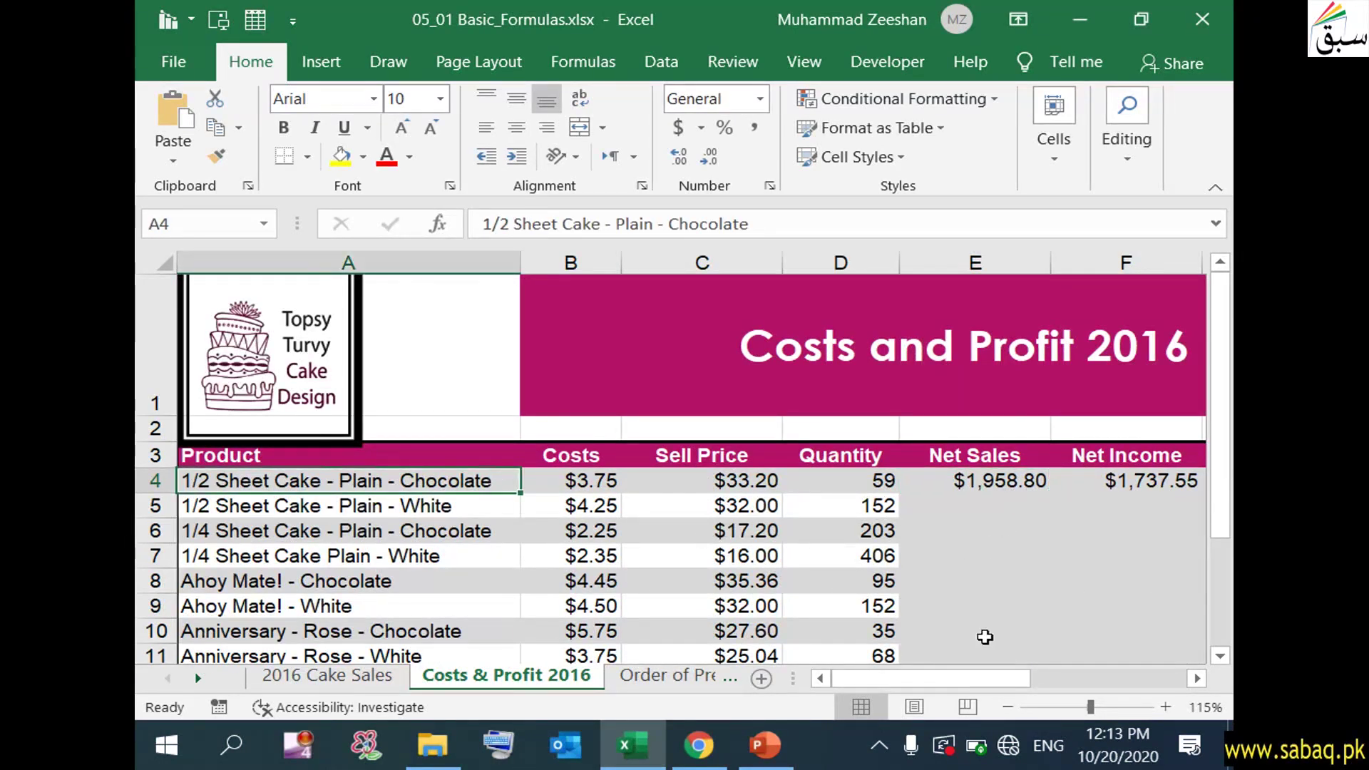
pyautogui.moveTo(957, 681); pyautogui.dragTo(1013, 679)
pyautogui.click(508, 481)
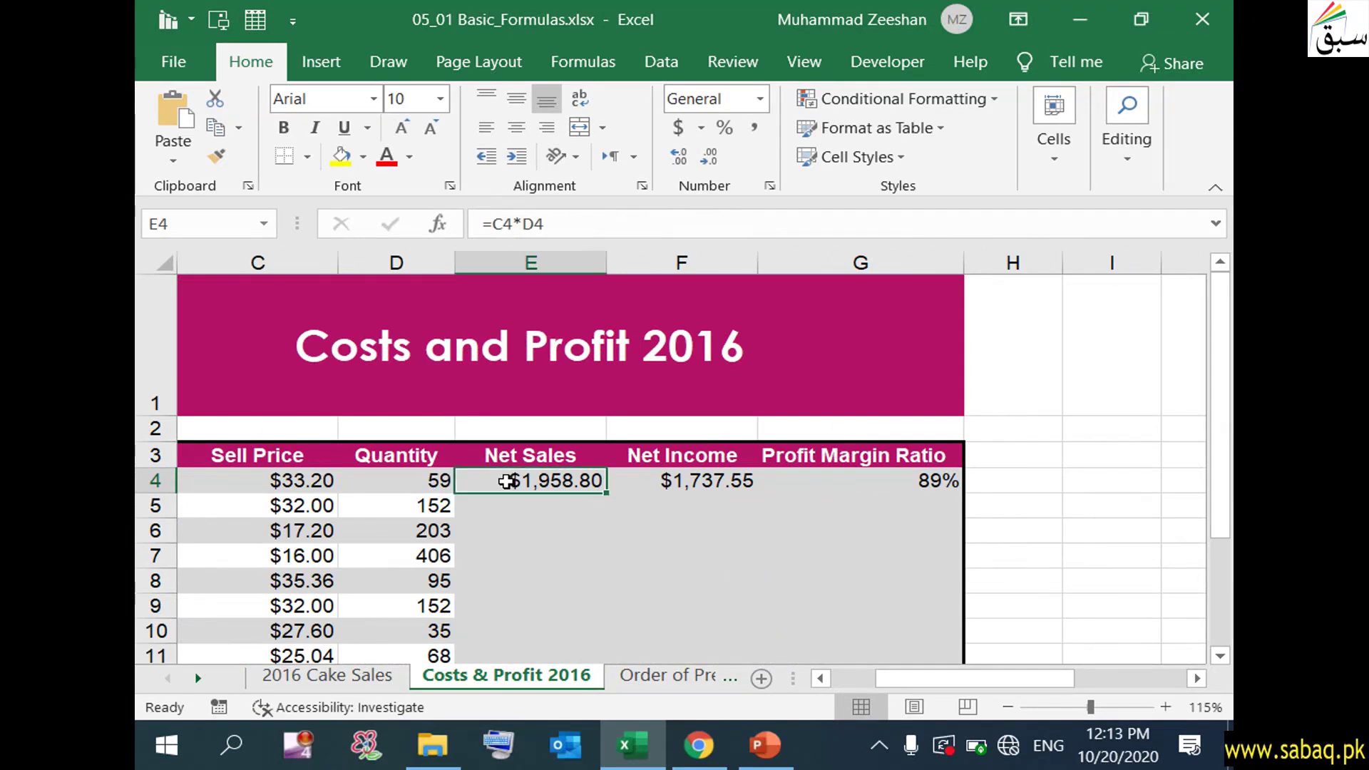
pyautogui.moveTo(509, 481); pyautogui.dragTo(844, 486)
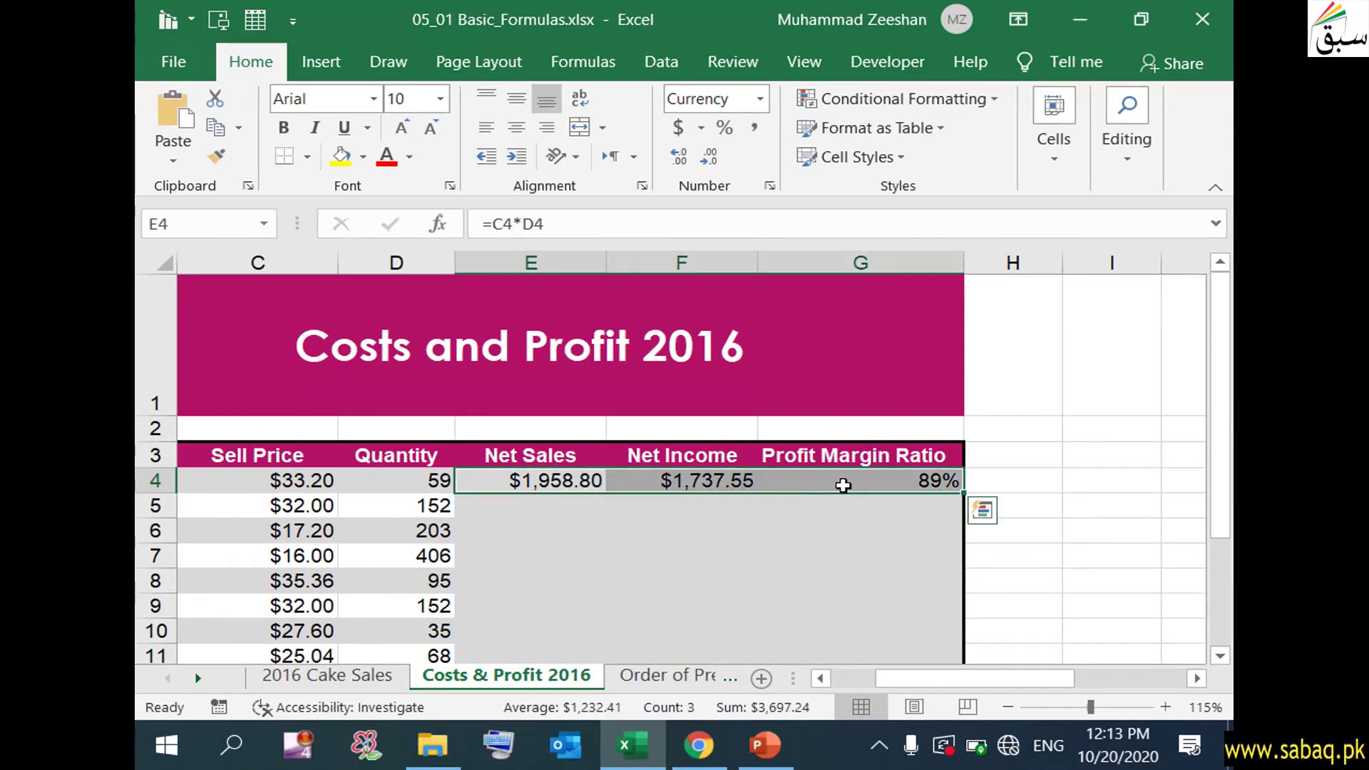
pyautogui.doubleClick(961, 492)
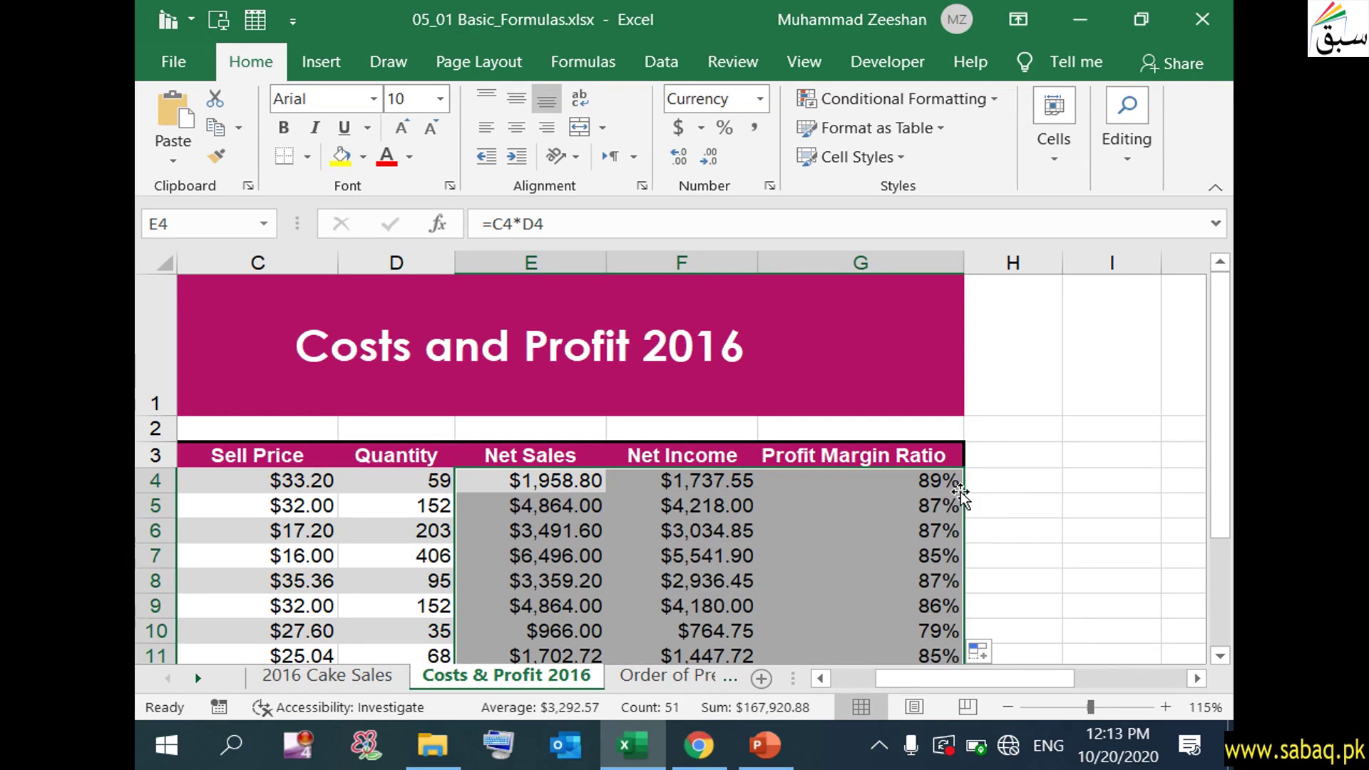
# Examine the filled Net Sales, Net Income and Profit Margin Ratio columns across all product rows.
pyautogui.scroll(-2, 923, 525)
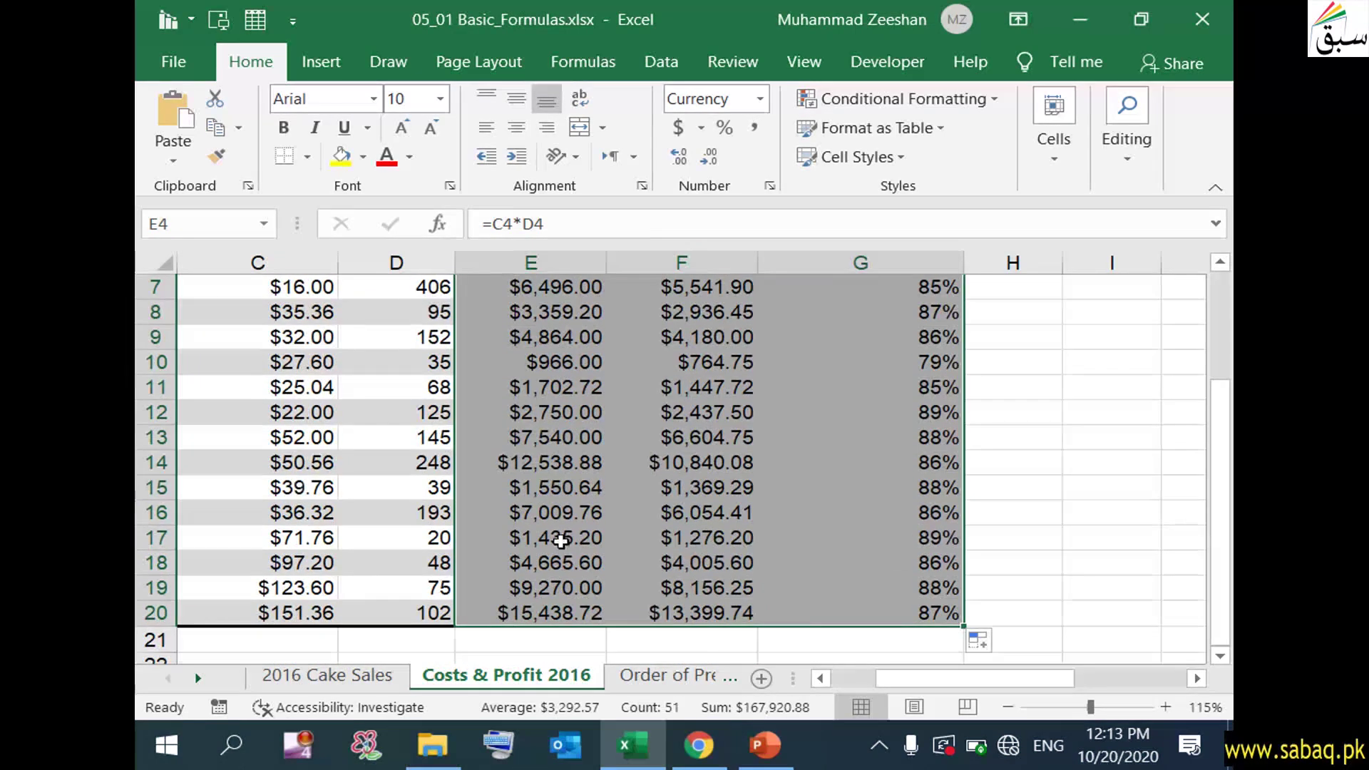
pyautogui.moveTo(1007, 678); pyautogui.dragTo(962, 679)
pyautogui.scroll(2, 986, 511)
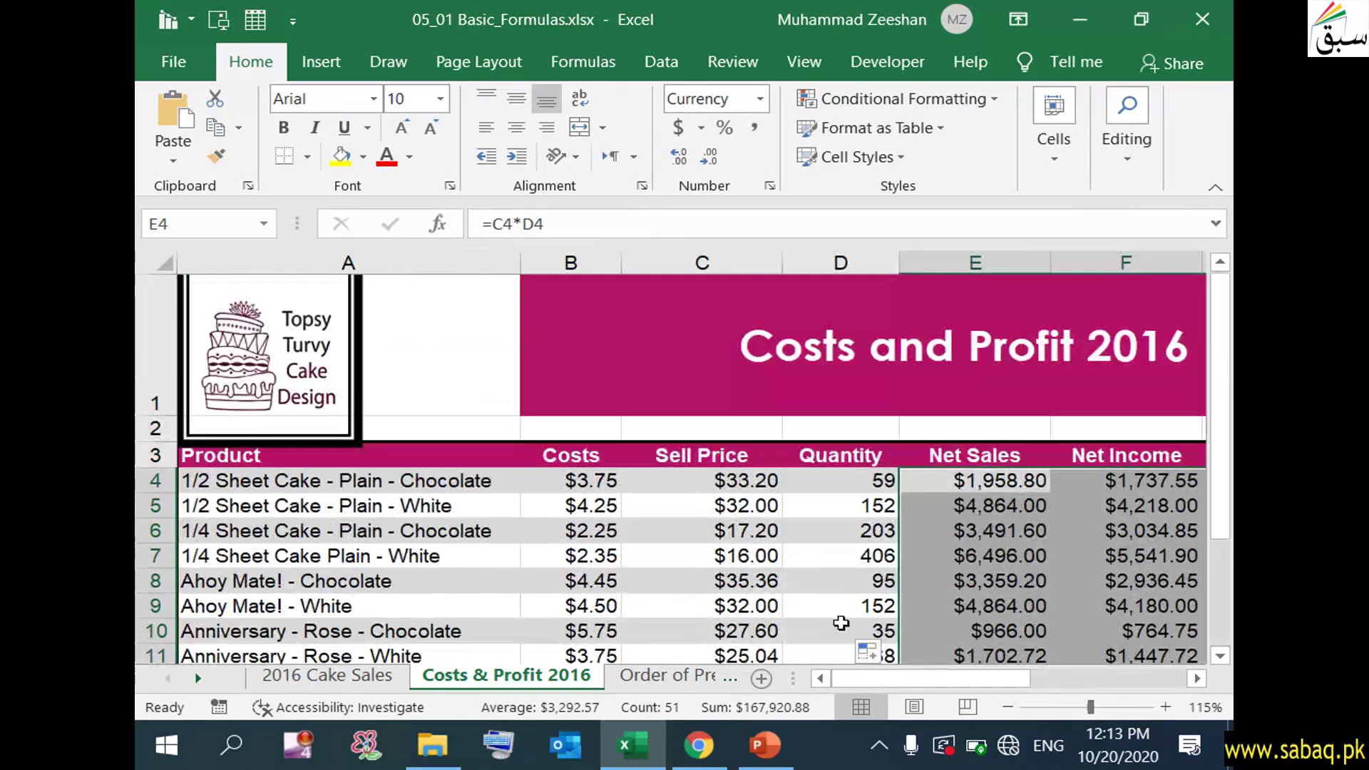
pyautogui.click(1006, 455)
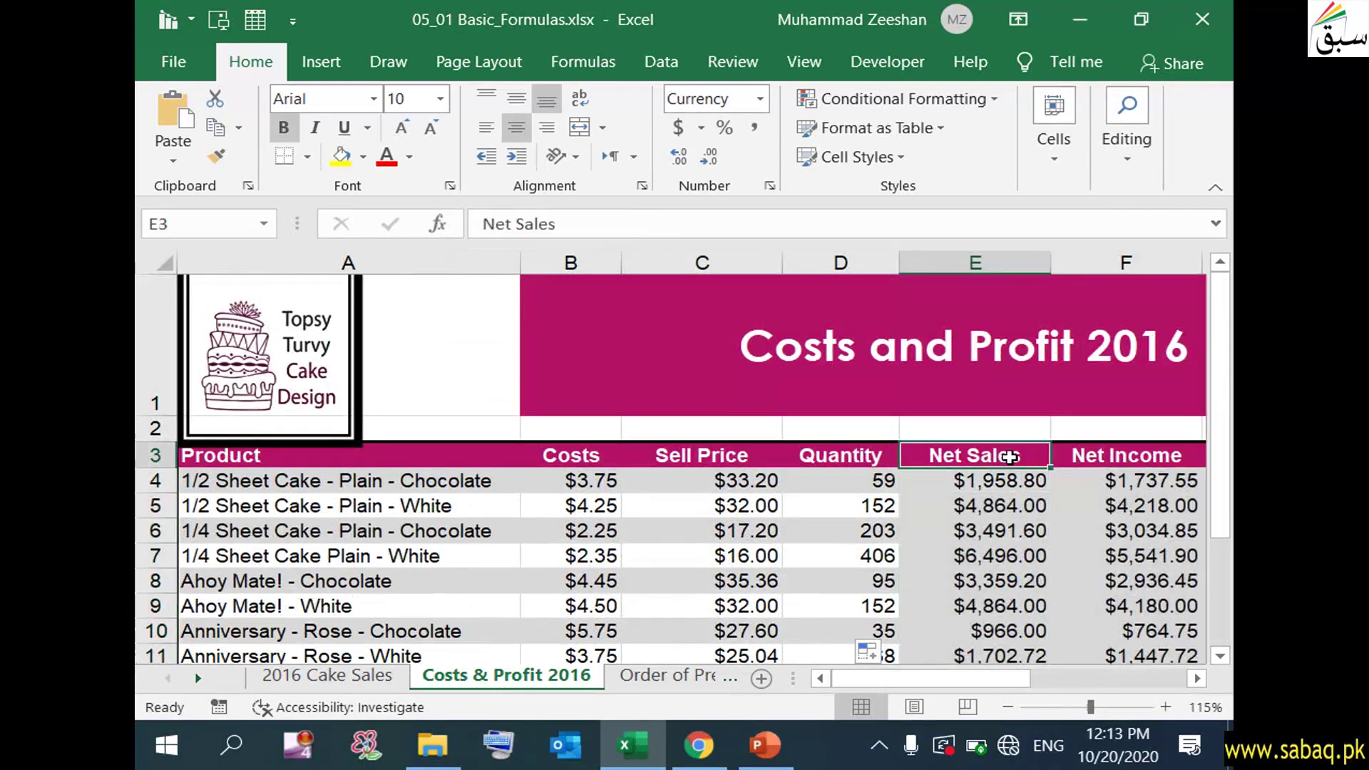
pyautogui.click(1124, 455)
pyautogui.moveTo(1016, 673); pyautogui.dragTo(1058, 673)
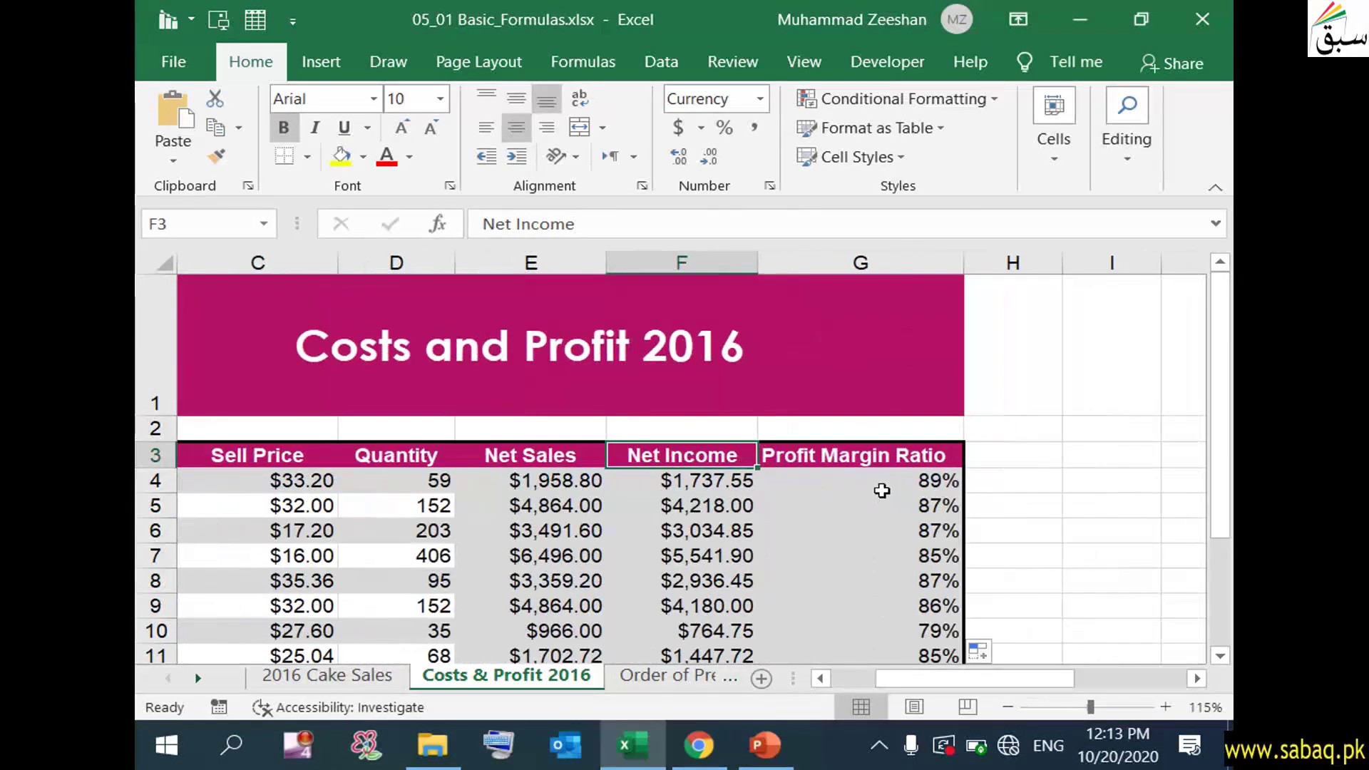
pyautogui.scroll(-1, 886, 575)
pyautogui.scroll(-2, 886, 582)
pyautogui.scroll(2, 887, 592)
pyautogui.moveTo(1038, 673); pyautogui.dragTo(860, 656)
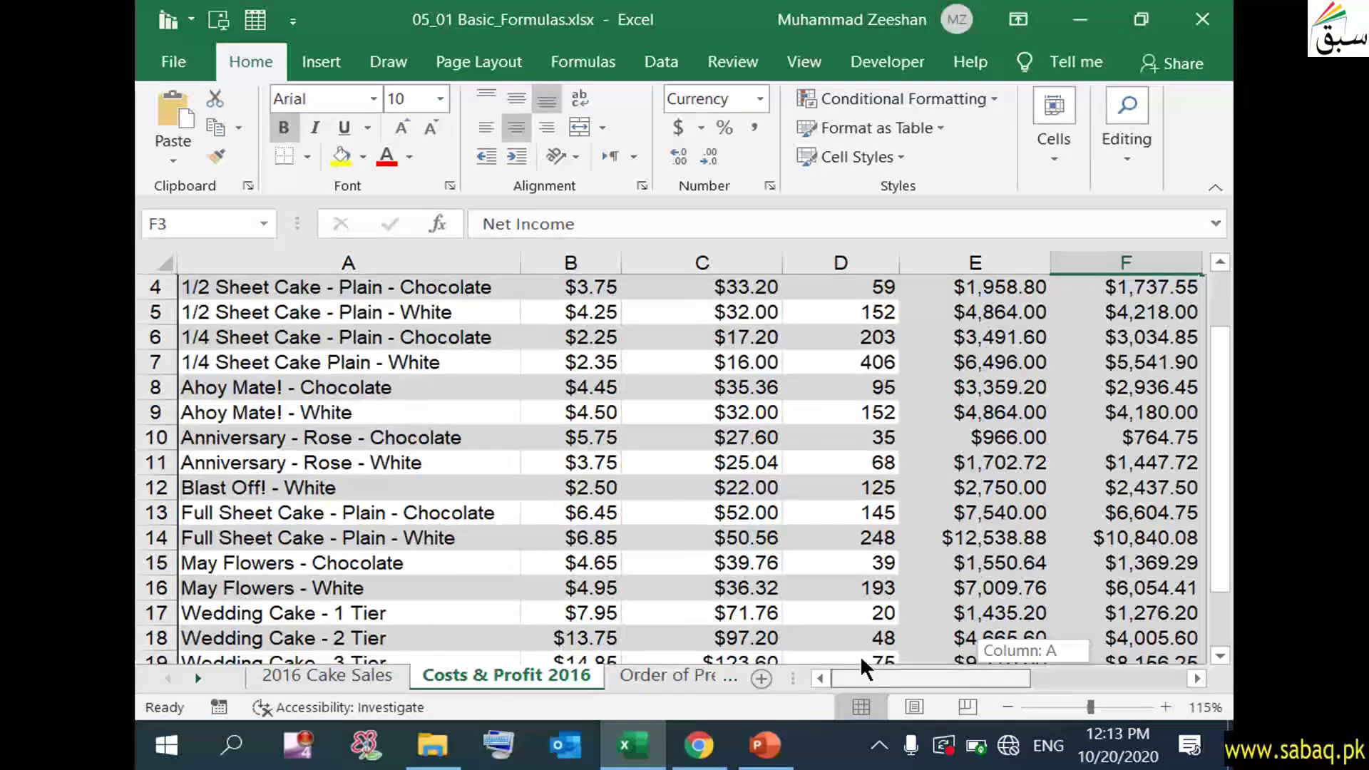
pyautogui.scroll(1, 656, 586)
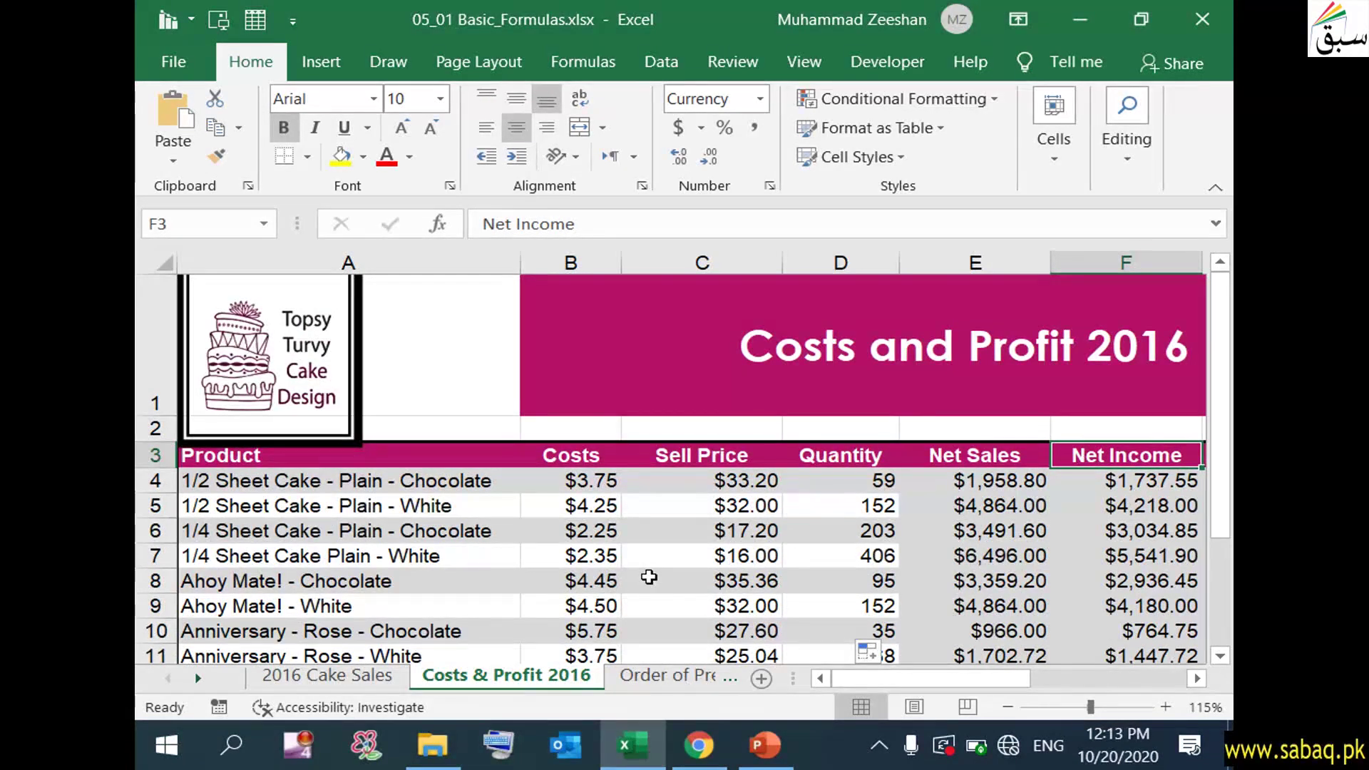
# View the function list slide in PowerPoint, return to Excel and examine the 2016 Cake Sales table with its average, max, min and count rows.
pyautogui.hotkey('alt', 'Tab')
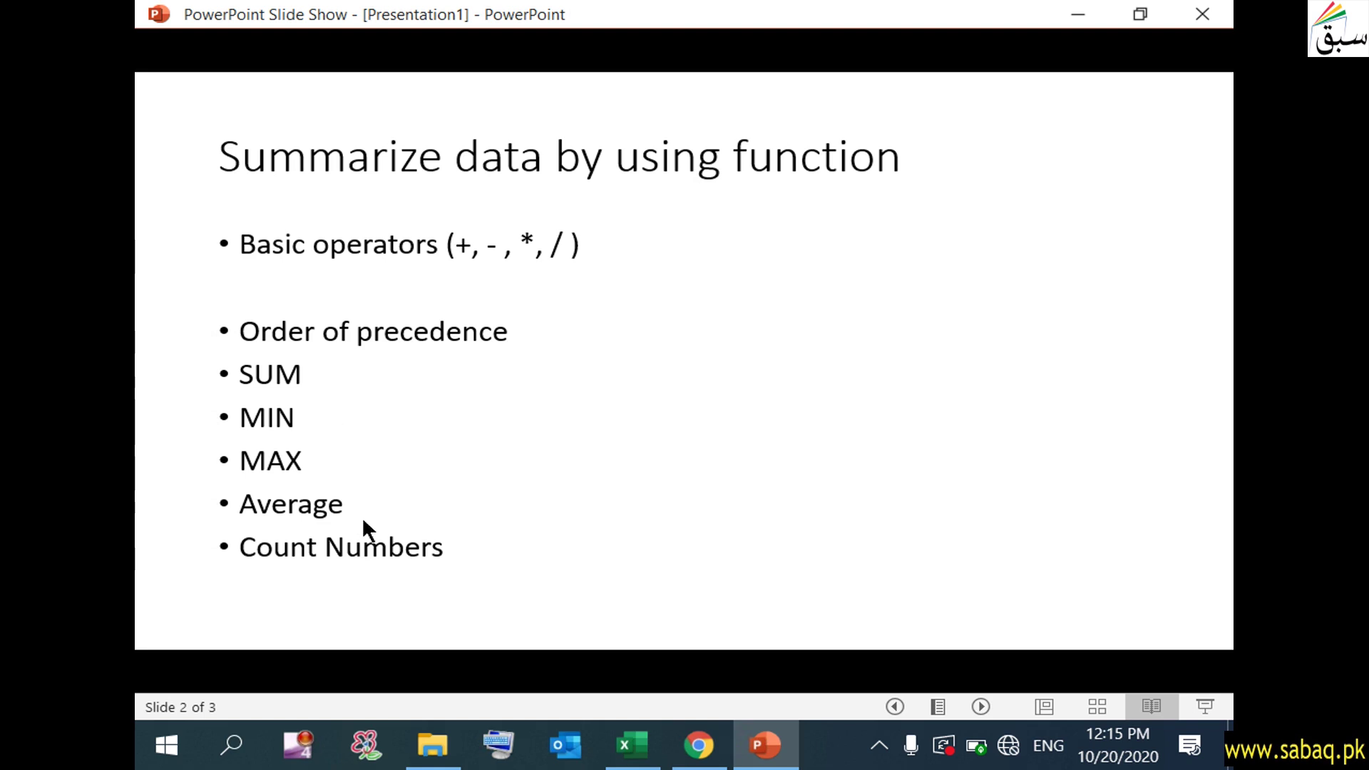
pyautogui.click(638, 745)
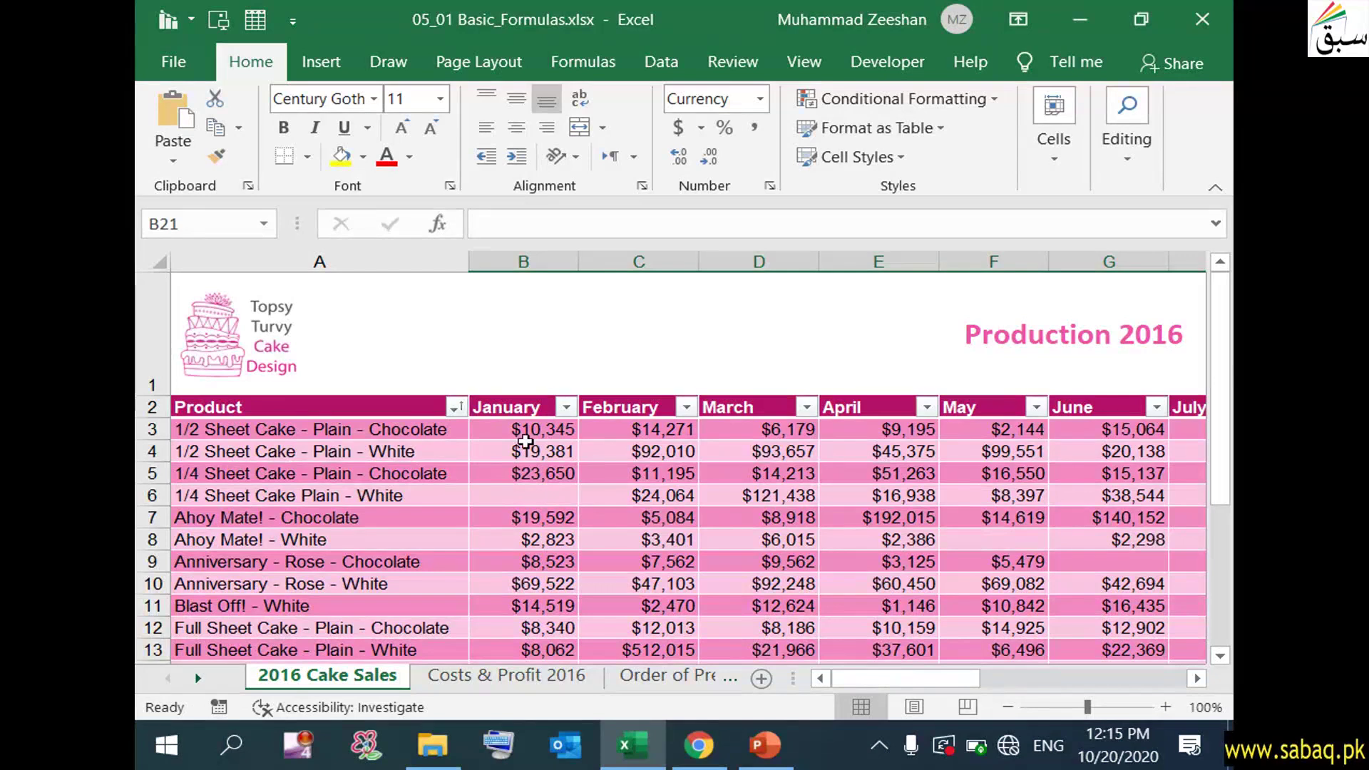
pyautogui.click(419, 430)
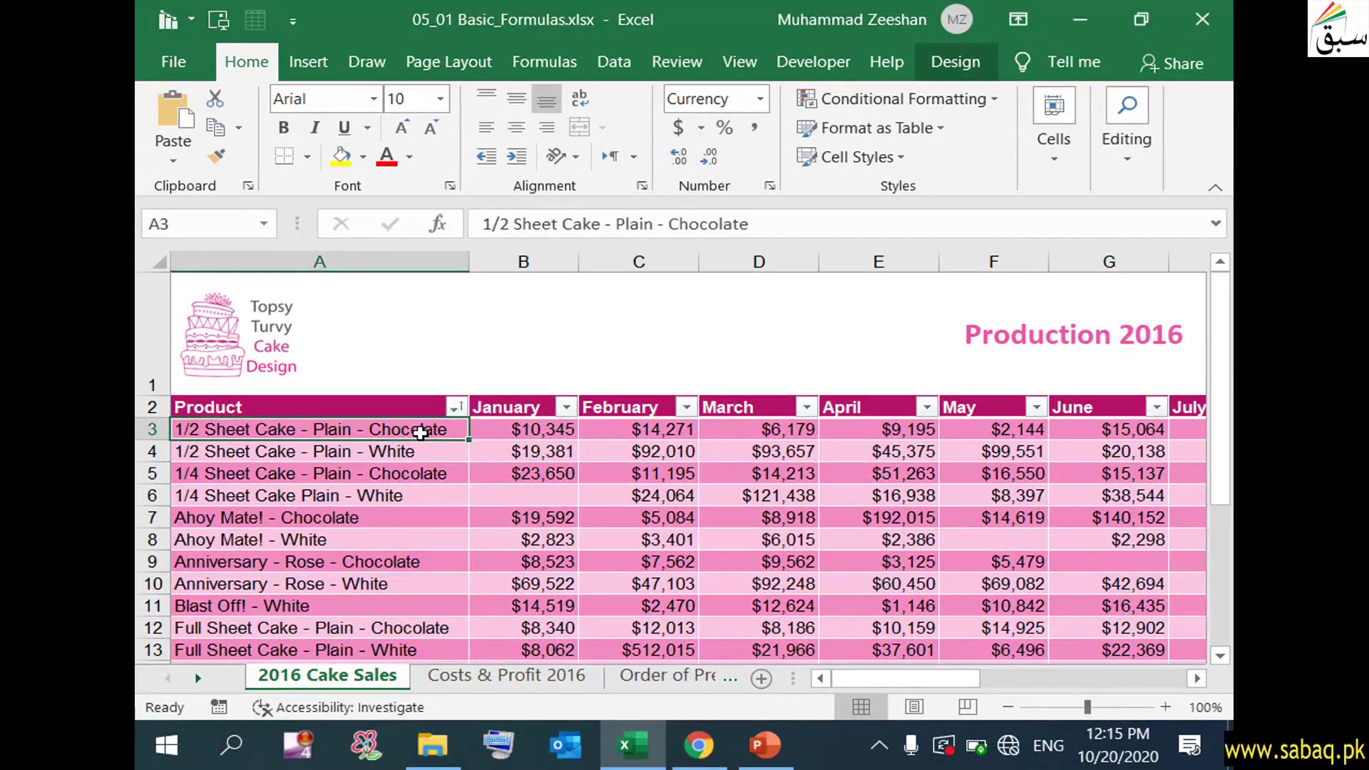
pyautogui.click(499, 429)
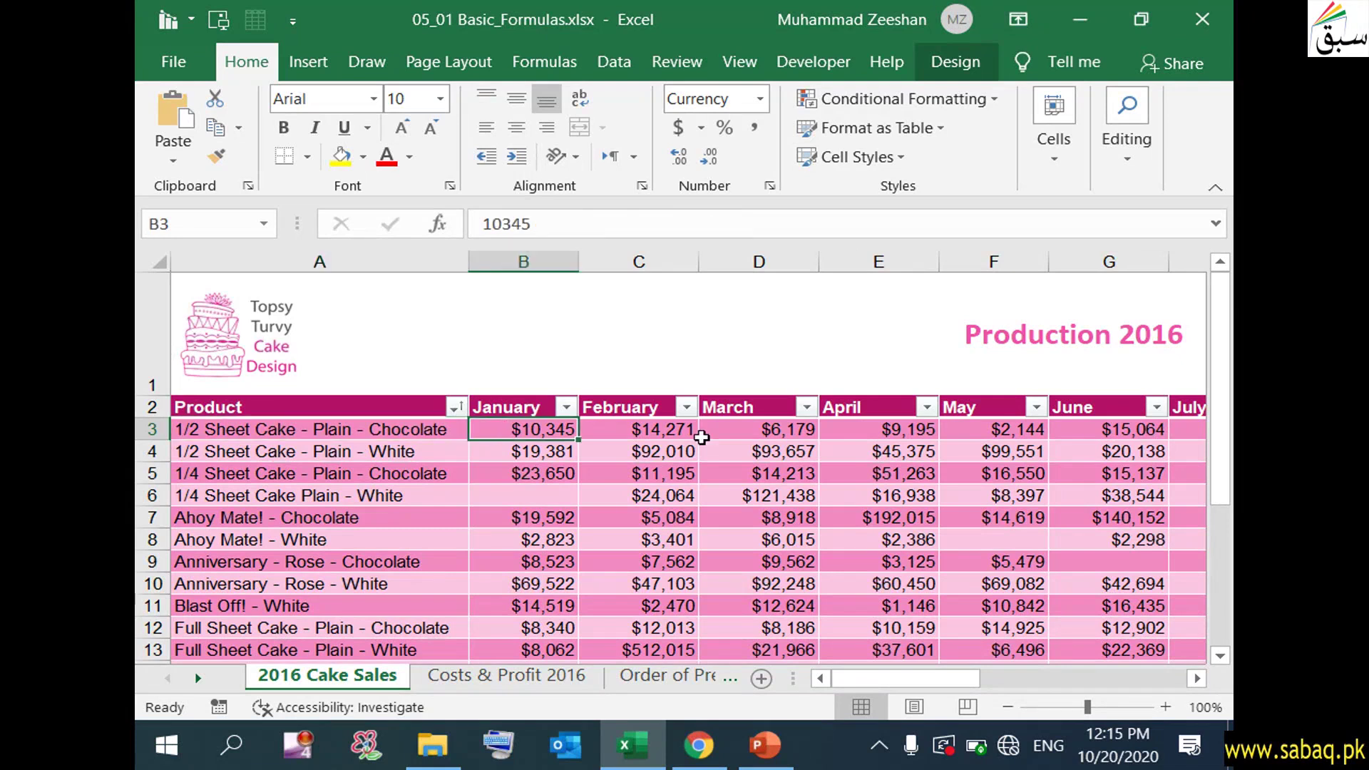
pyautogui.scroll(-2, 713, 485)
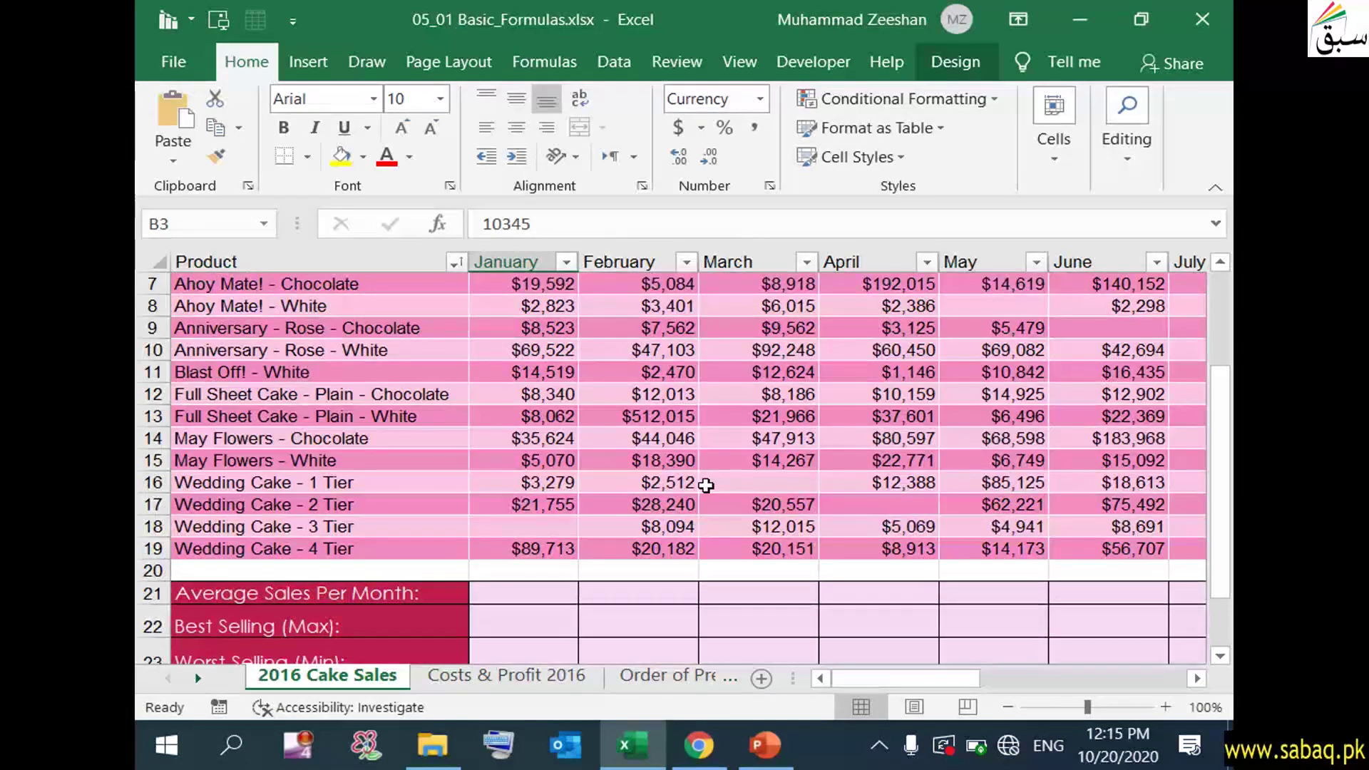
pyautogui.scroll(-1, 617, 529)
pyautogui.scroll(3, 616, 529)
pyautogui.scroll(-3, 617, 529)
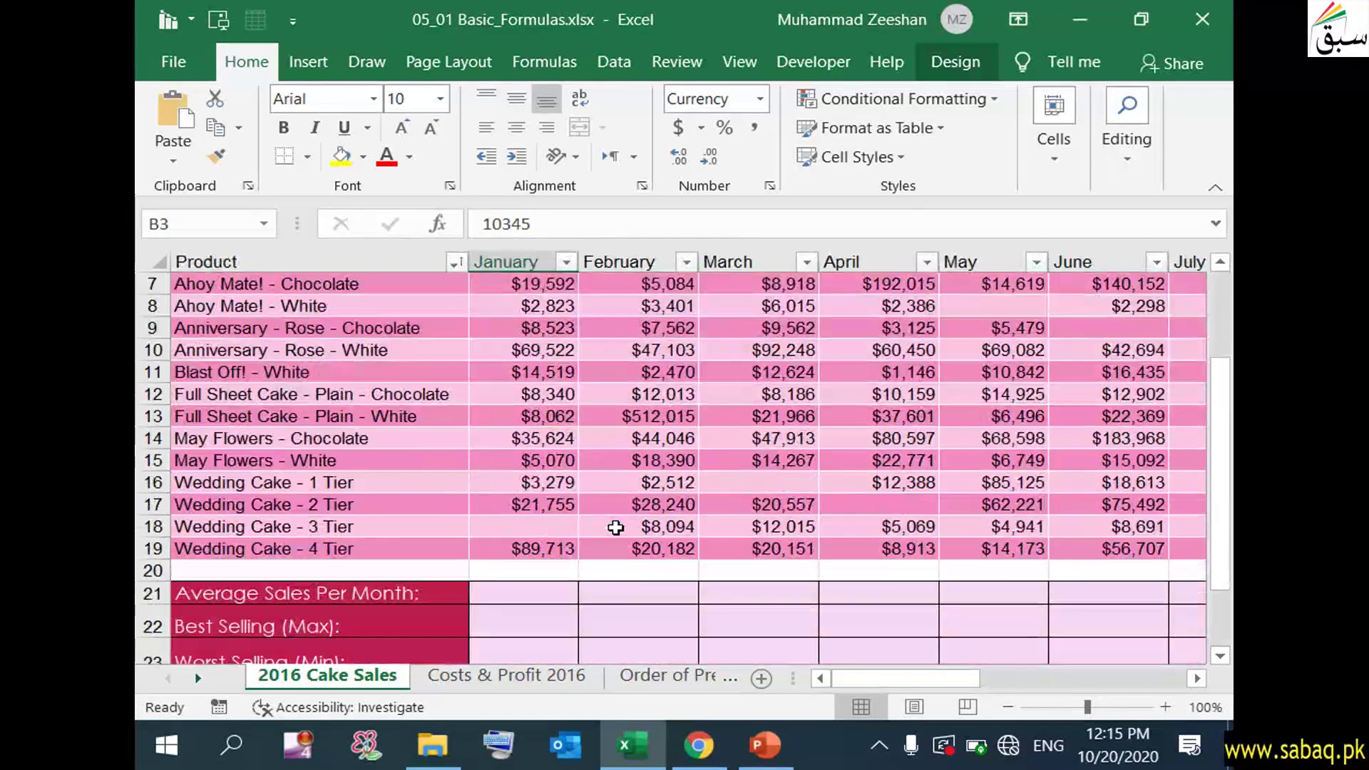
pyautogui.scroll(-1, 616, 527)
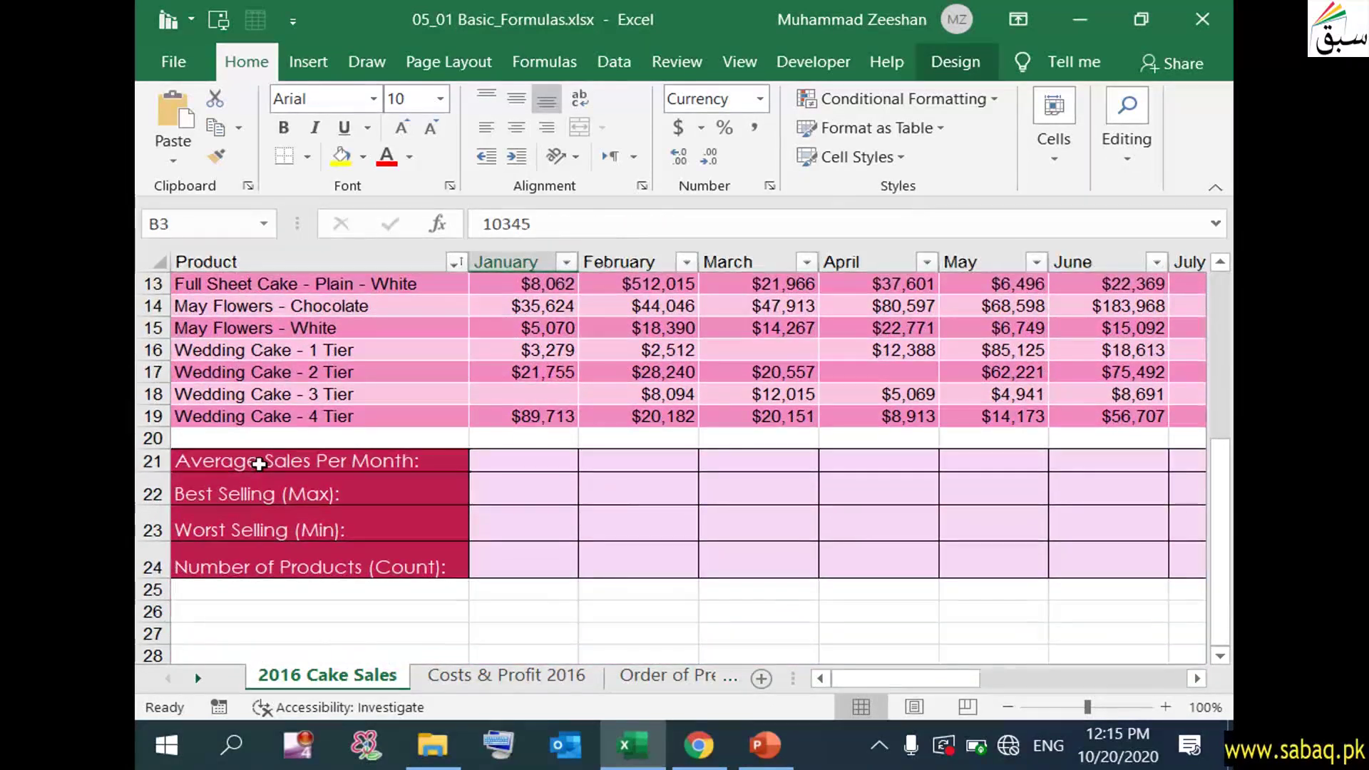
pyautogui.click(258, 464)
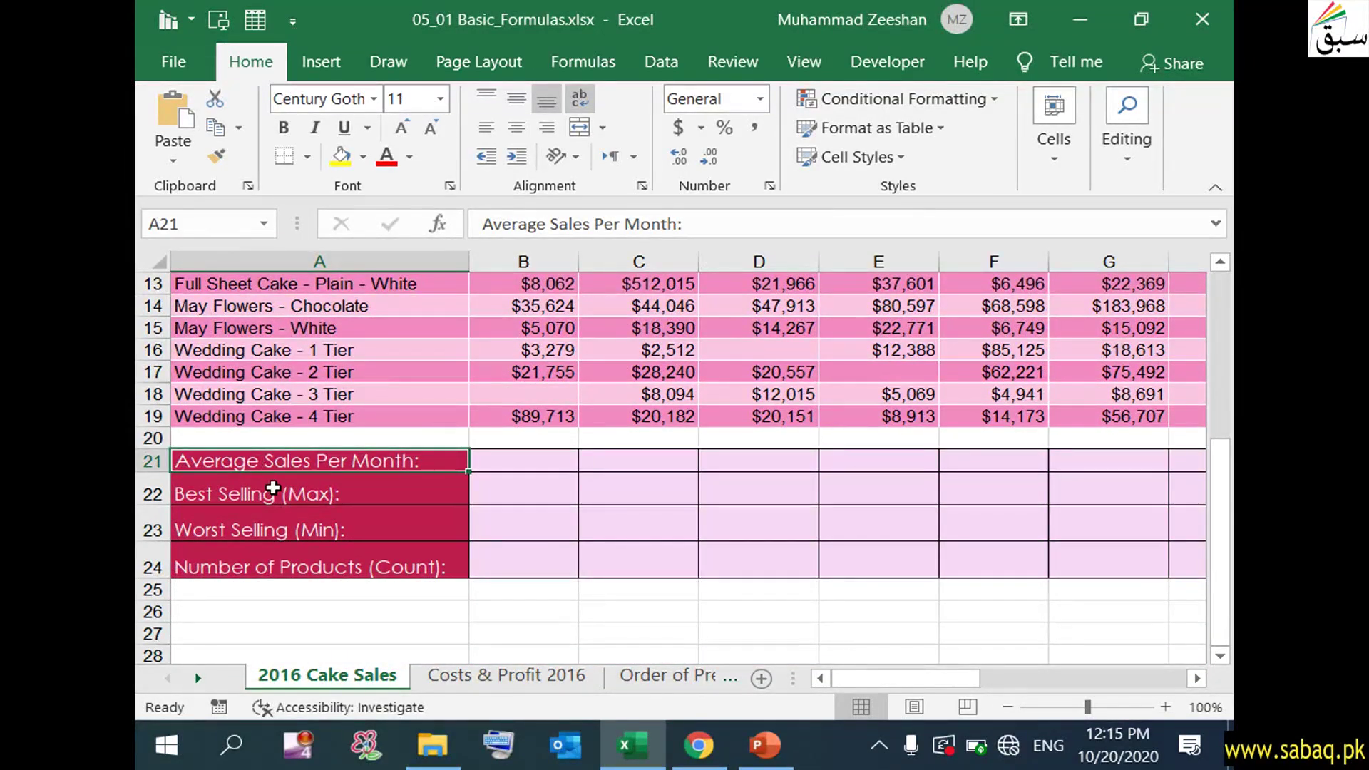
pyautogui.click(277, 492)
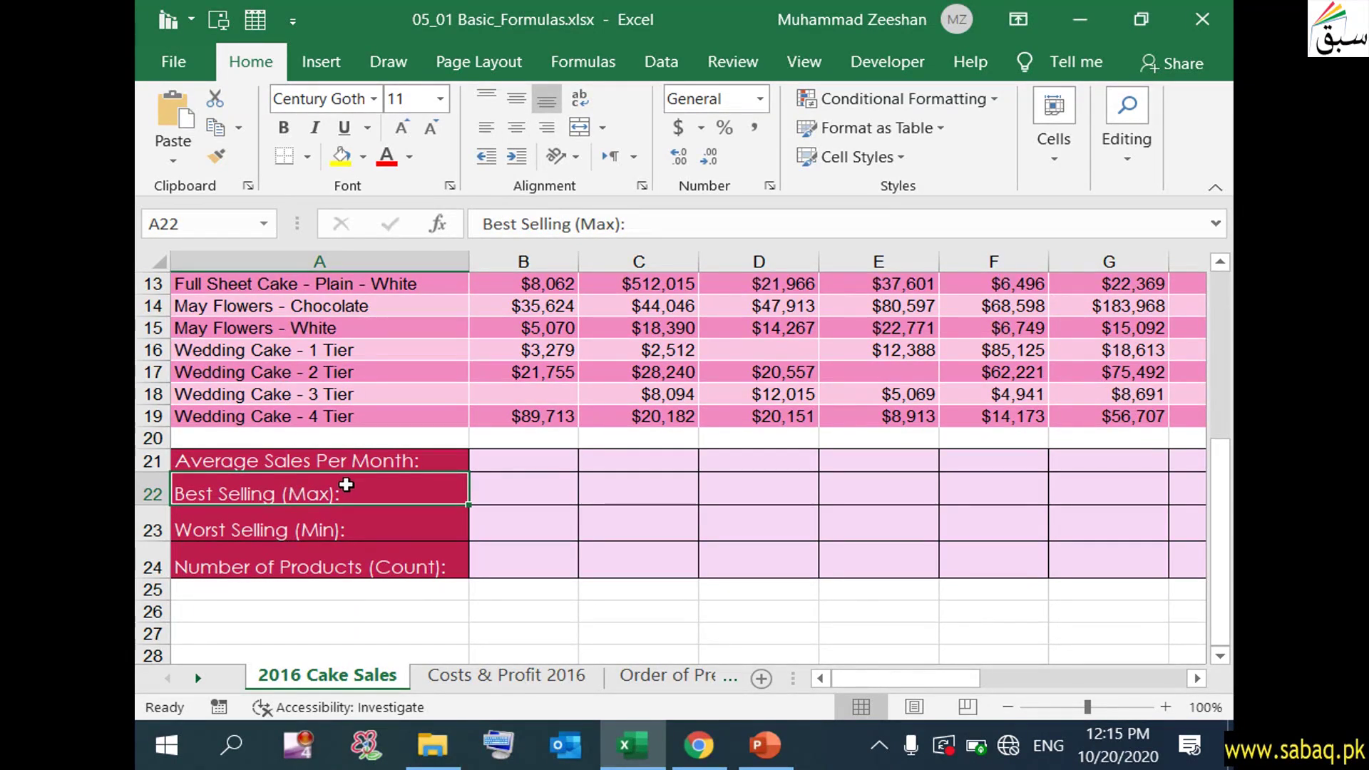
pyautogui.click(375, 529)
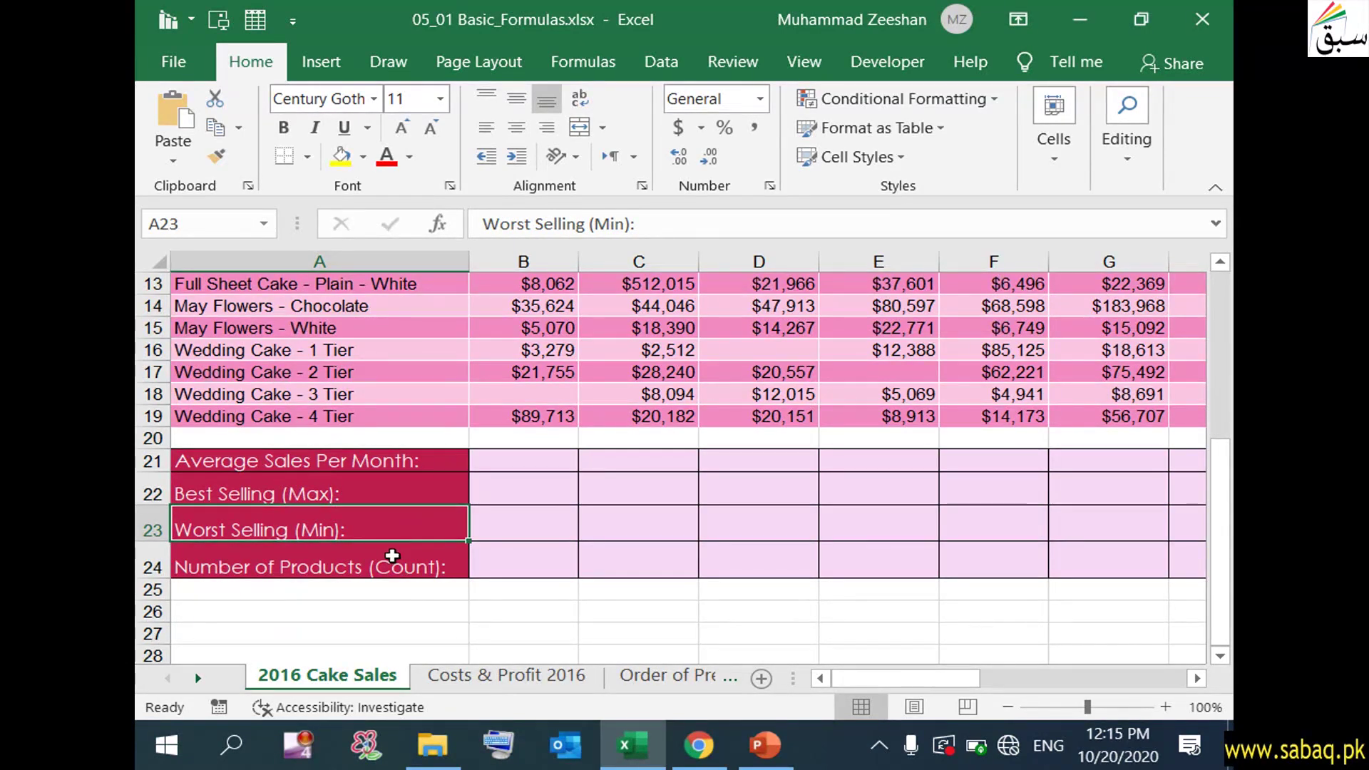
pyautogui.click(390, 557)
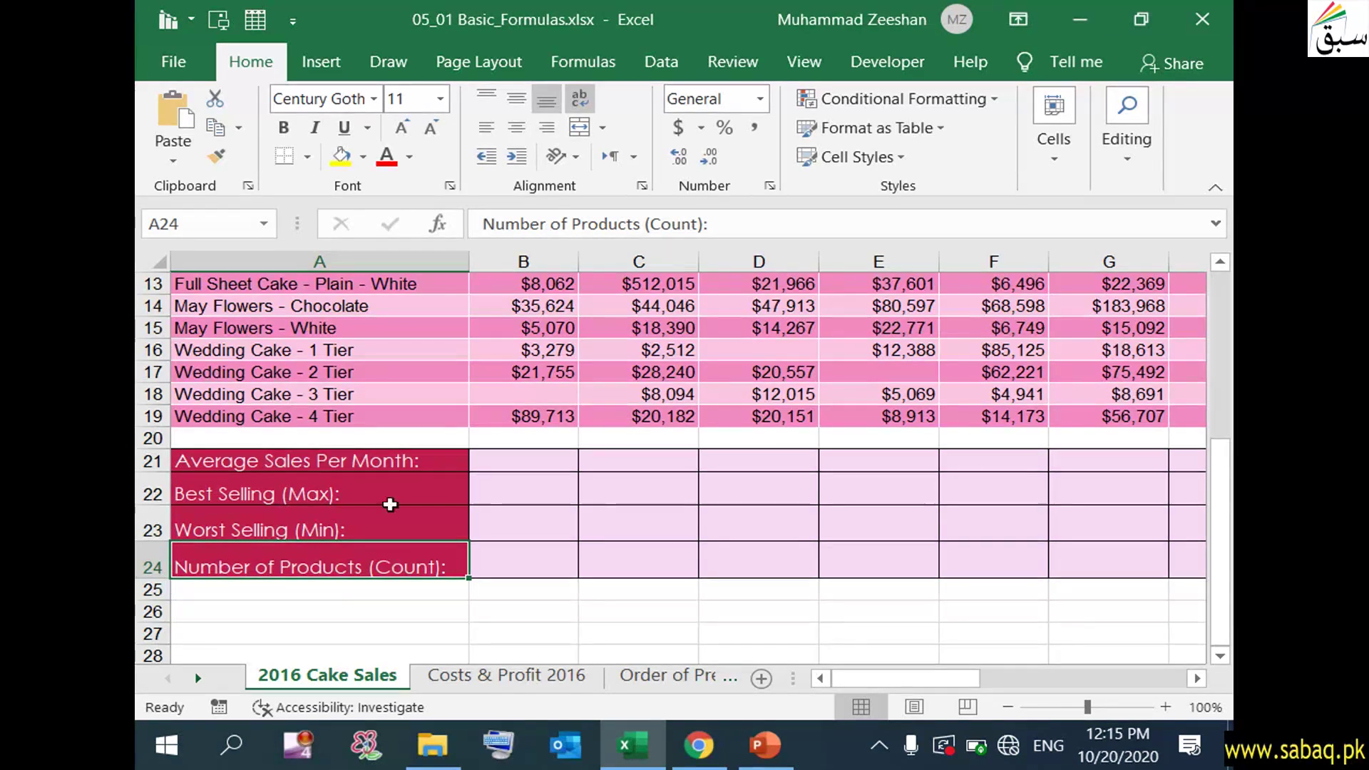
# Select a cell inside the monthly cake sales table and display the table's design settings, including its name.
pyautogui.scroll(4, 453, 490)
pyautogui.scroll(-1, 453, 490)
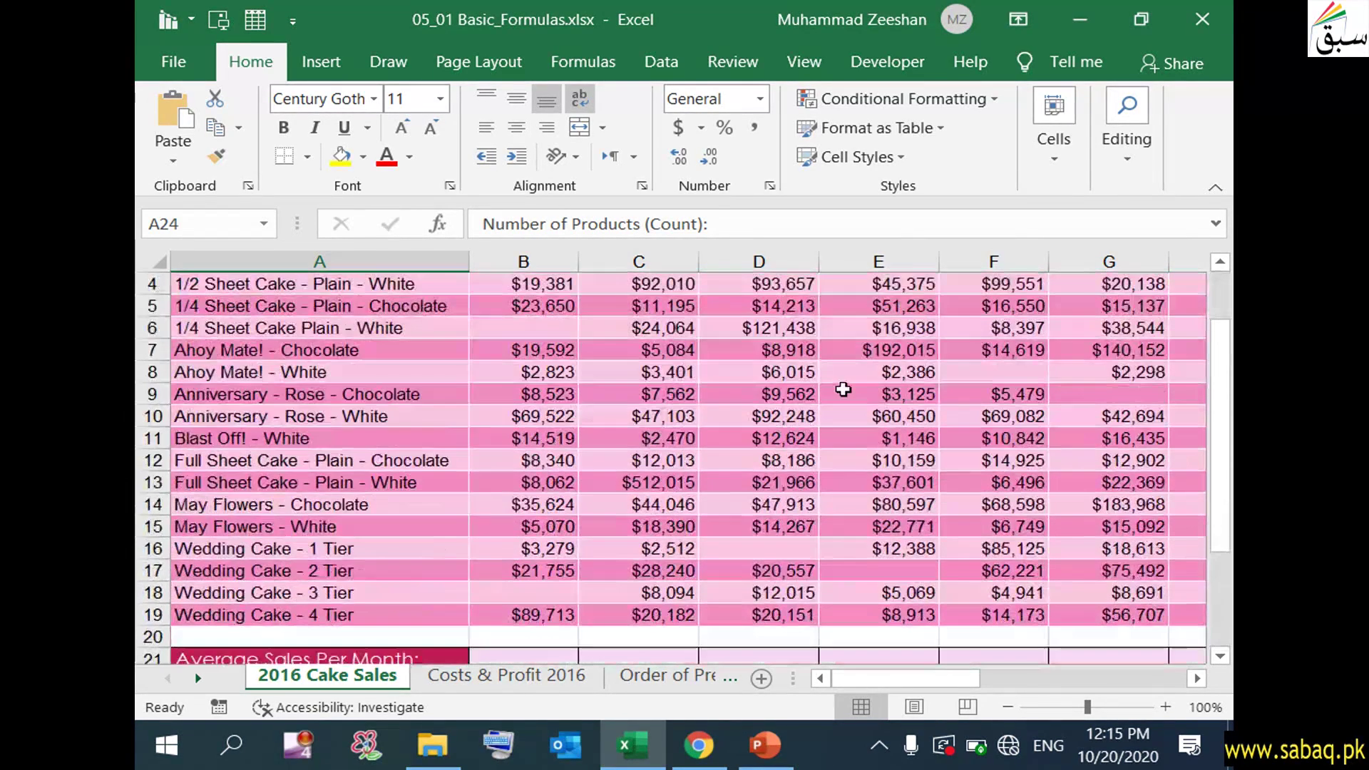
pyautogui.click(737, 374)
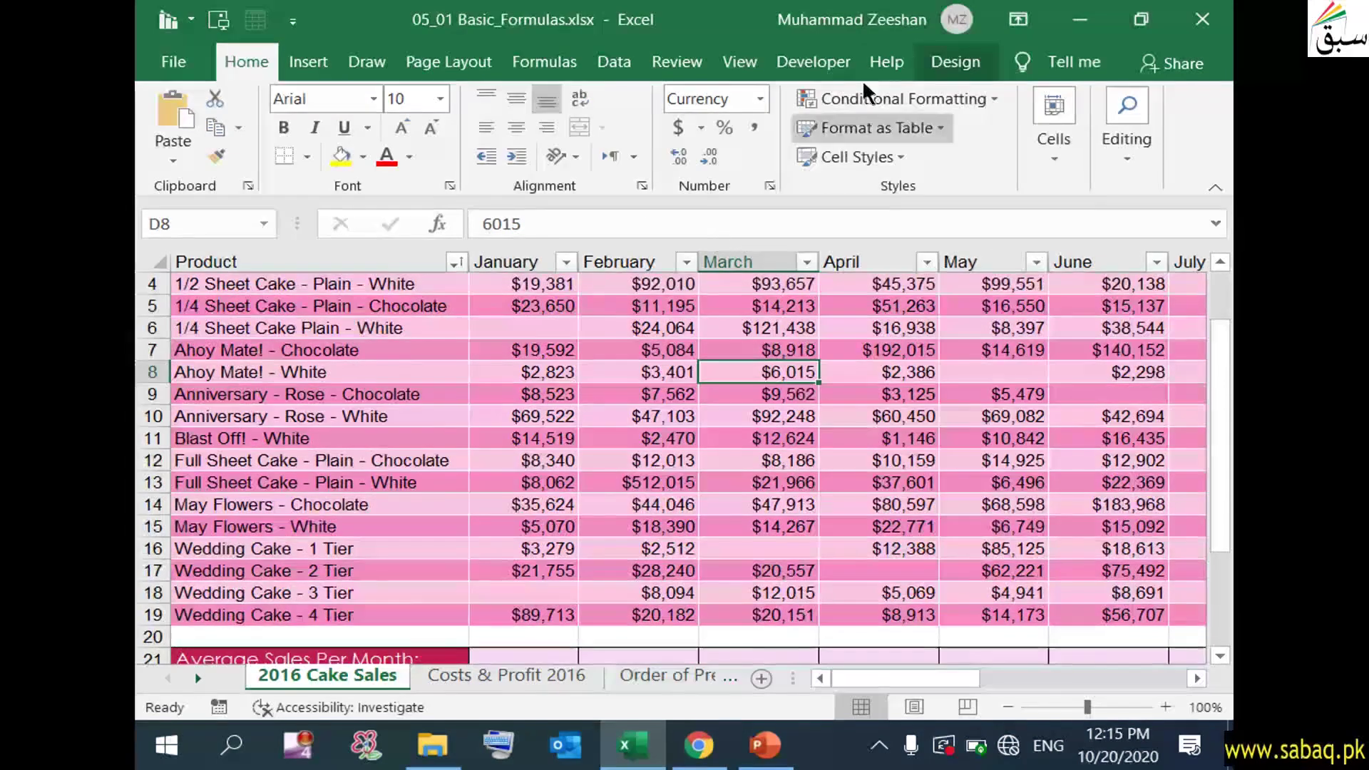
pyautogui.click(945, 66)
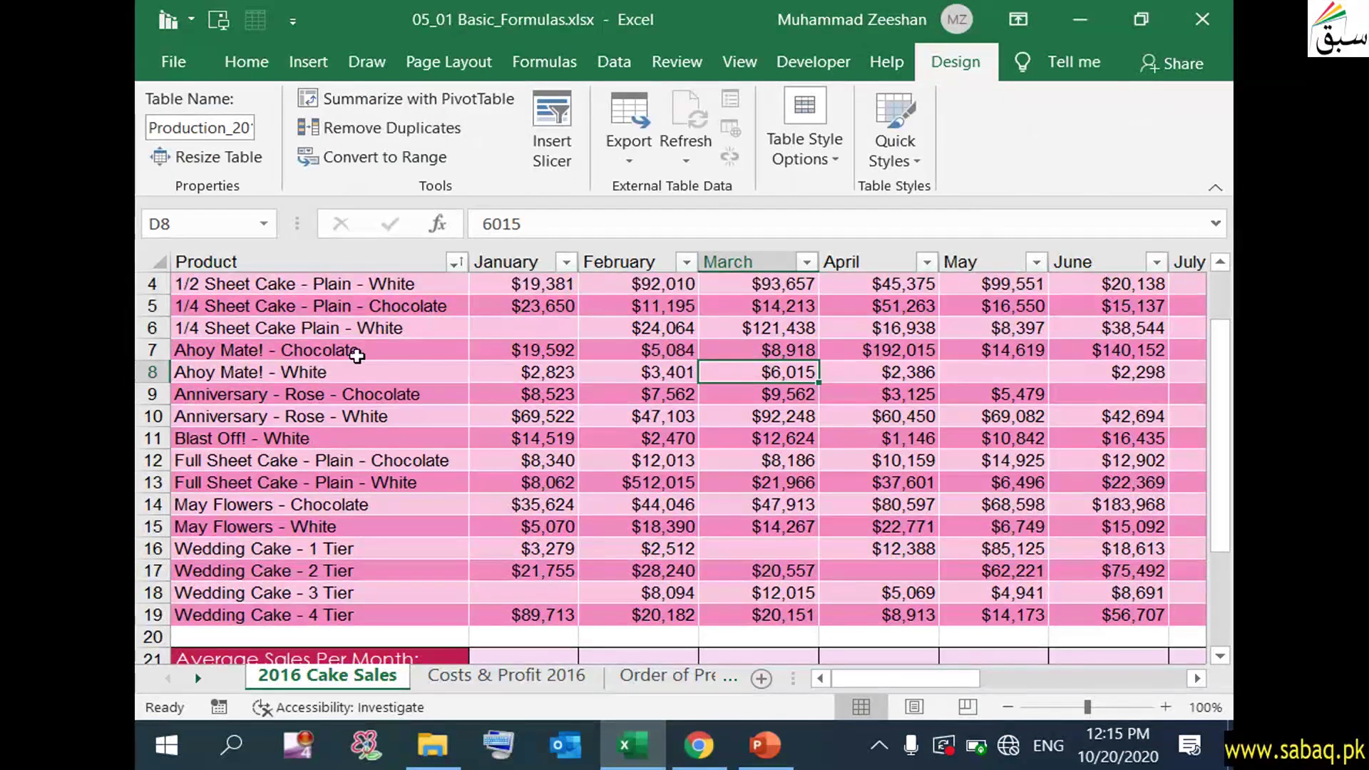
# Examine the monthly sales table's name, the January column and the empty Average Sales Per Month cell beneath it.
pyautogui.scroll(1, 719, 525)
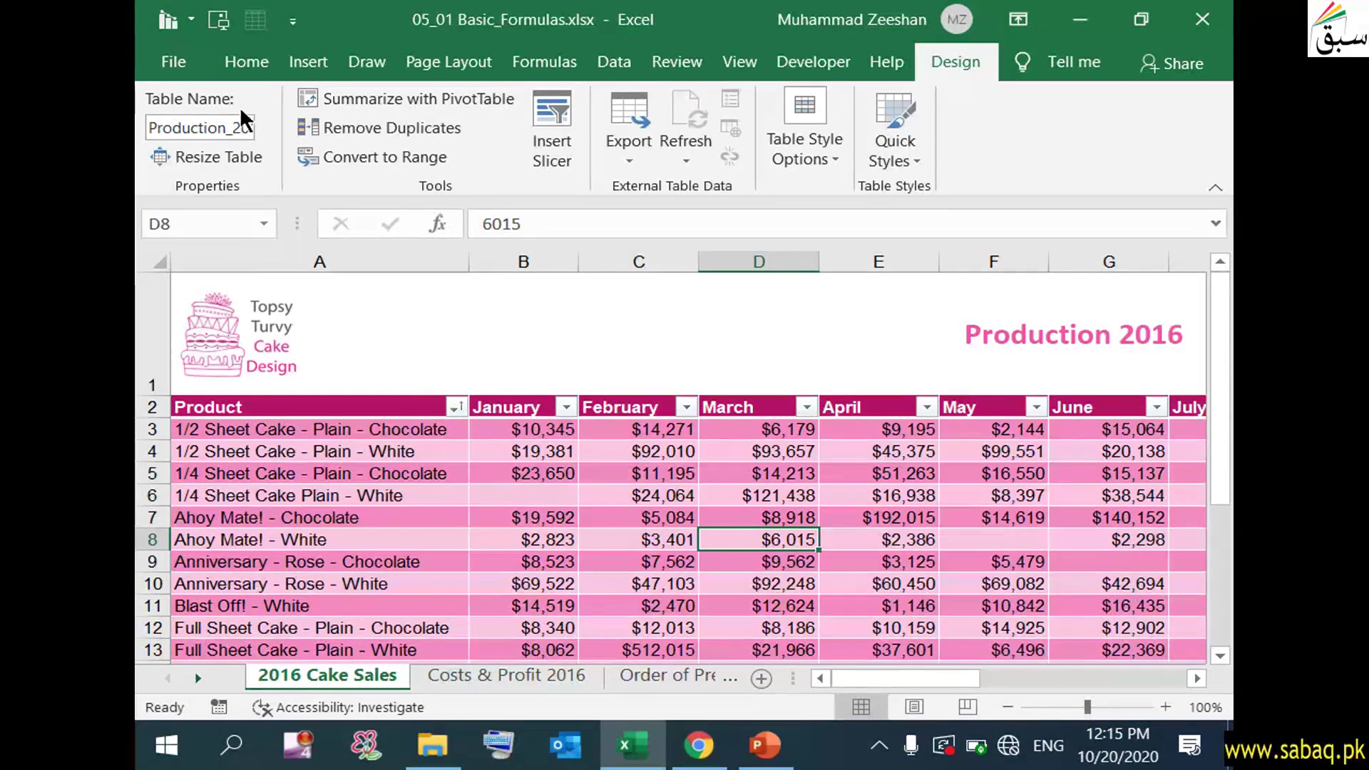
pyautogui.click(241, 134)
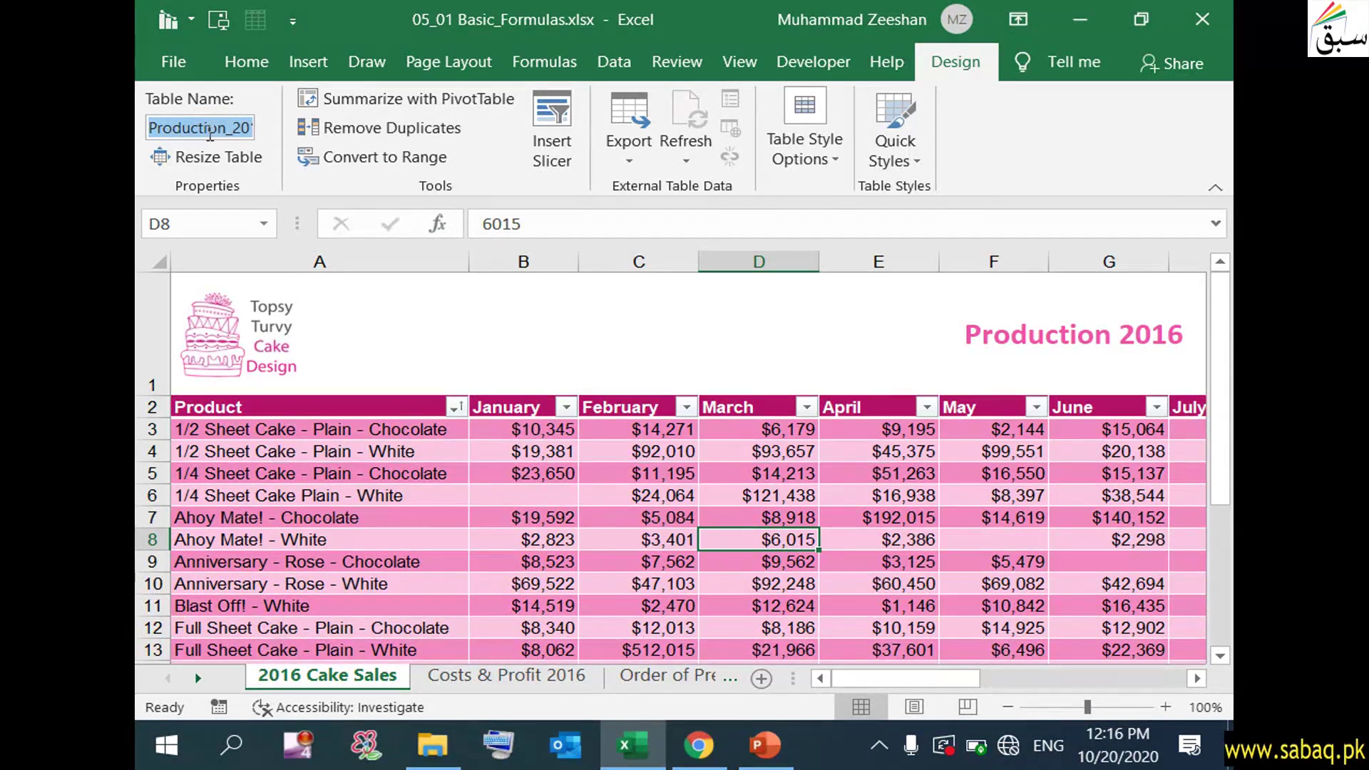
pyautogui.click(555, 524)
pyautogui.scroll(-4, 553, 523)
pyautogui.scroll(1, 538, 520)
pyautogui.click(539, 520)
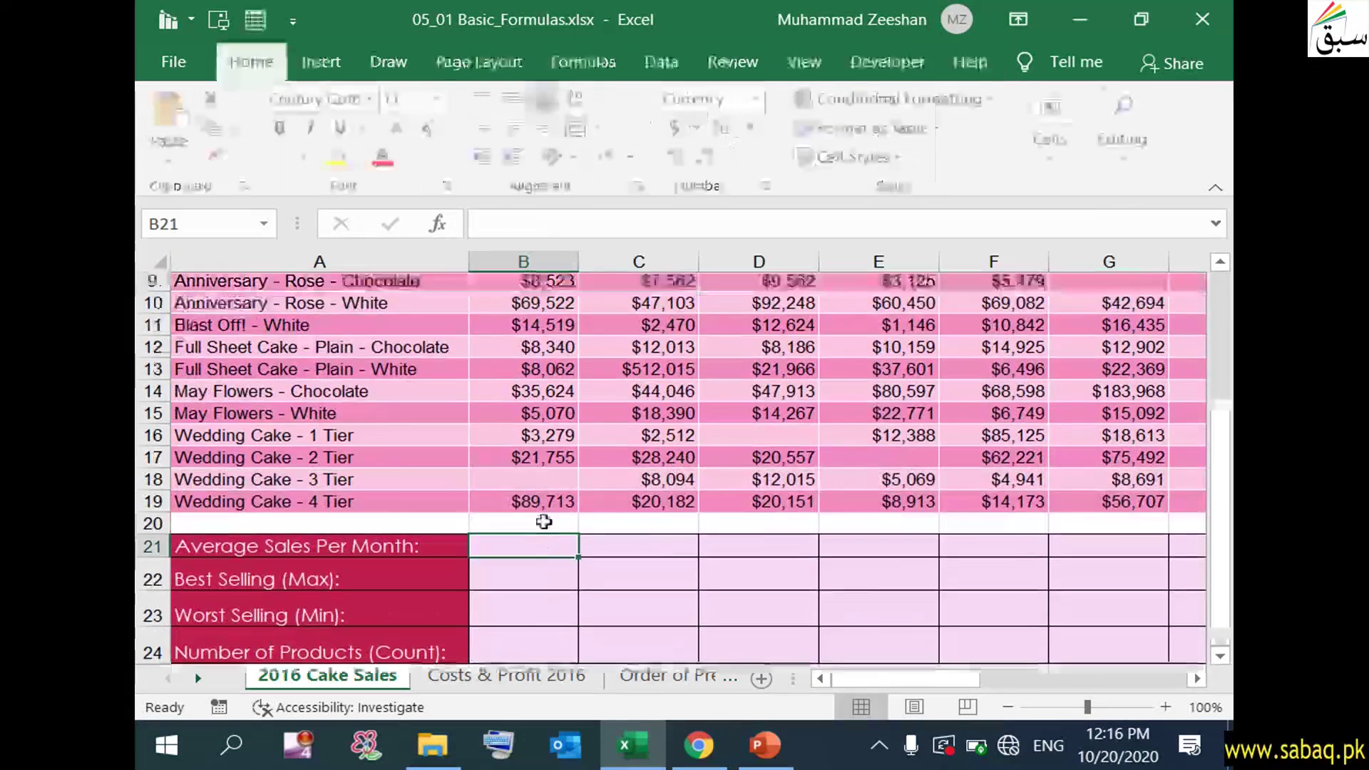
pyautogui.scroll(3, 550, 502)
pyautogui.click(532, 407)
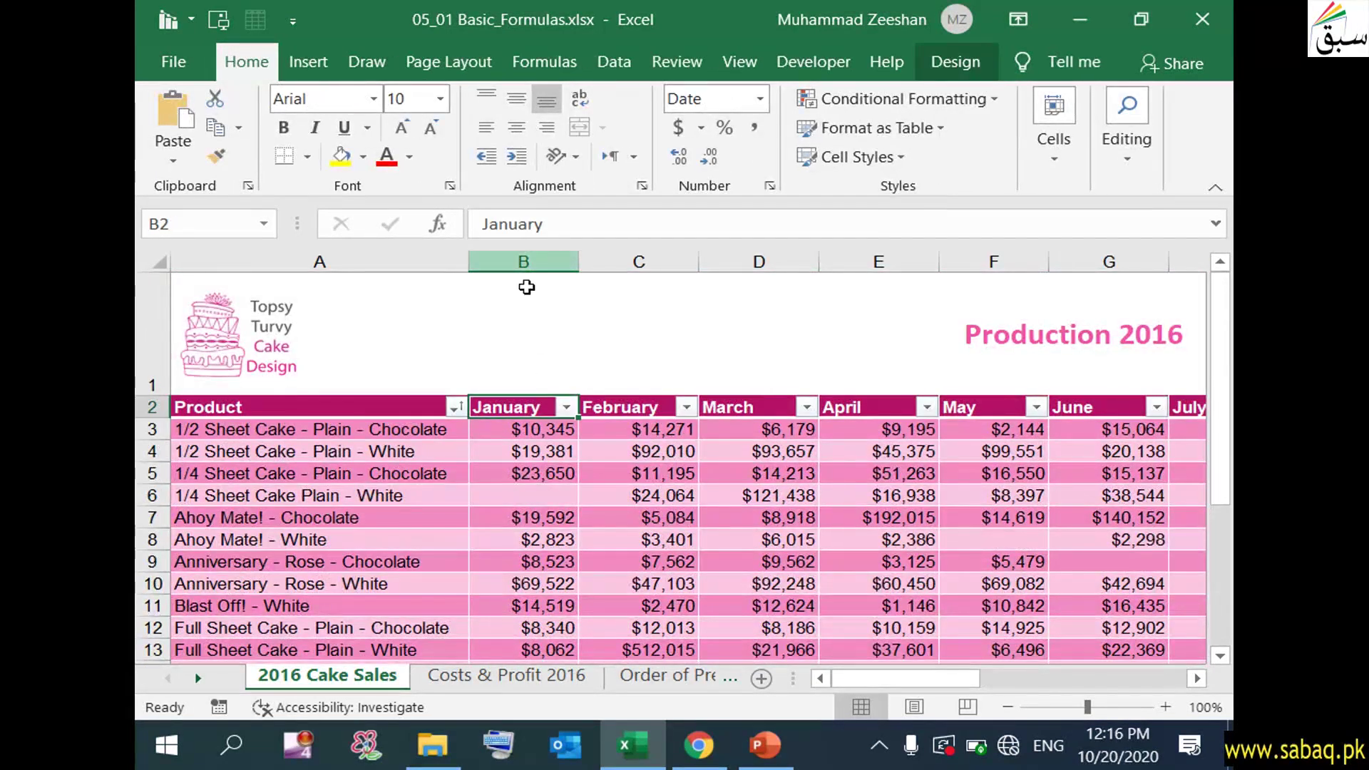
pyautogui.scroll(-3, 539, 464)
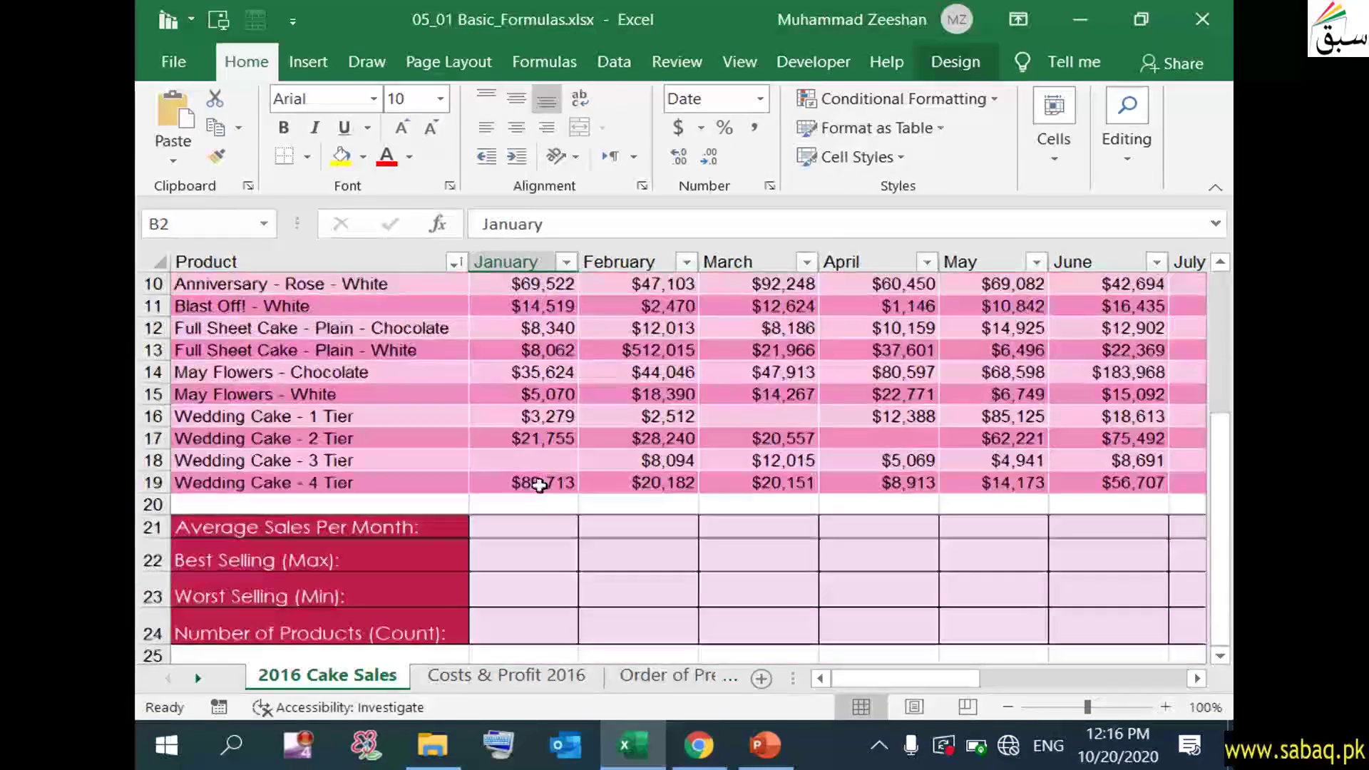
pyautogui.click(539, 521)
pyautogui.doubleClick(539, 517)
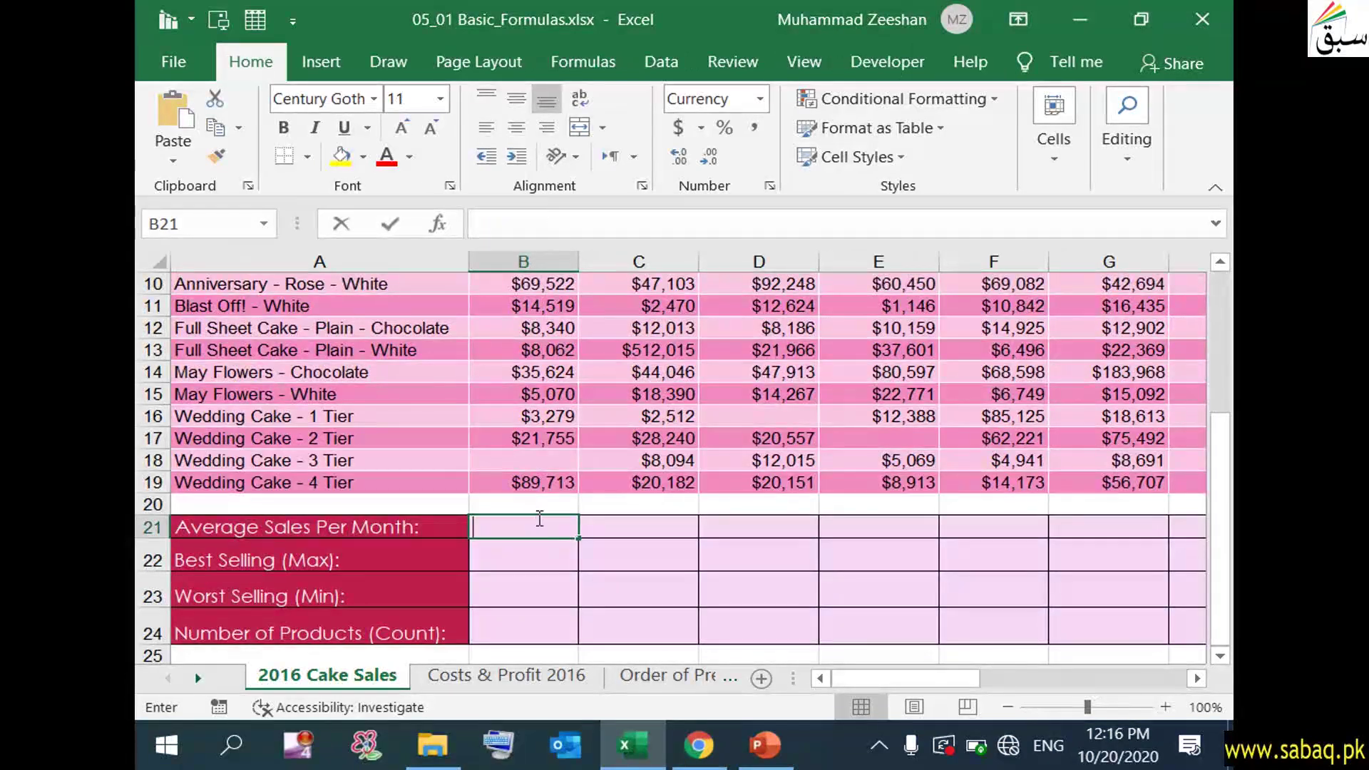
pyautogui.write('=')
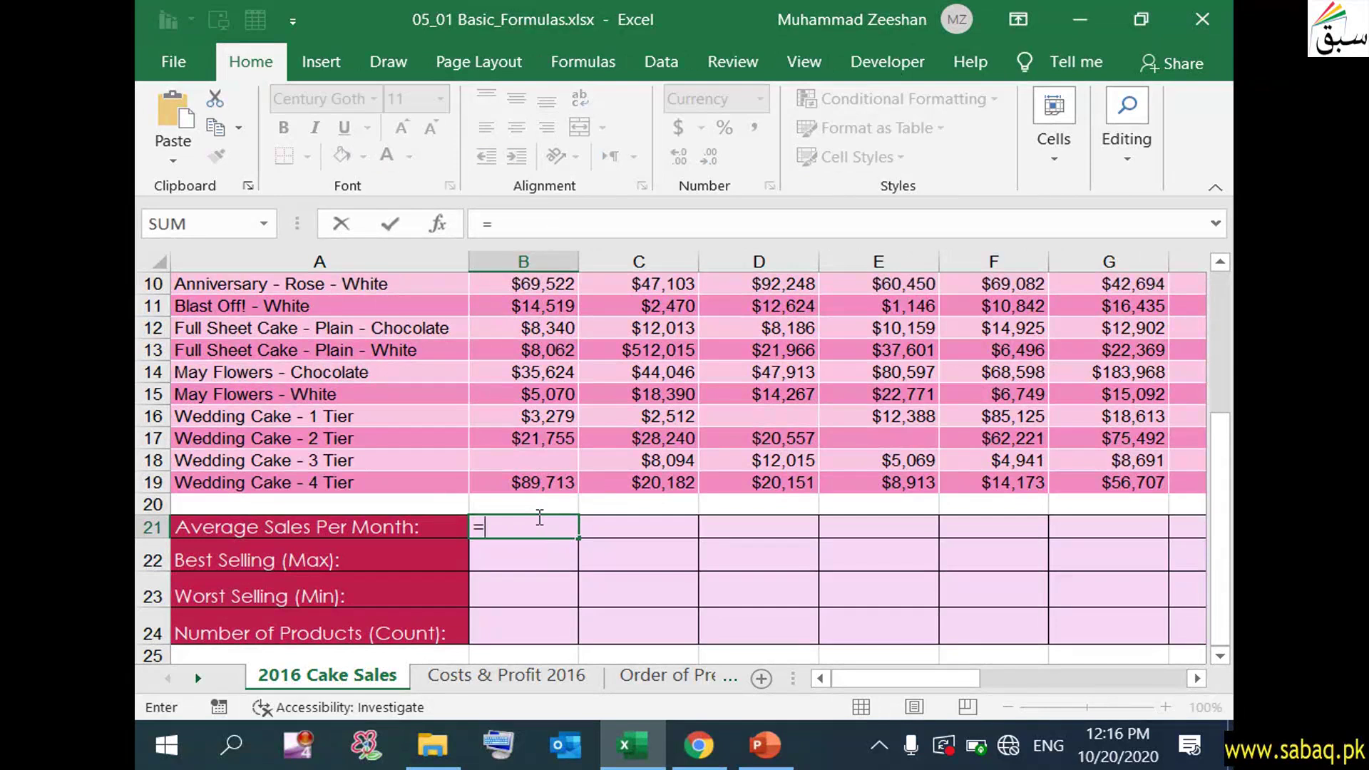
pyautogui.click(1128, 166)
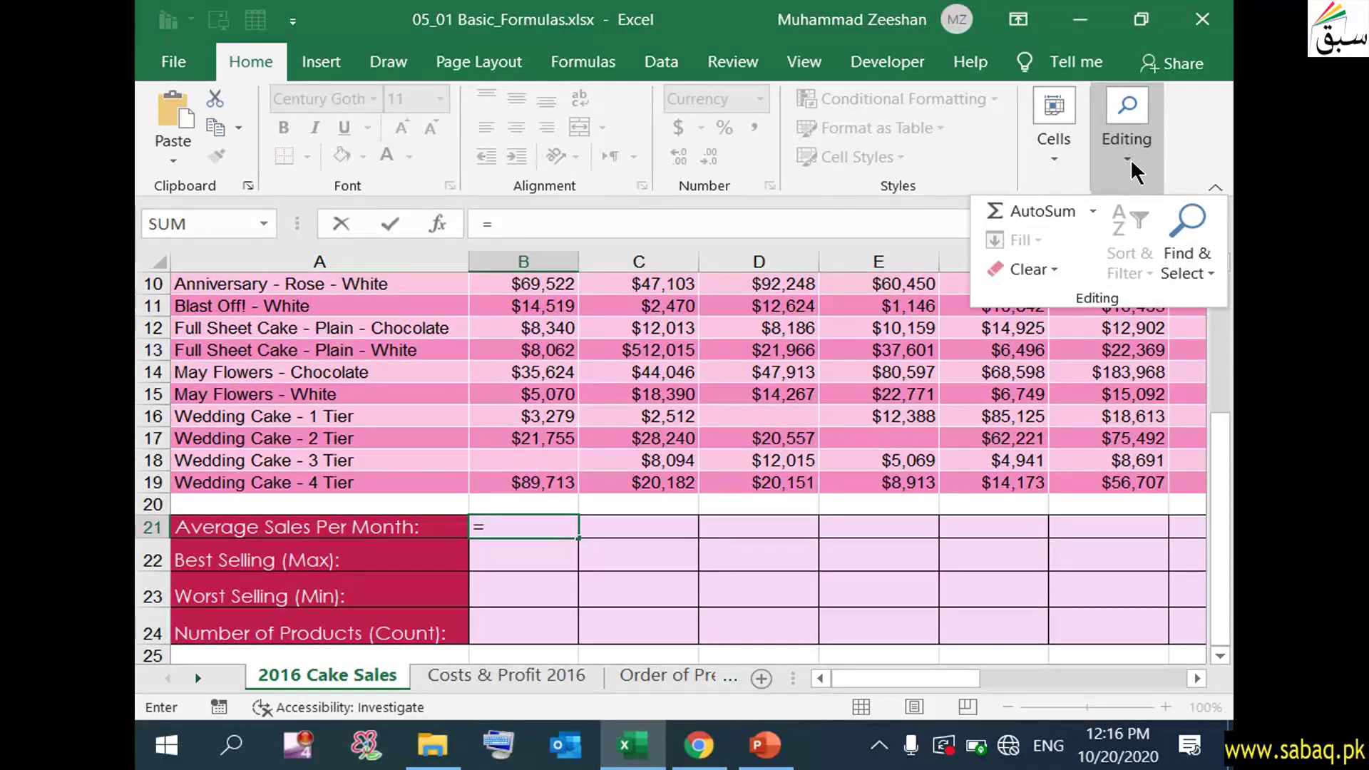
pyautogui.click(1092, 210)
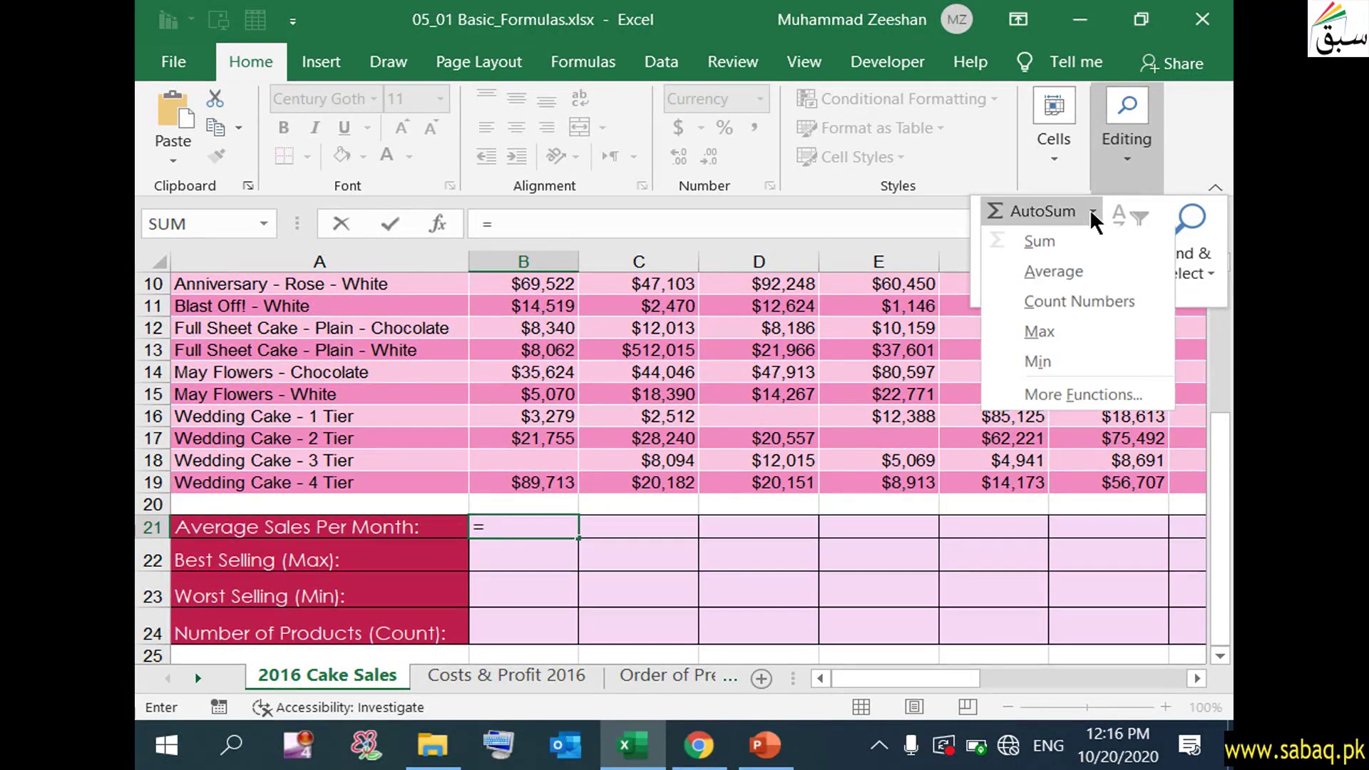
pyautogui.click(1085, 267)
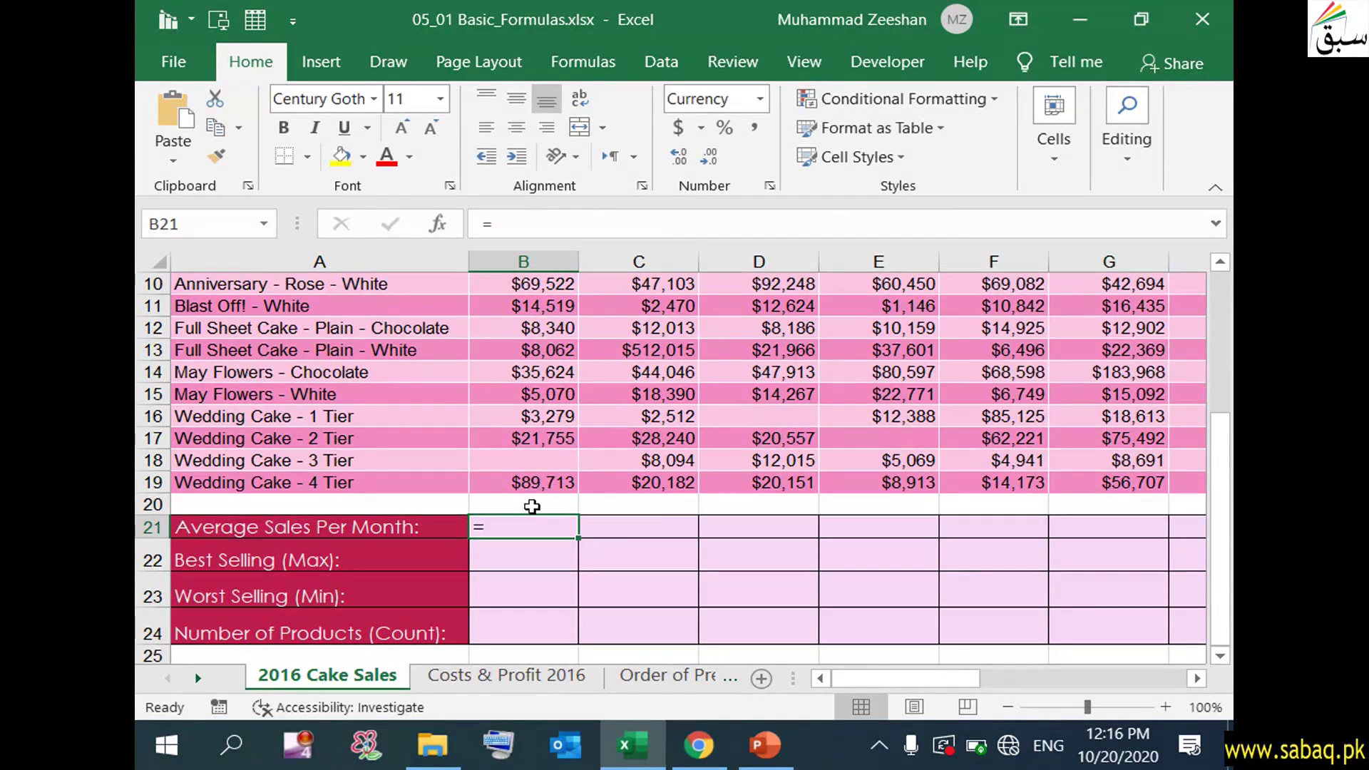
pyautogui.doubleClick(499, 527)
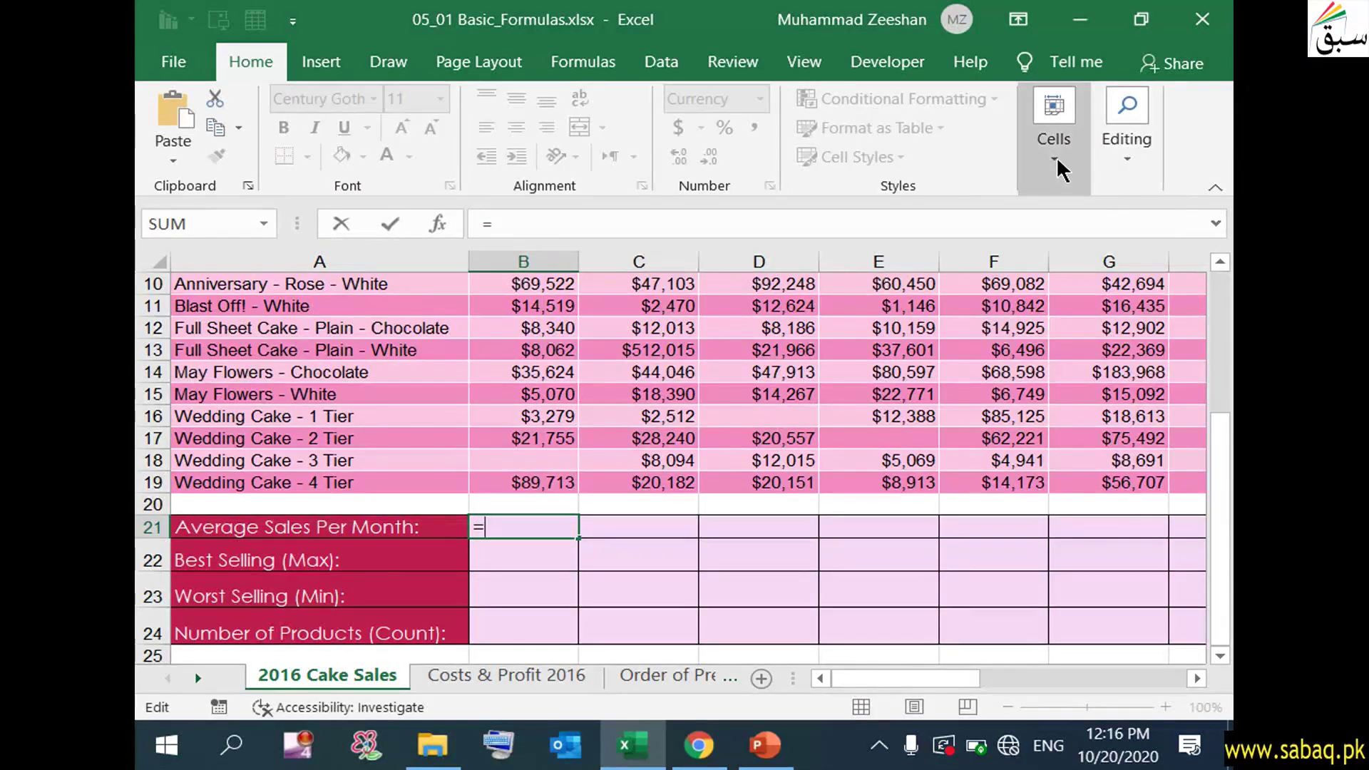
pyautogui.click(1130, 161)
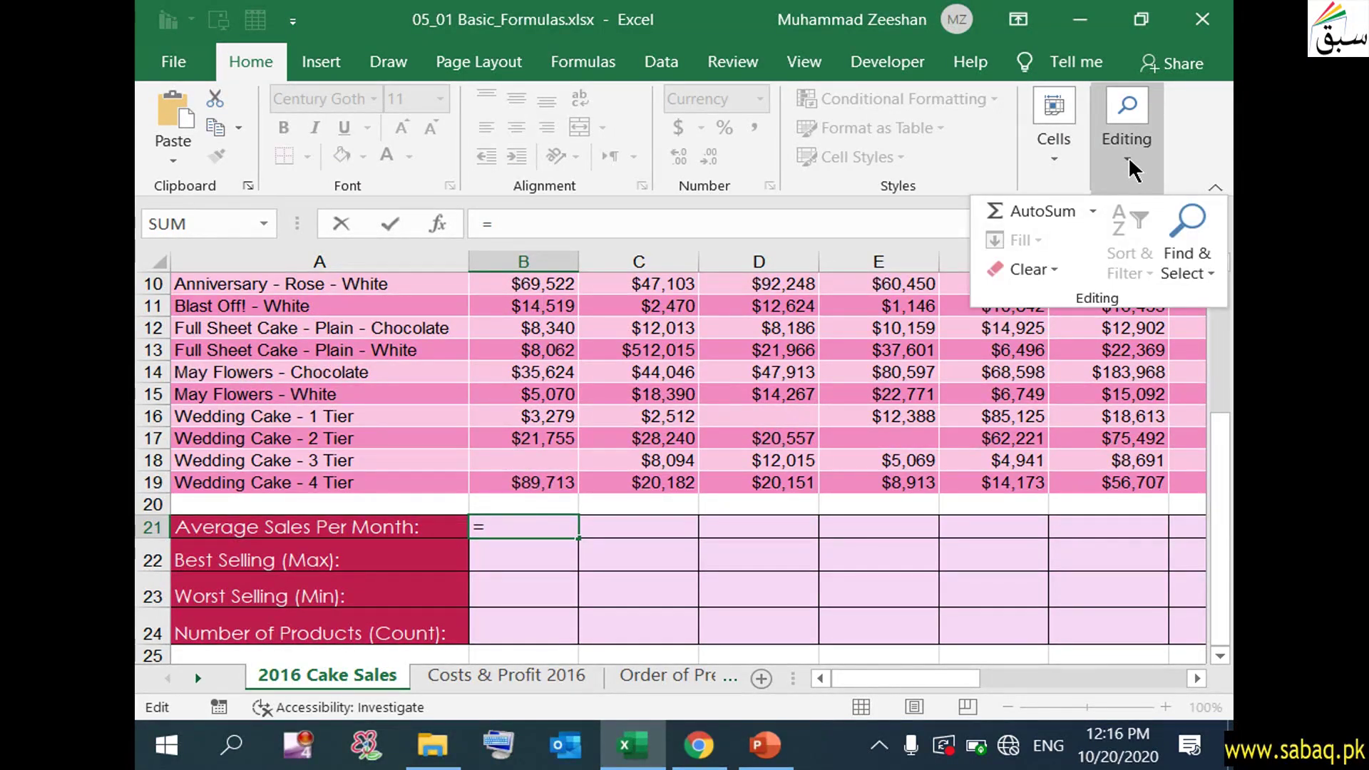
pyautogui.click(1134, 170)
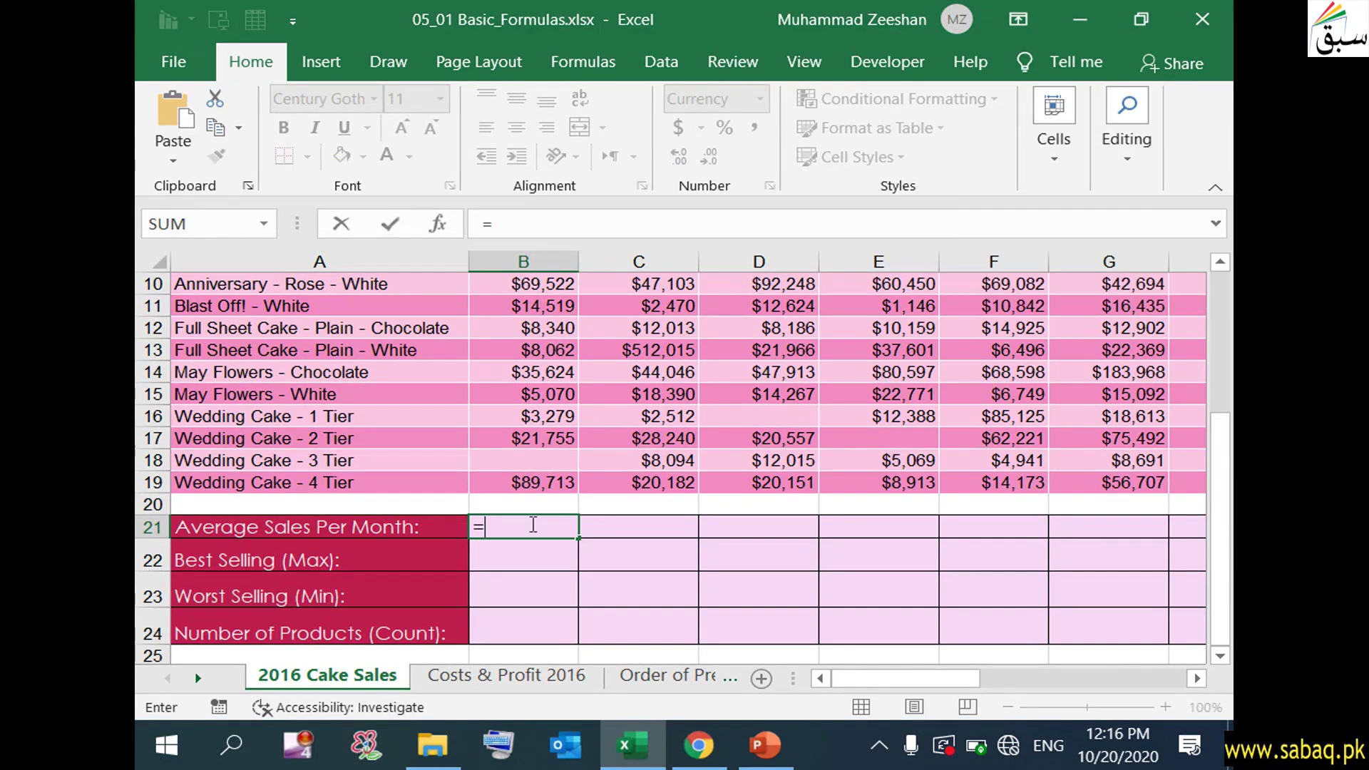
pyautogui.click(1143, 156)
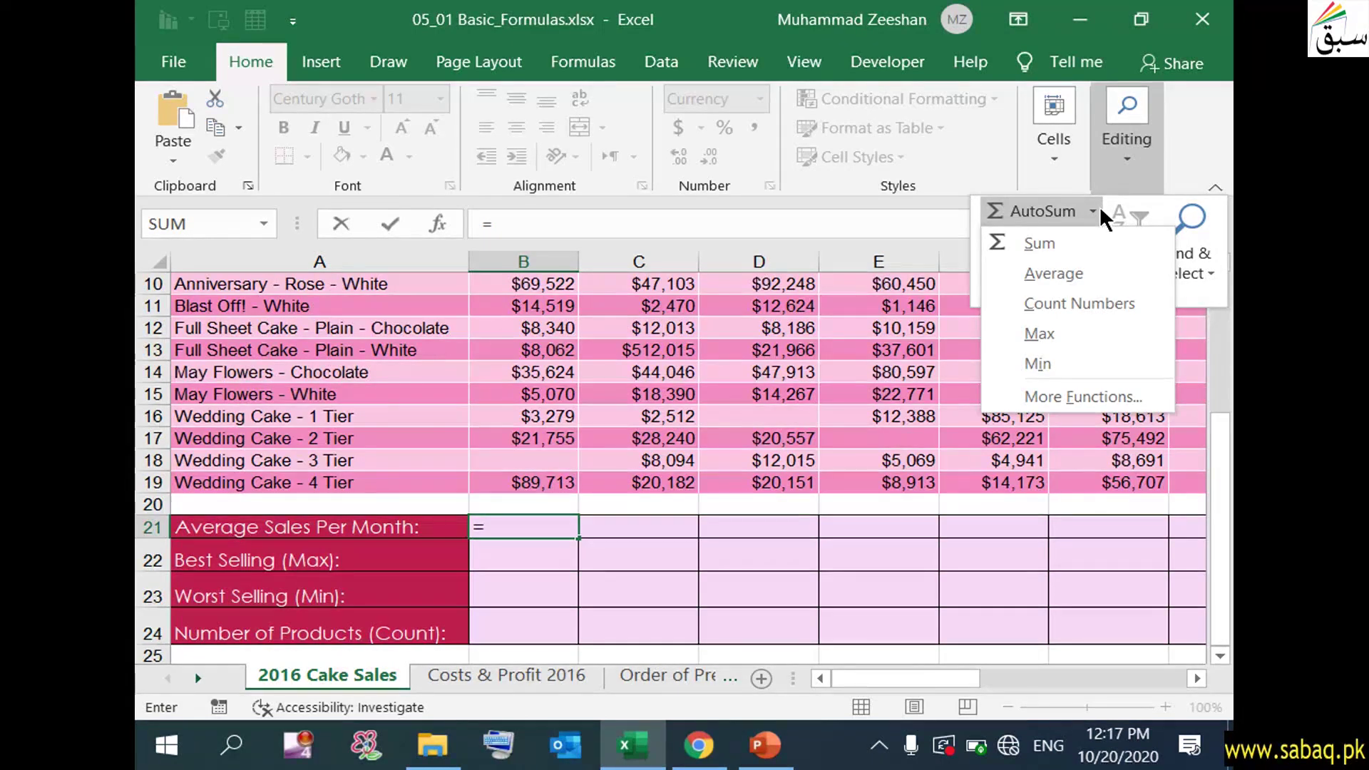
pyautogui.click(496, 524)
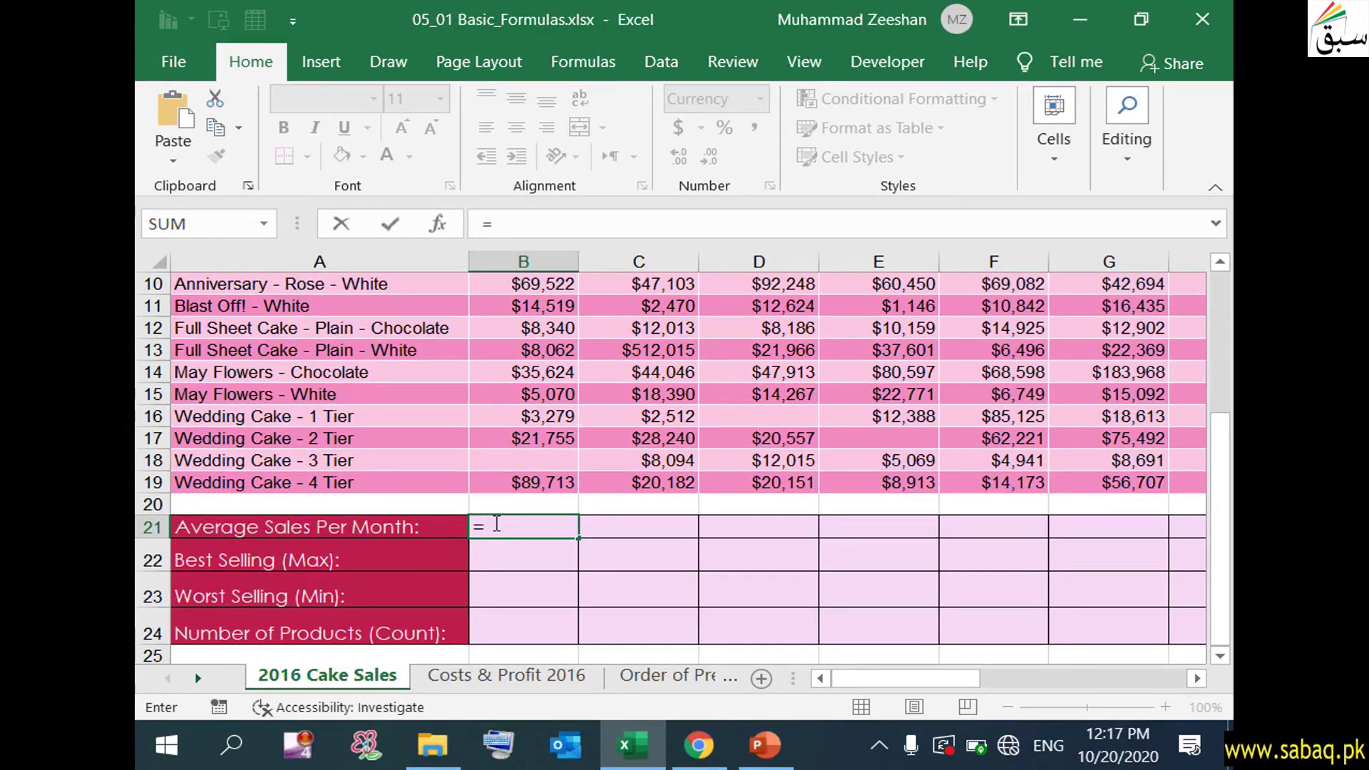
pyautogui.press('Escape')
pyautogui.click(498, 569)
# Calculate January's Average Sales Per Month in B21 with the AutoSum Average function over the table's January data, Production_2016[January].
pyautogui.click(523, 525)
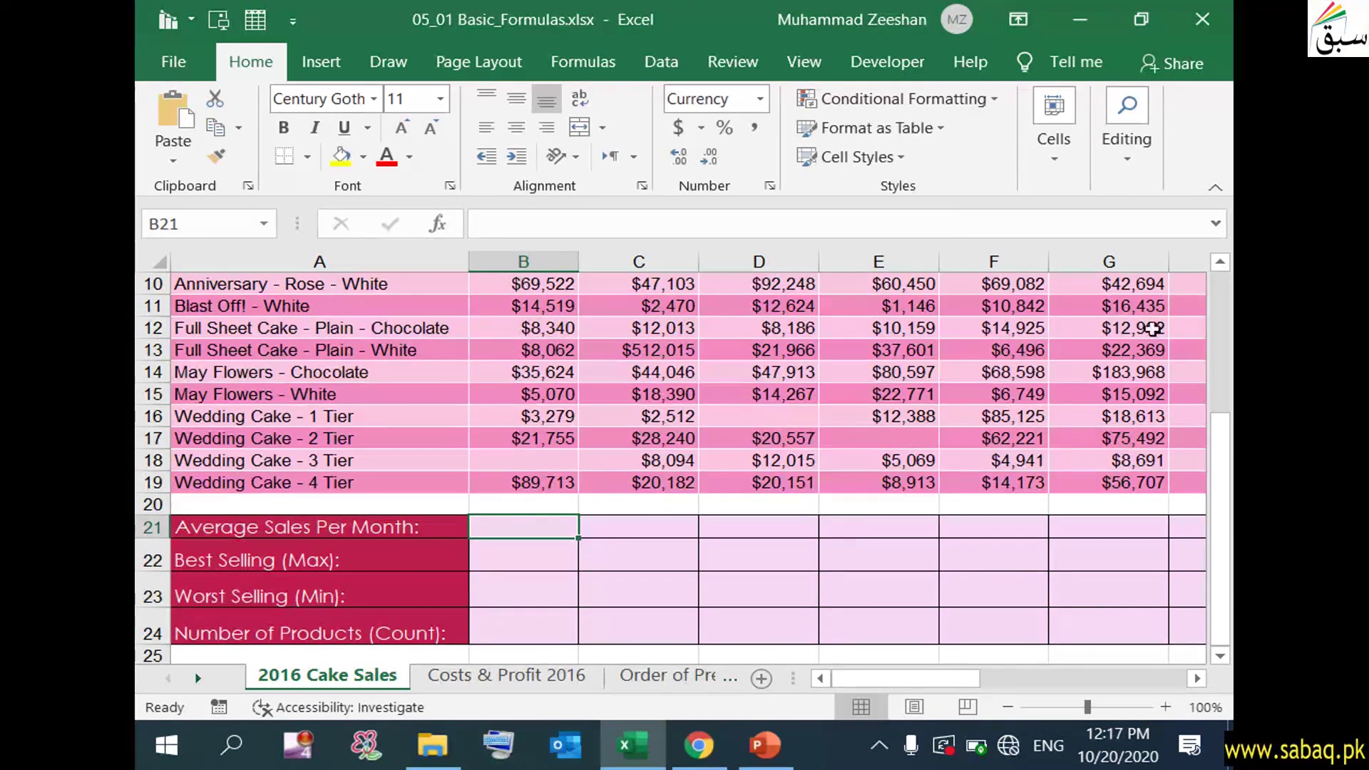
pyautogui.click(1138, 160)
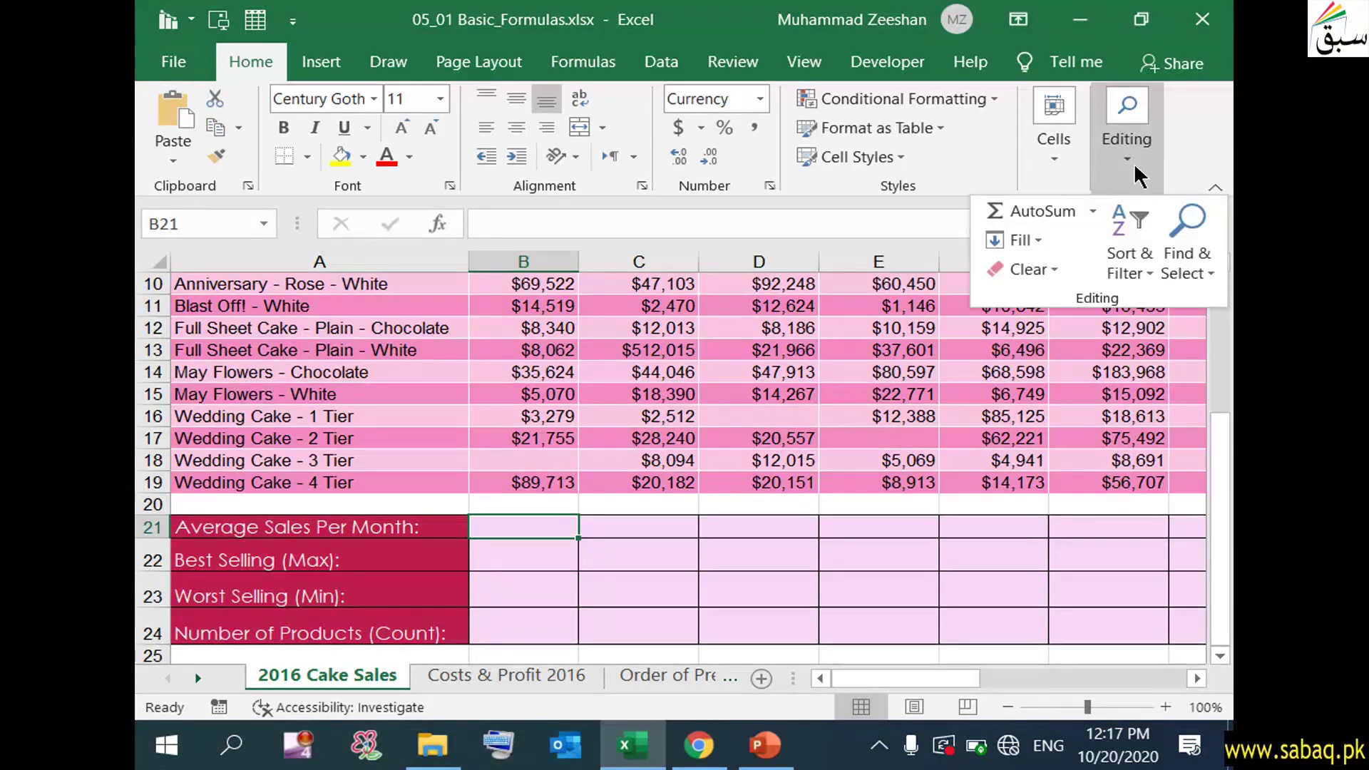
pyautogui.click(1093, 211)
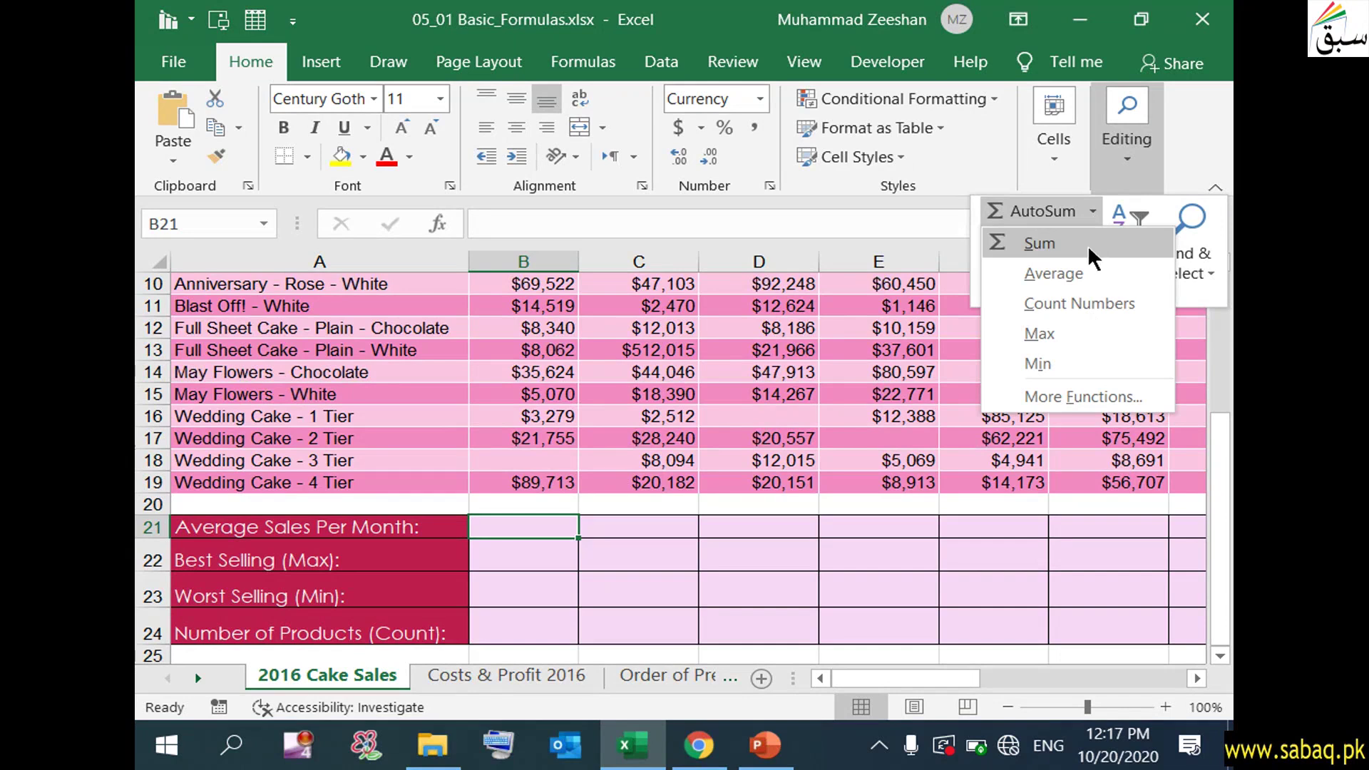
pyautogui.click(1054, 274)
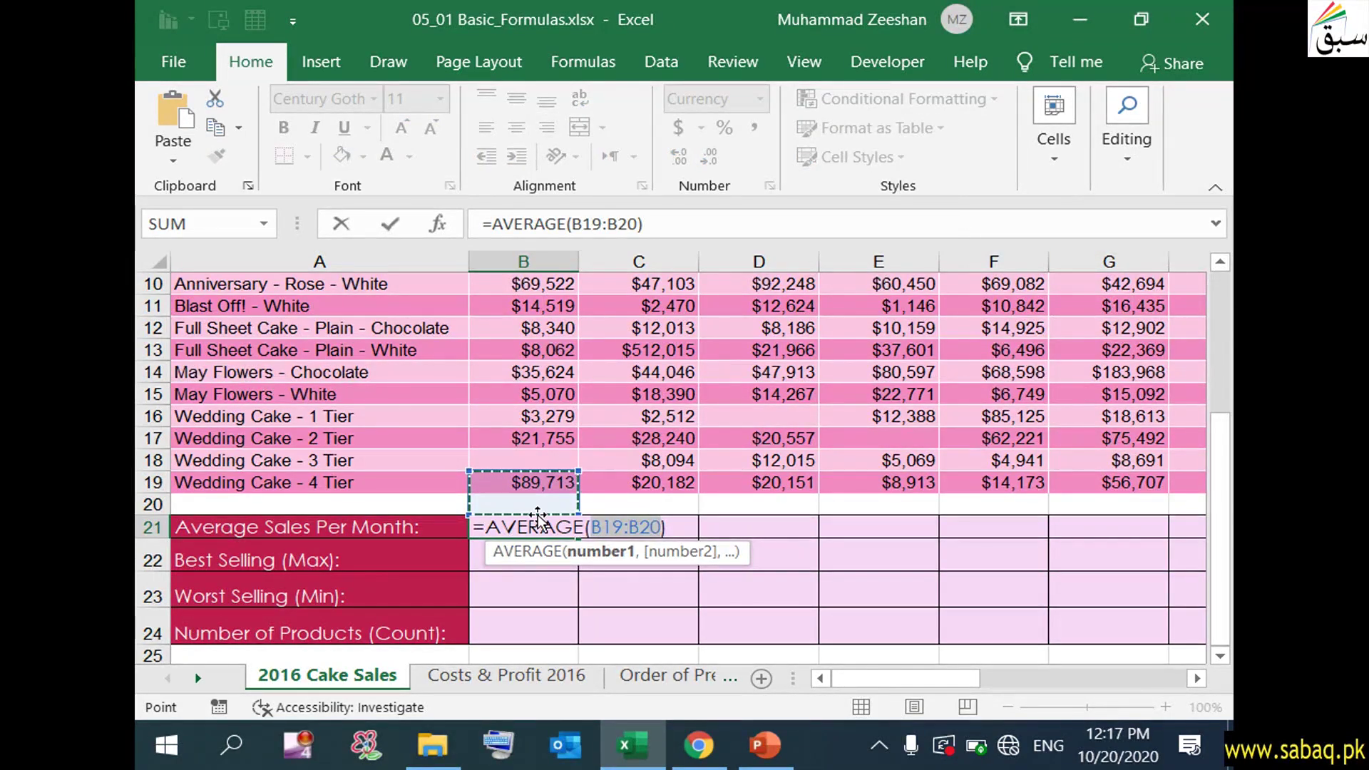
pyautogui.scroll(3, 542, 515)
pyautogui.scroll(-3, 542, 515)
pyautogui.scroll(3, 546, 492)
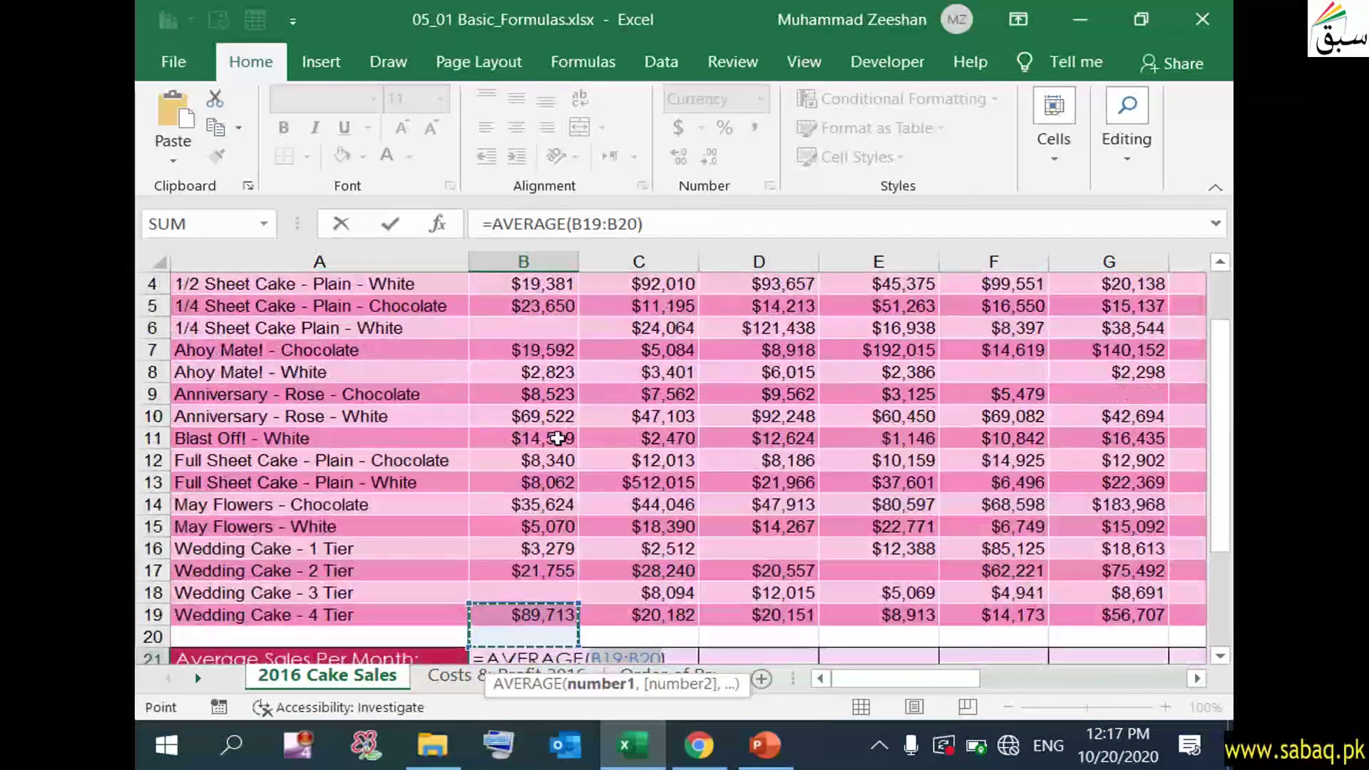
pyautogui.moveTo(555, 432); pyautogui.dragTo(542, 529)
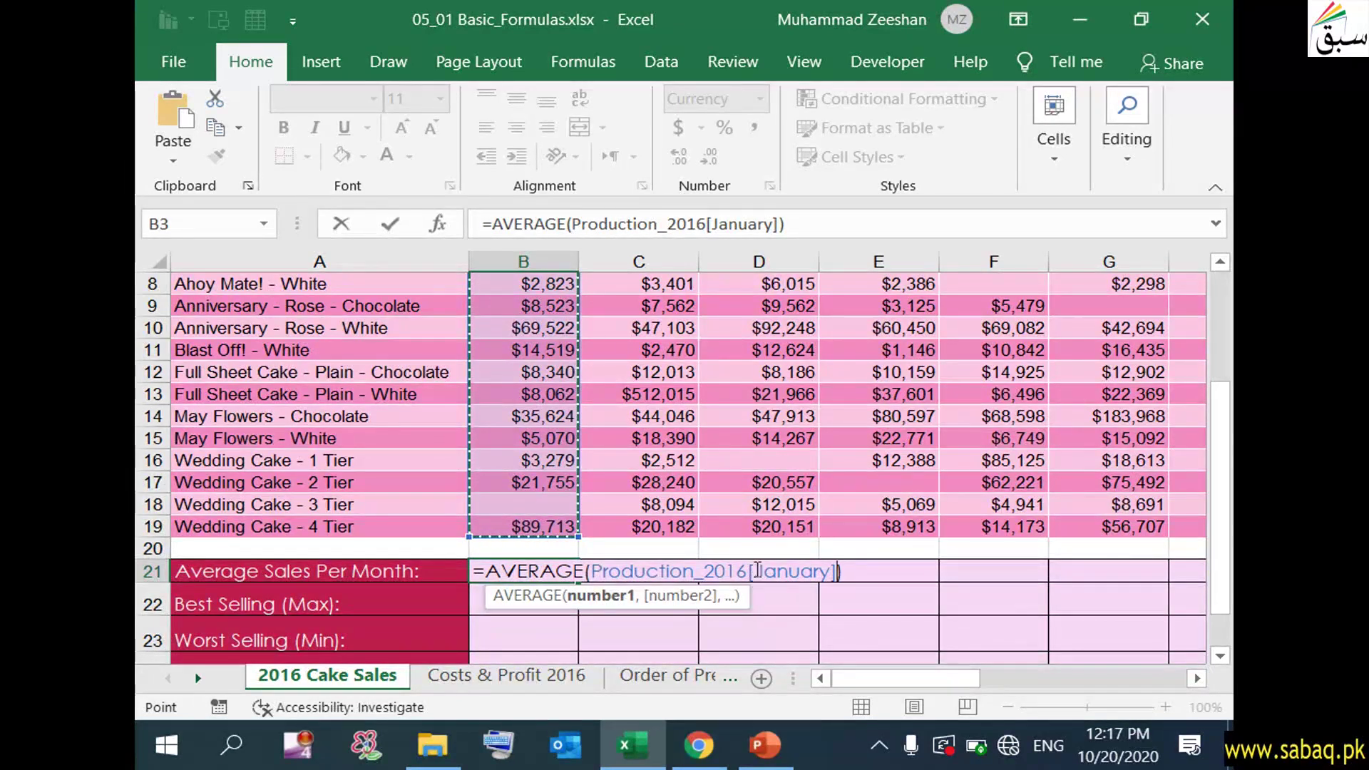
pyautogui.click(858, 572)
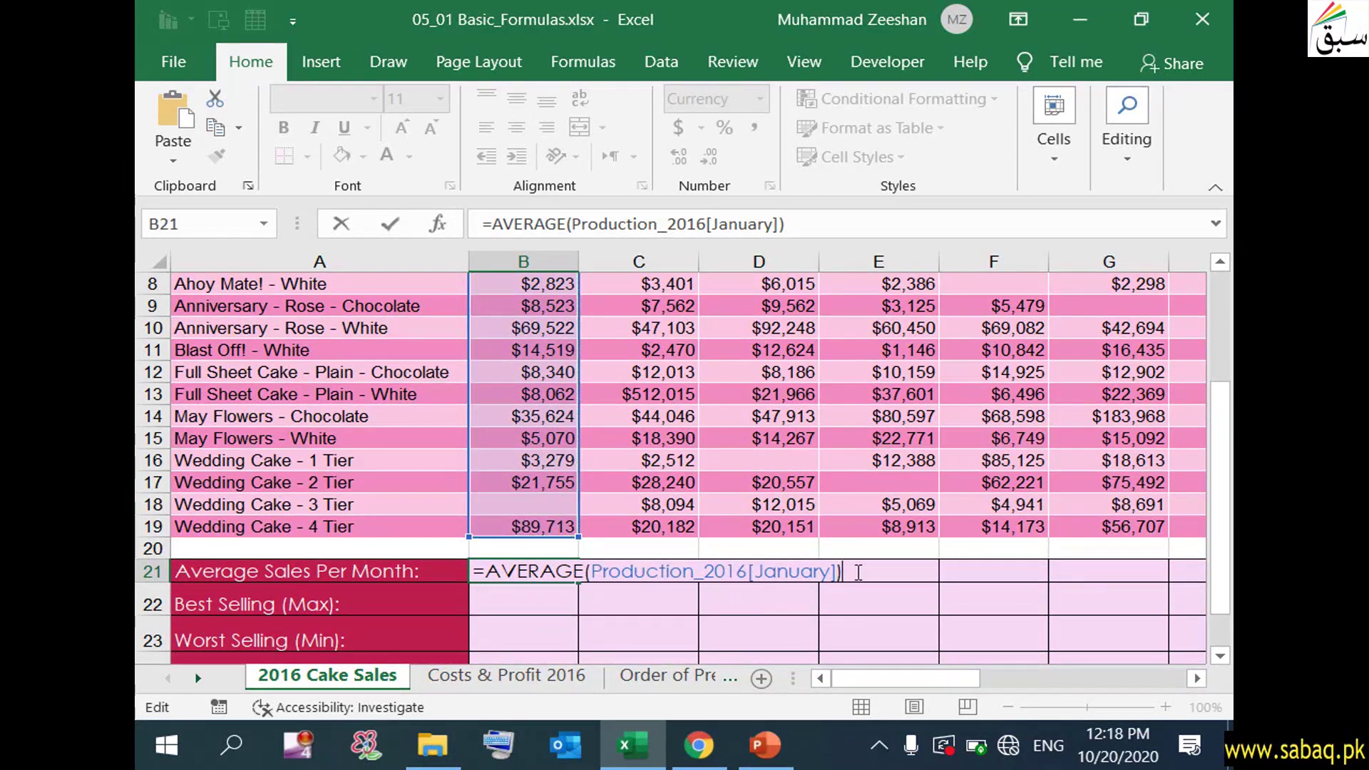
pyautogui.press('Return')
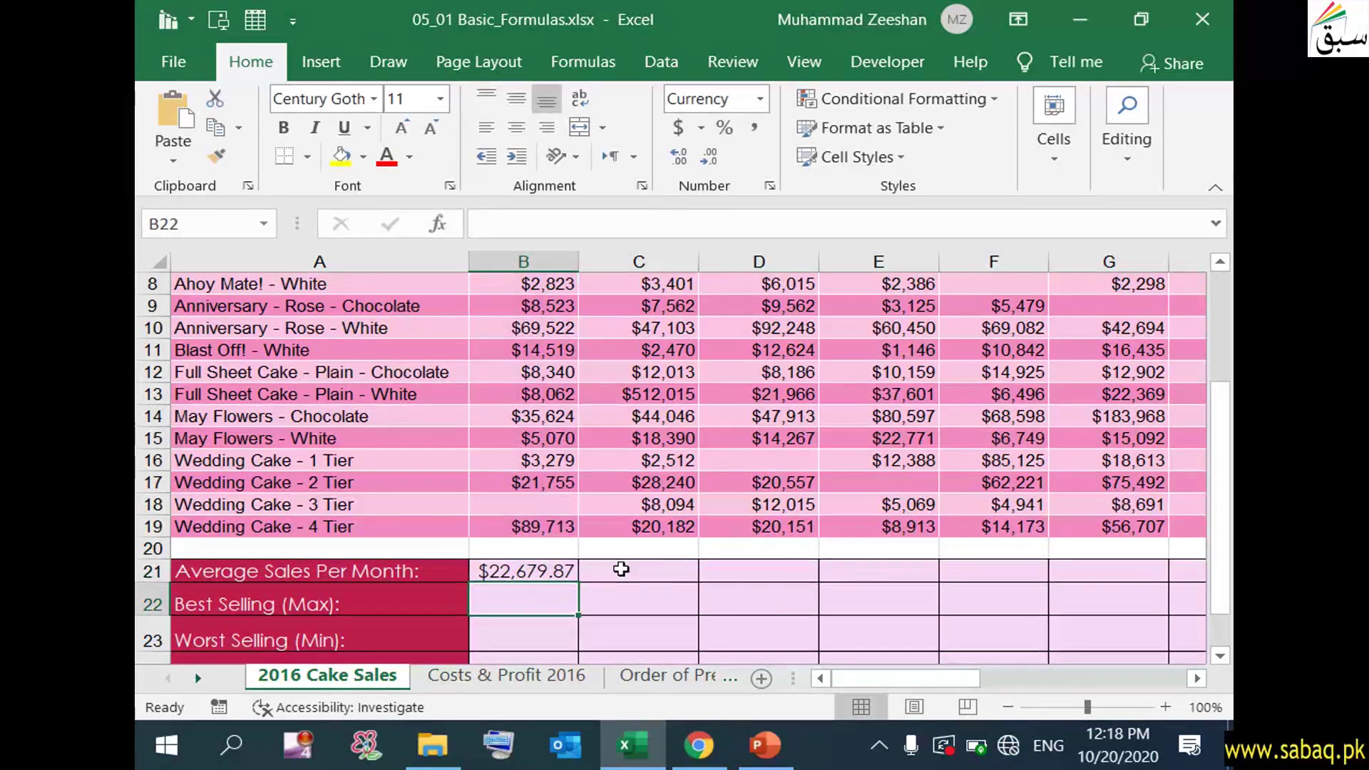
# Examine the January sales values from the first to the last product and the summary rows below them.
pyautogui.scroll(3, 524, 598)
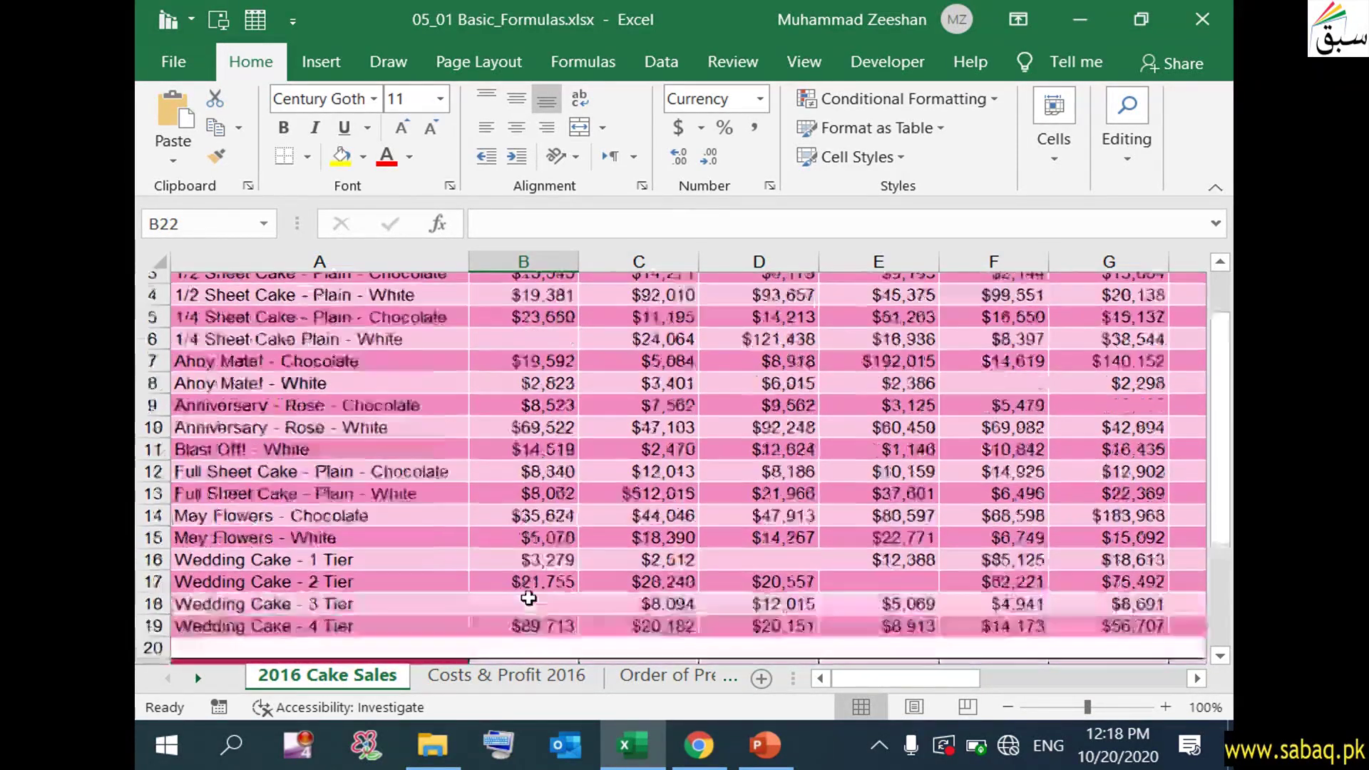
pyautogui.scroll(-4, 550, 333)
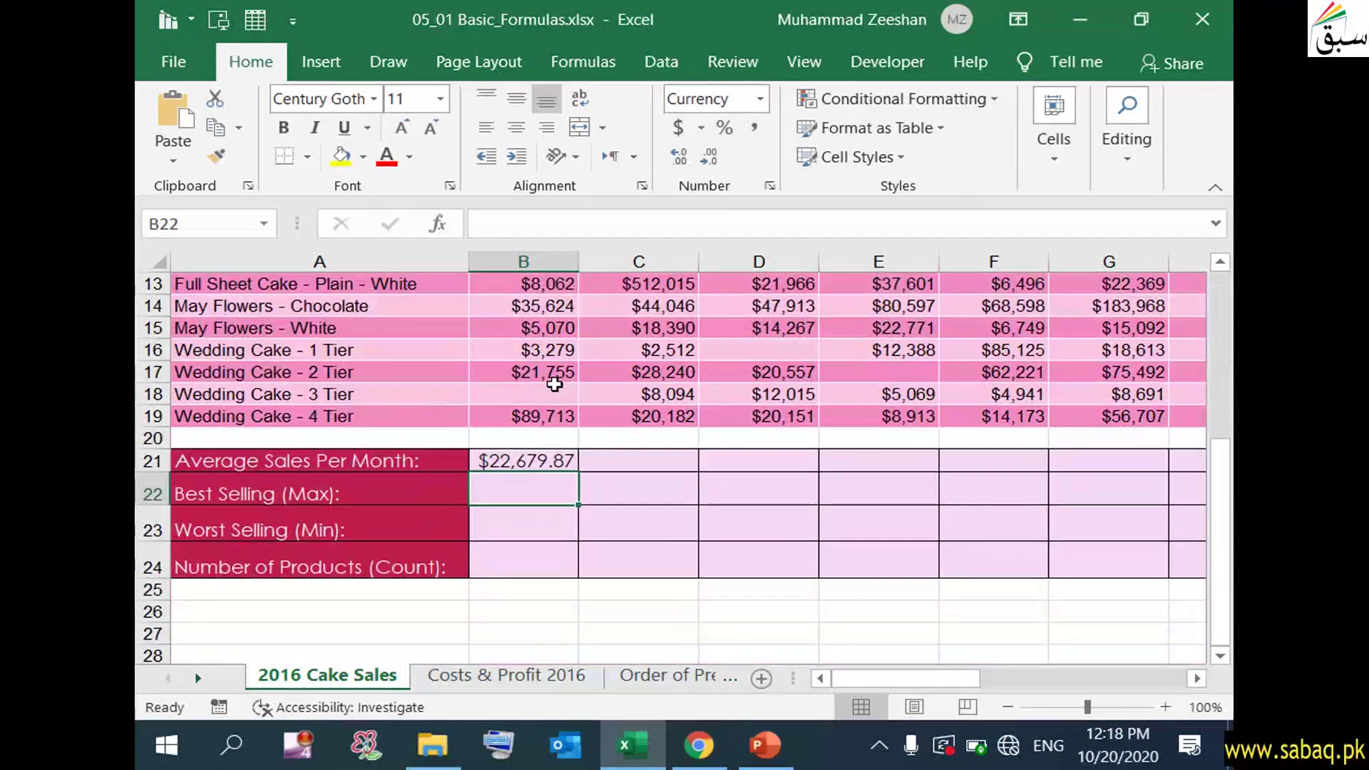
pyautogui.scroll(4, 529, 477)
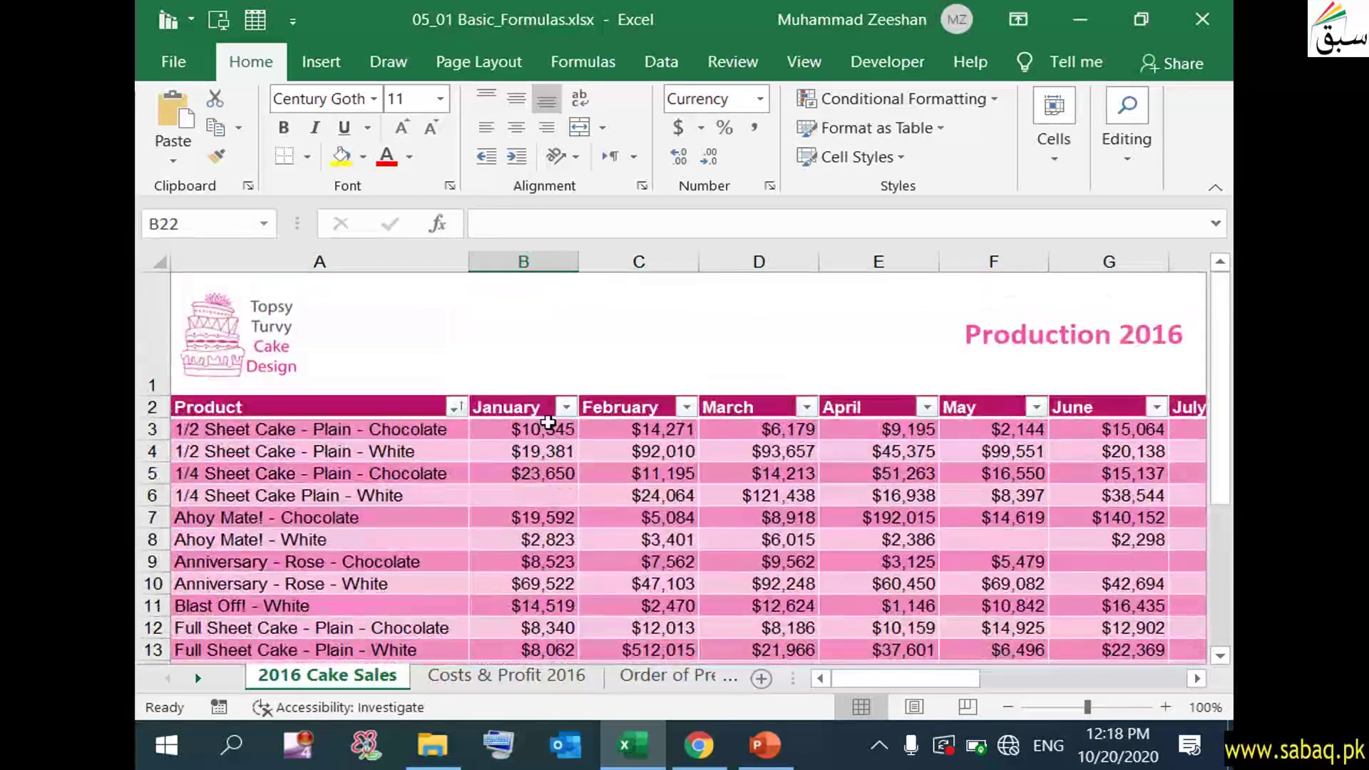
pyautogui.scroll(-3, 547, 422)
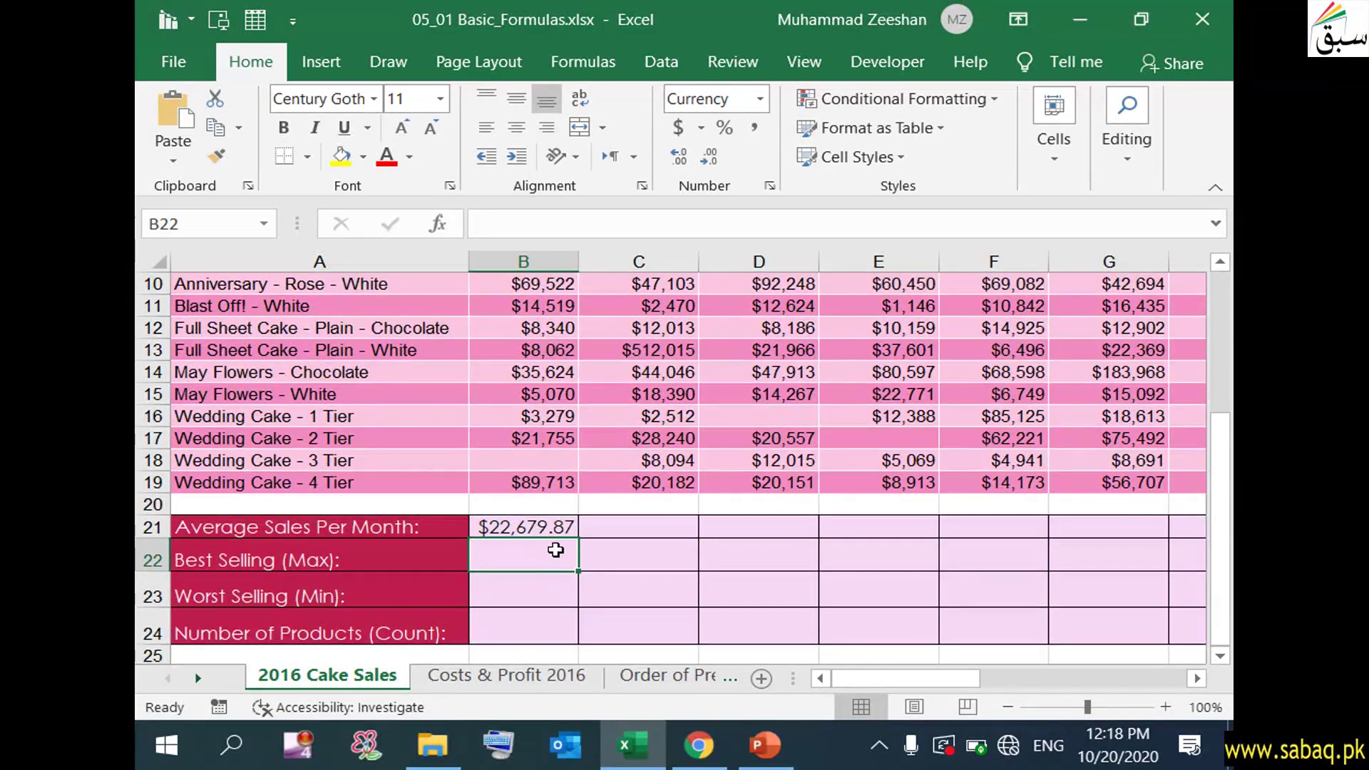
pyautogui.scroll(3, 569, 520)
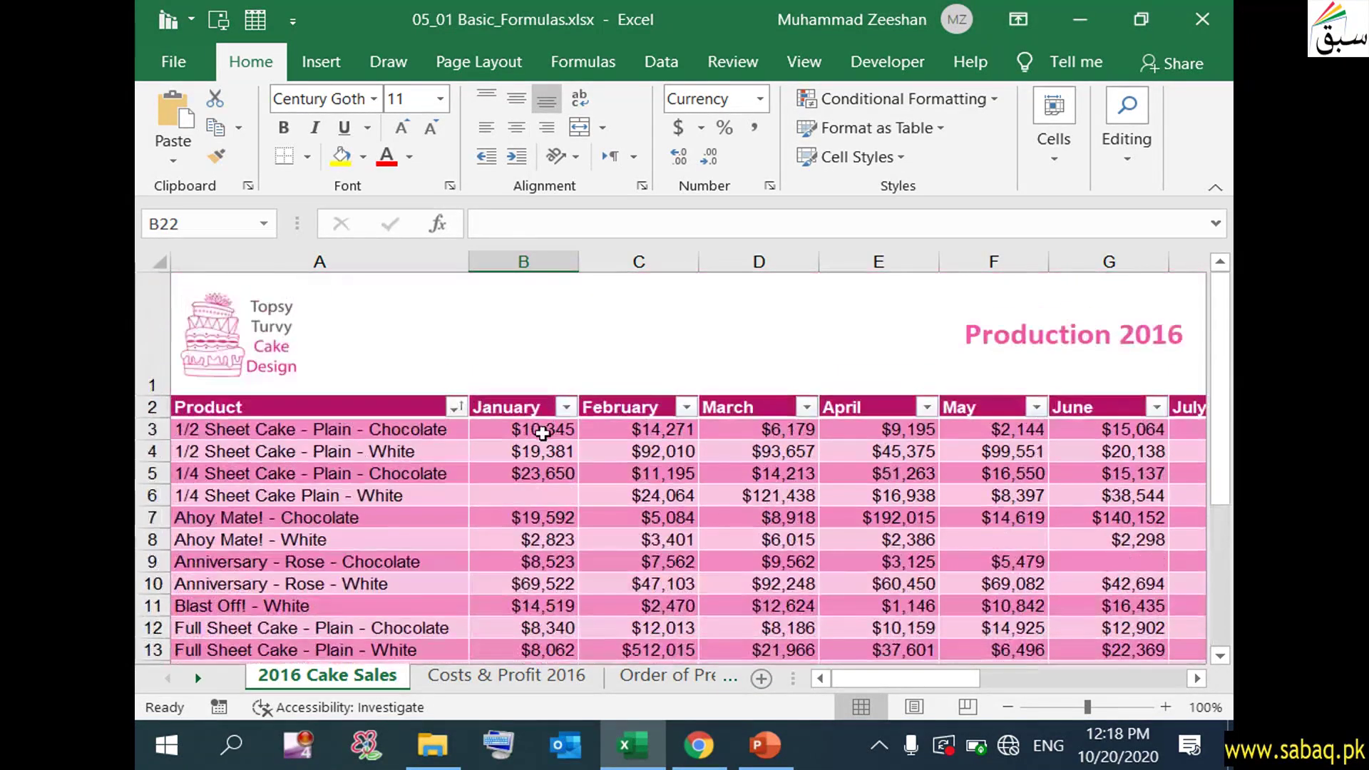
pyautogui.click(542, 433)
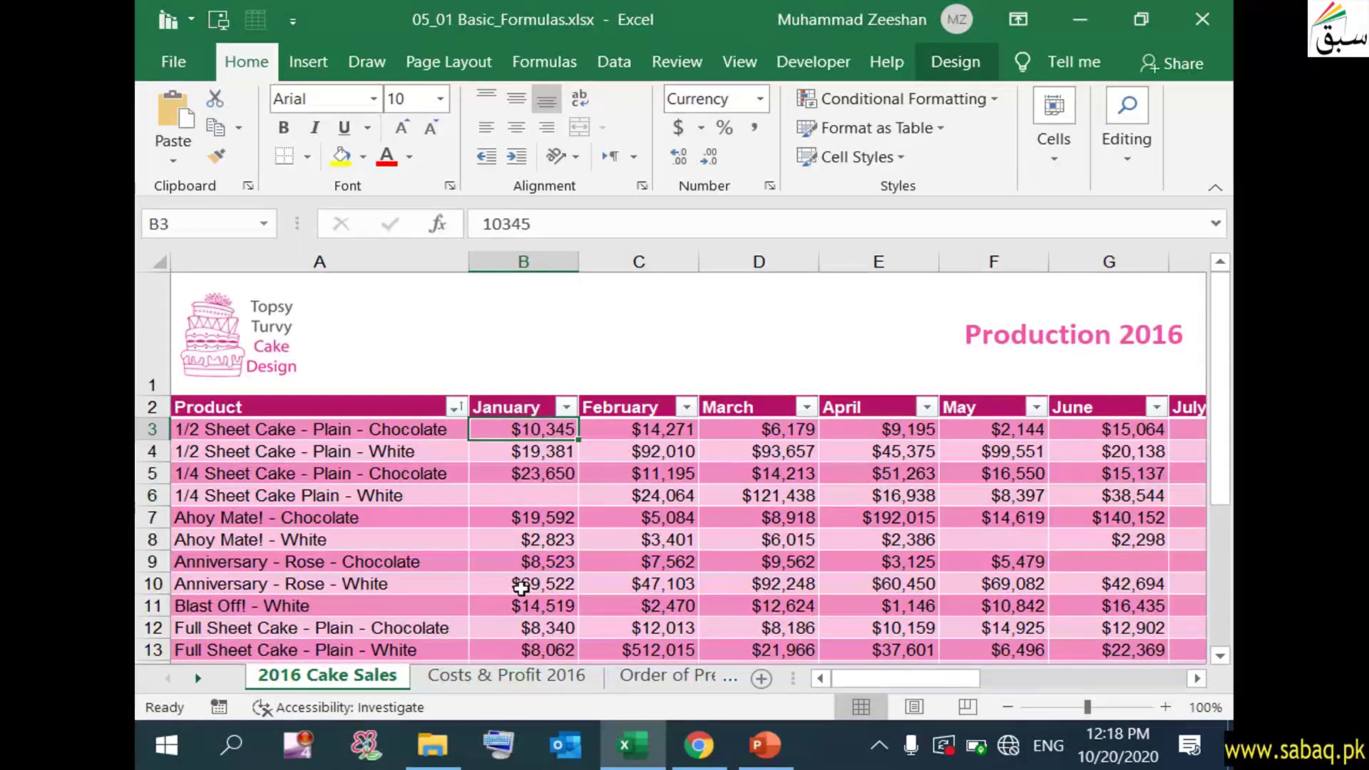
pyautogui.scroll(-1, 521, 578)
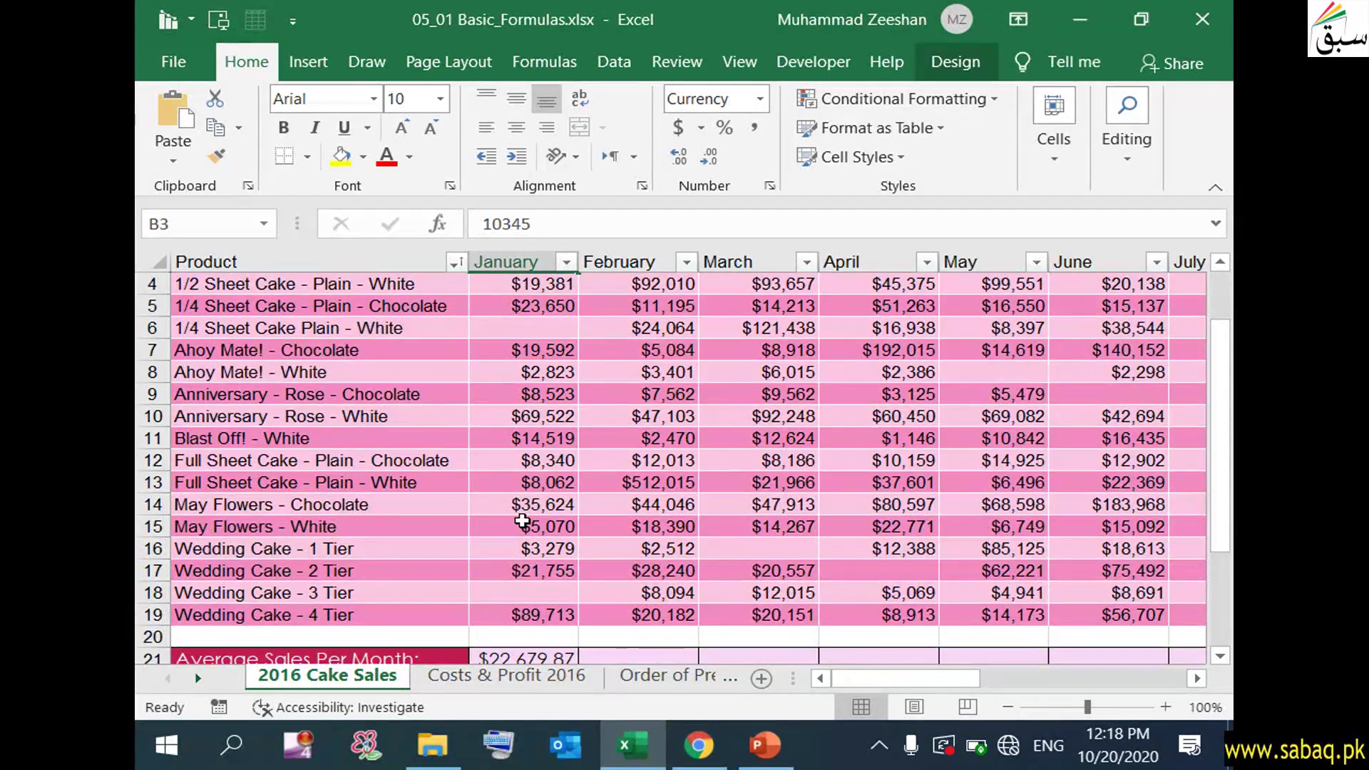
pyautogui.scroll(-2, 522, 521)
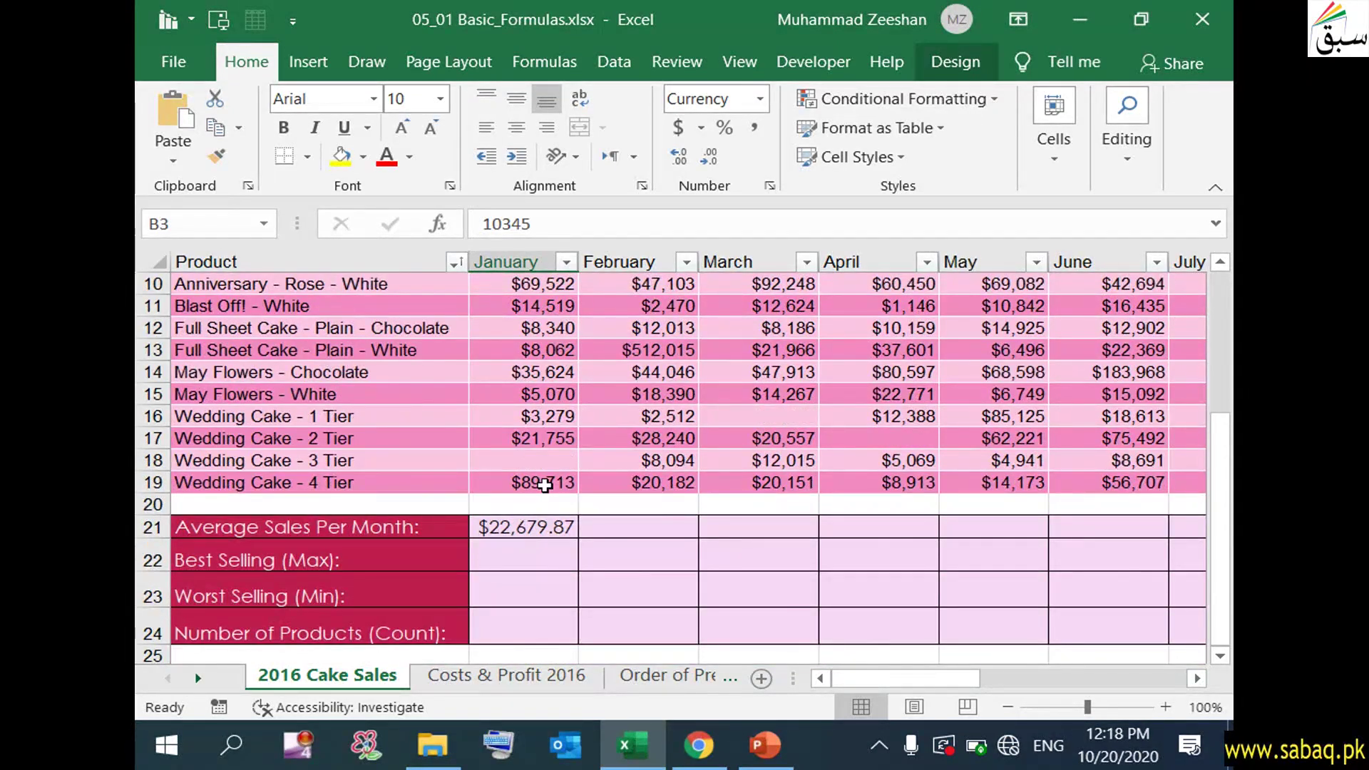
pyautogui.scroll(2, 544, 485)
pyautogui.scroll(-1, 540, 507)
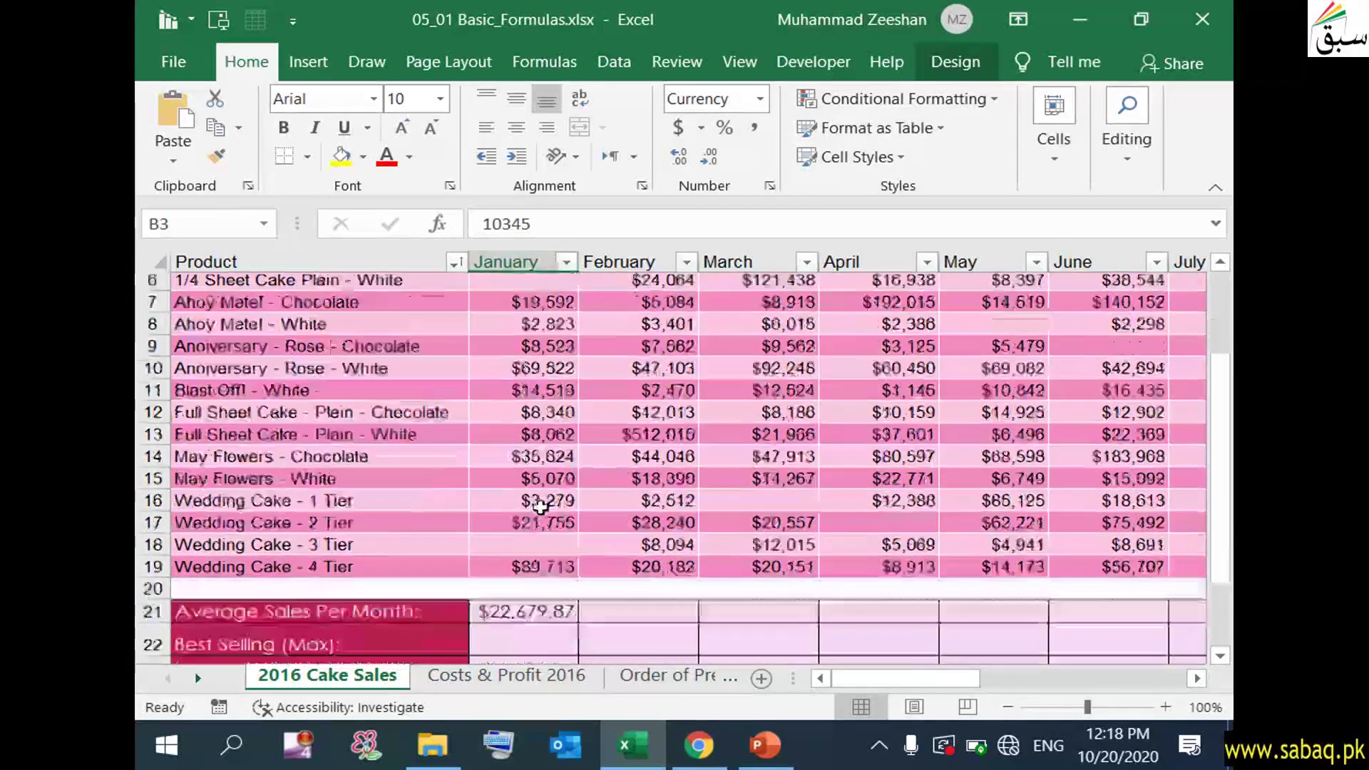
pyautogui.scroll(-2, 540, 506)
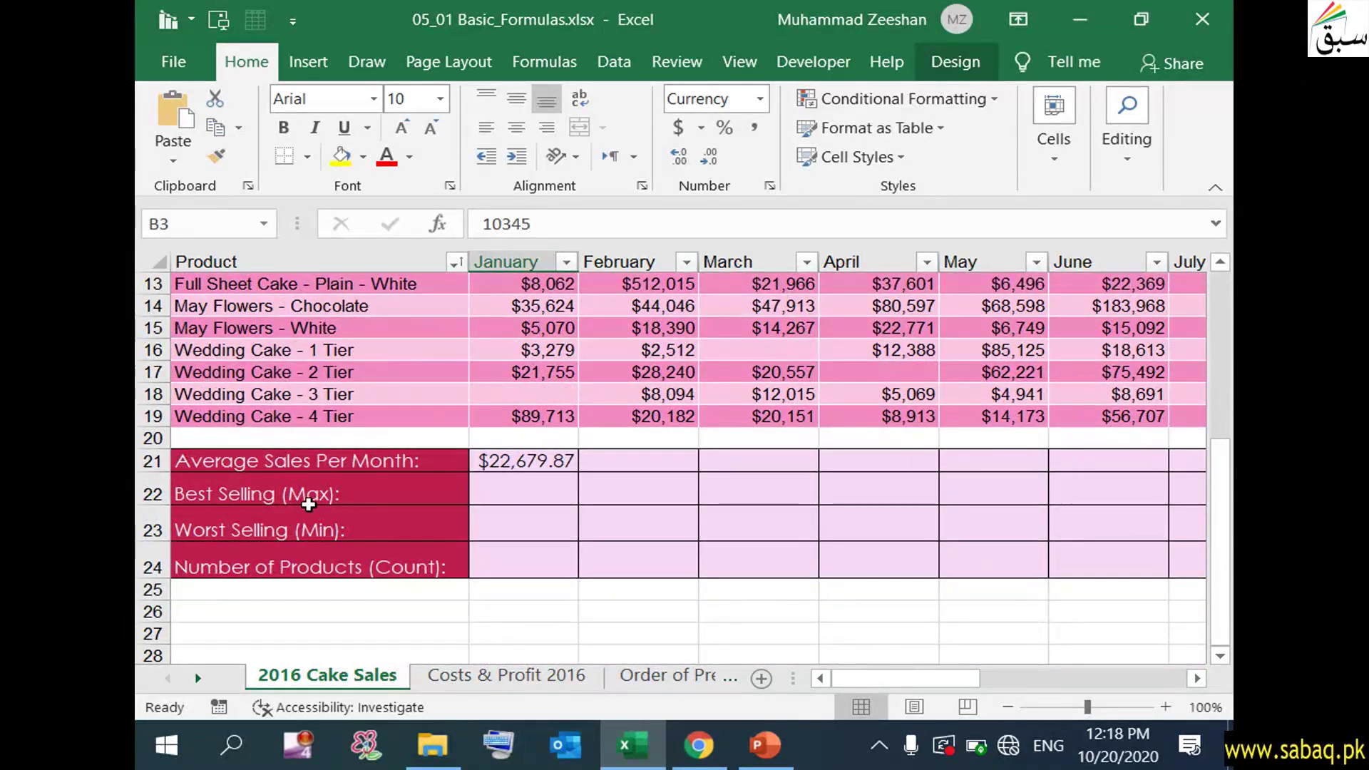
# Calculate January's Best Selling value in B22 with the AutoSum Max function over Production_2016[January], and check it against the January sales.
pyautogui.doubleClick(515, 486)
pyautogui.press('Return')
pyautogui.click(515, 485)
pyautogui.click(1121, 156)
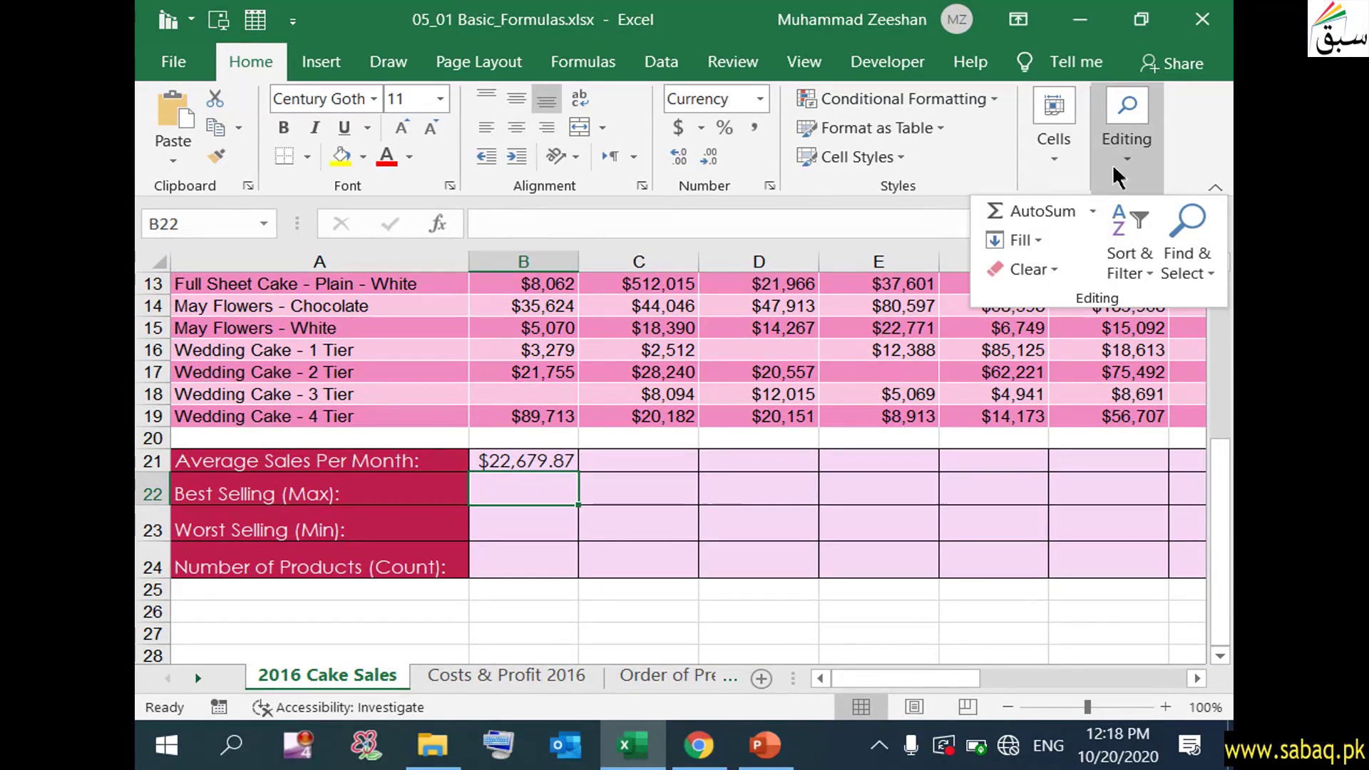
pyautogui.click(1092, 212)
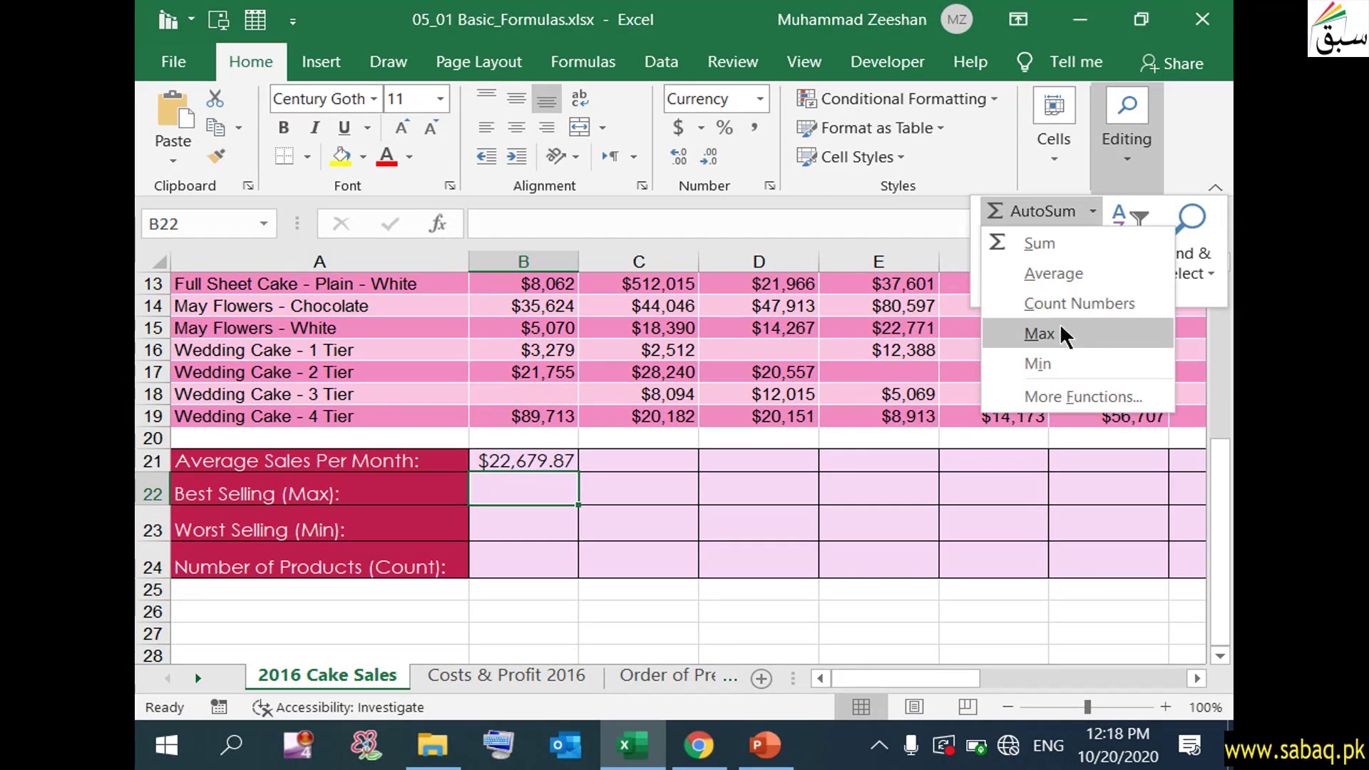
pyautogui.click(1040, 334)
pyautogui.scroll(5, 551, 356)
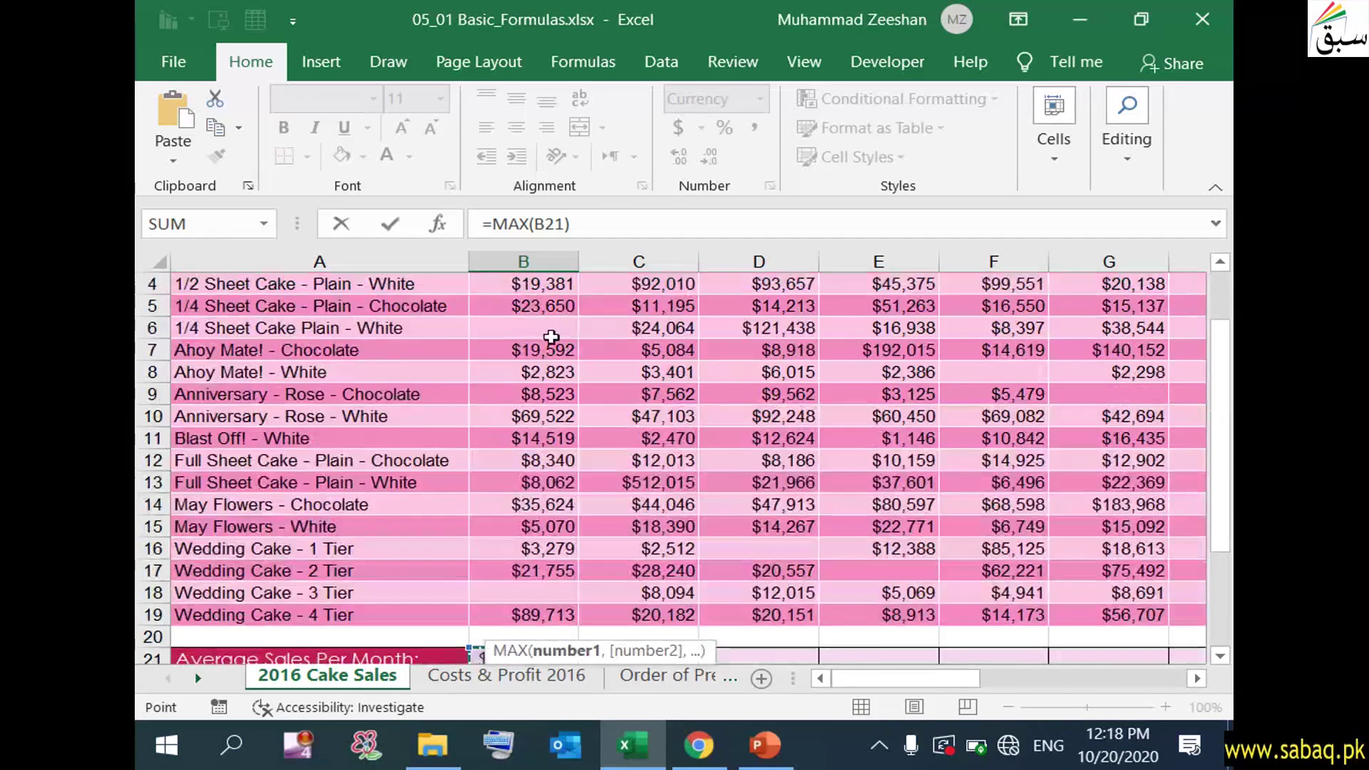
pyautogui.moveTo(556, 425); pyautogui.dragTo(543, 619)
pyautogui.scroll(1, 606, 552)
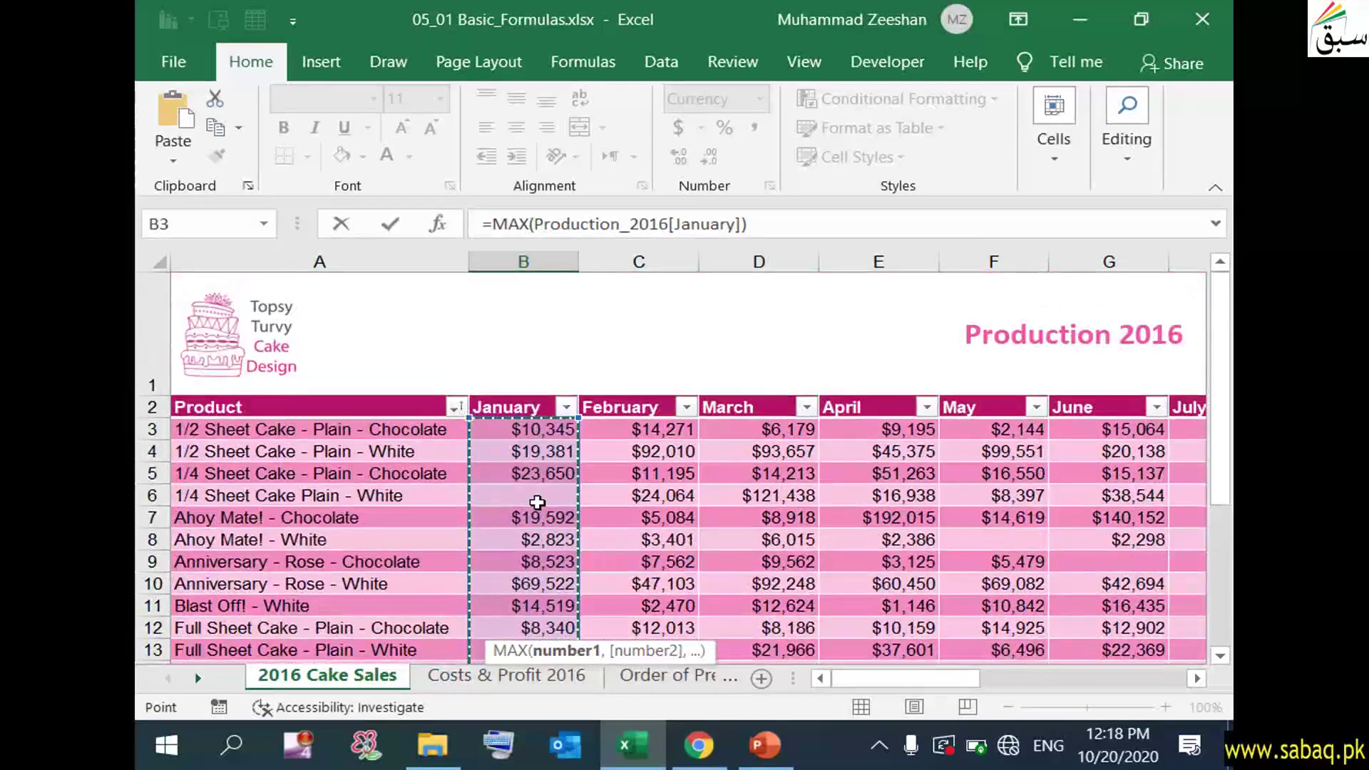
pyautogui.scroll(-3, 537, 503)
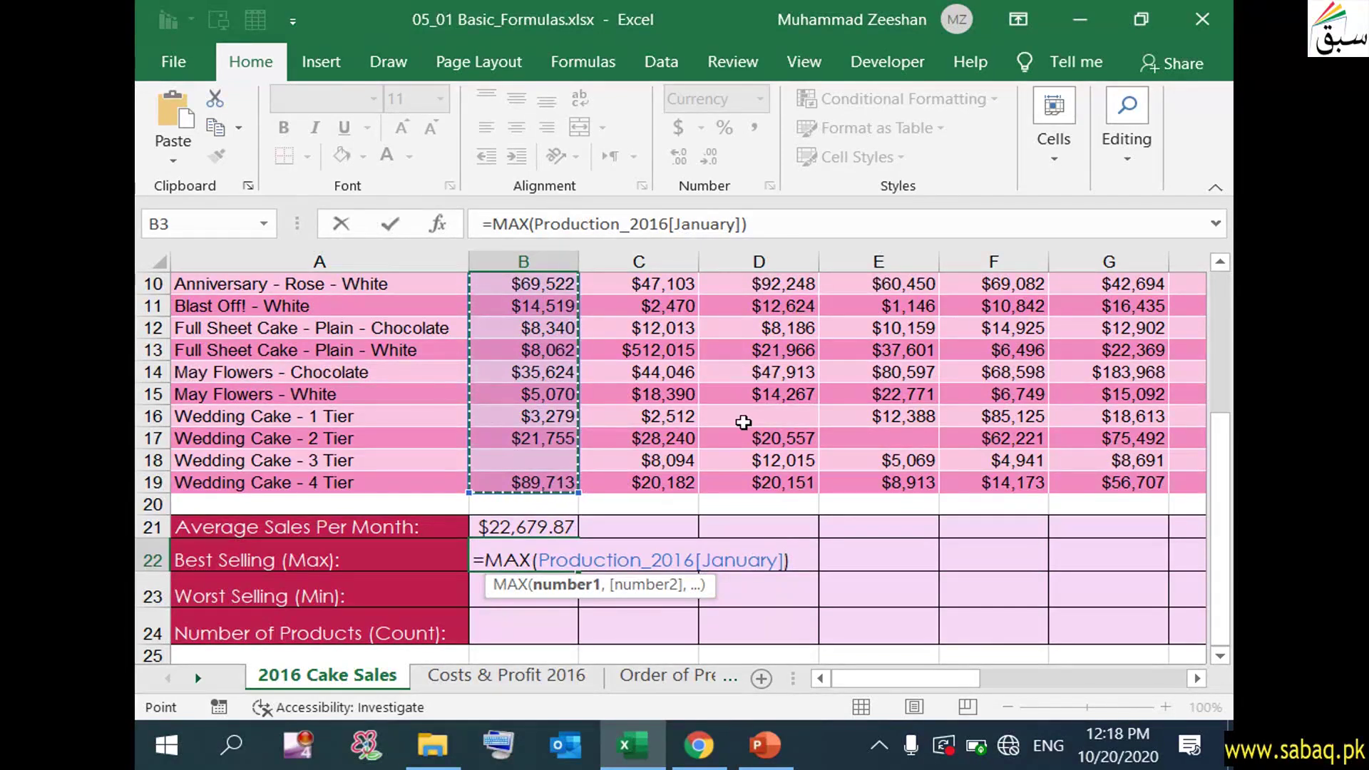
pyautogui.press('Return')
pyautogui.scroll(3, 650, 443)
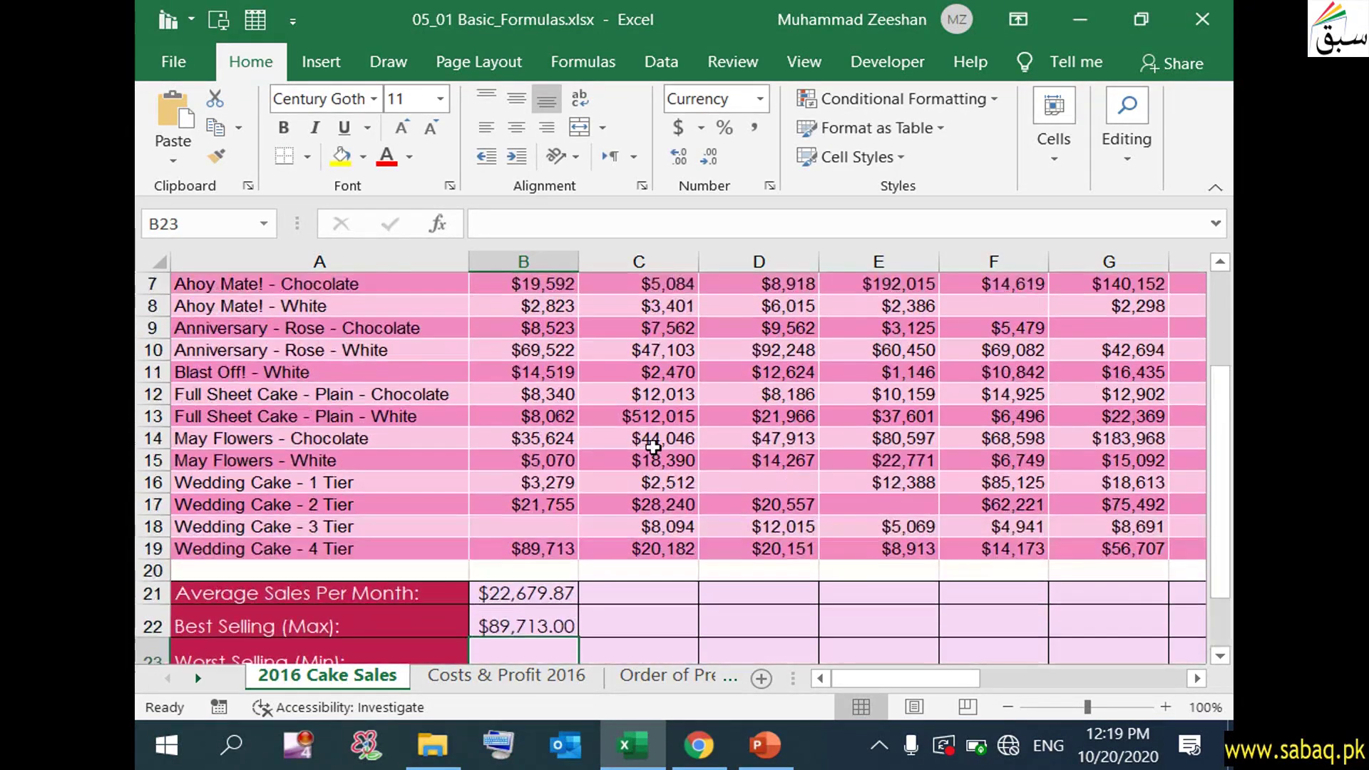
pyautogui.scroll(-3, 611, 447)
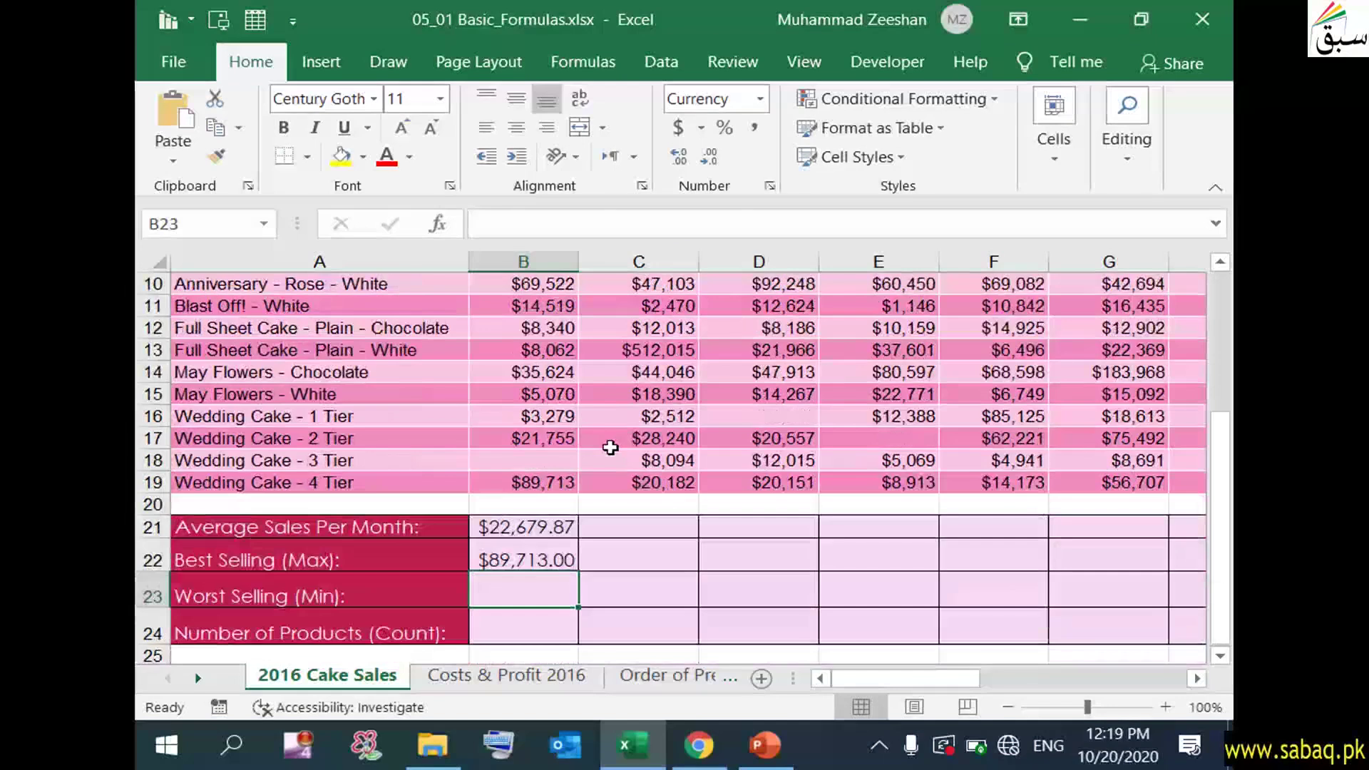
pyautogui.click(544, 562)
pyautogui.scroll(2, 535, 428)
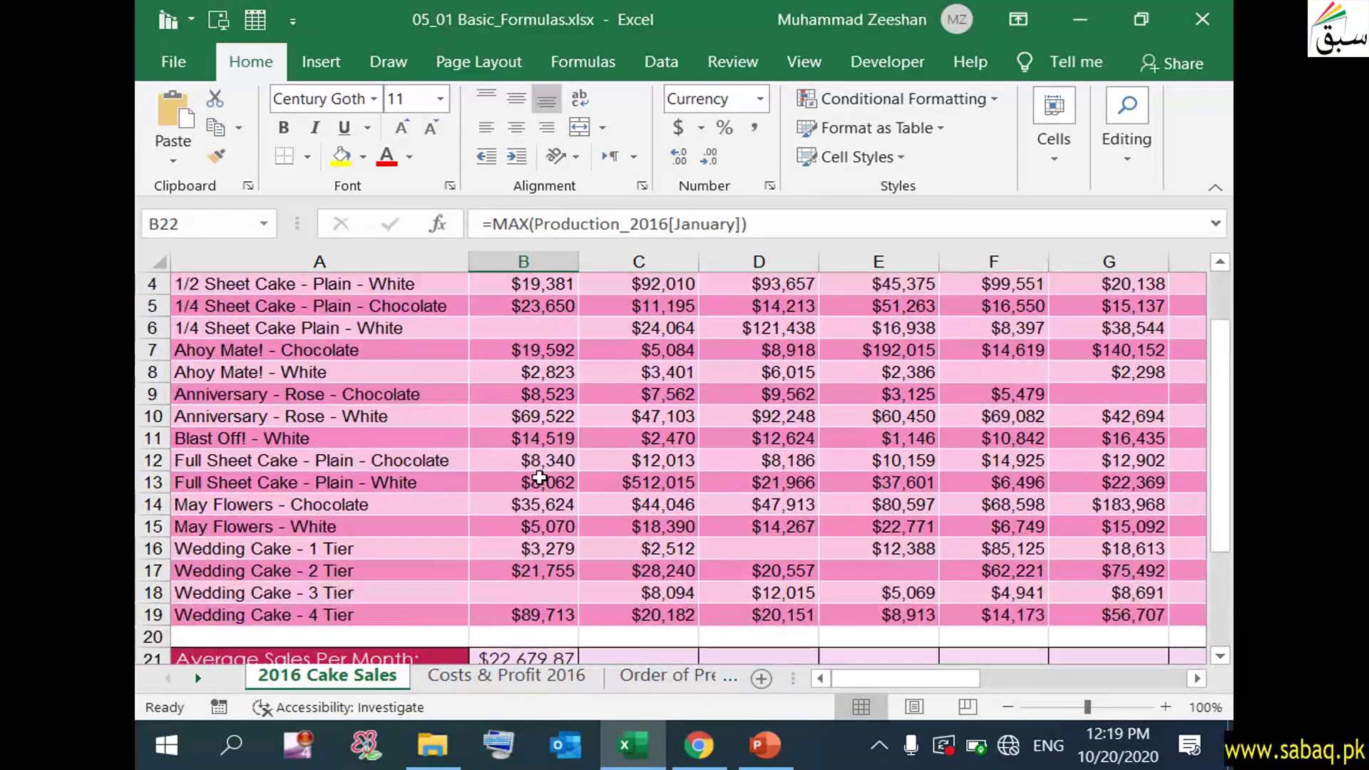
pyautogui.scroll(-3, 535, 474)
# Calculate January's Worst Selling value in B23 with the AutoSum Min function over the table's January data, Production_2016[January].
pyautogui.click(544, 584)
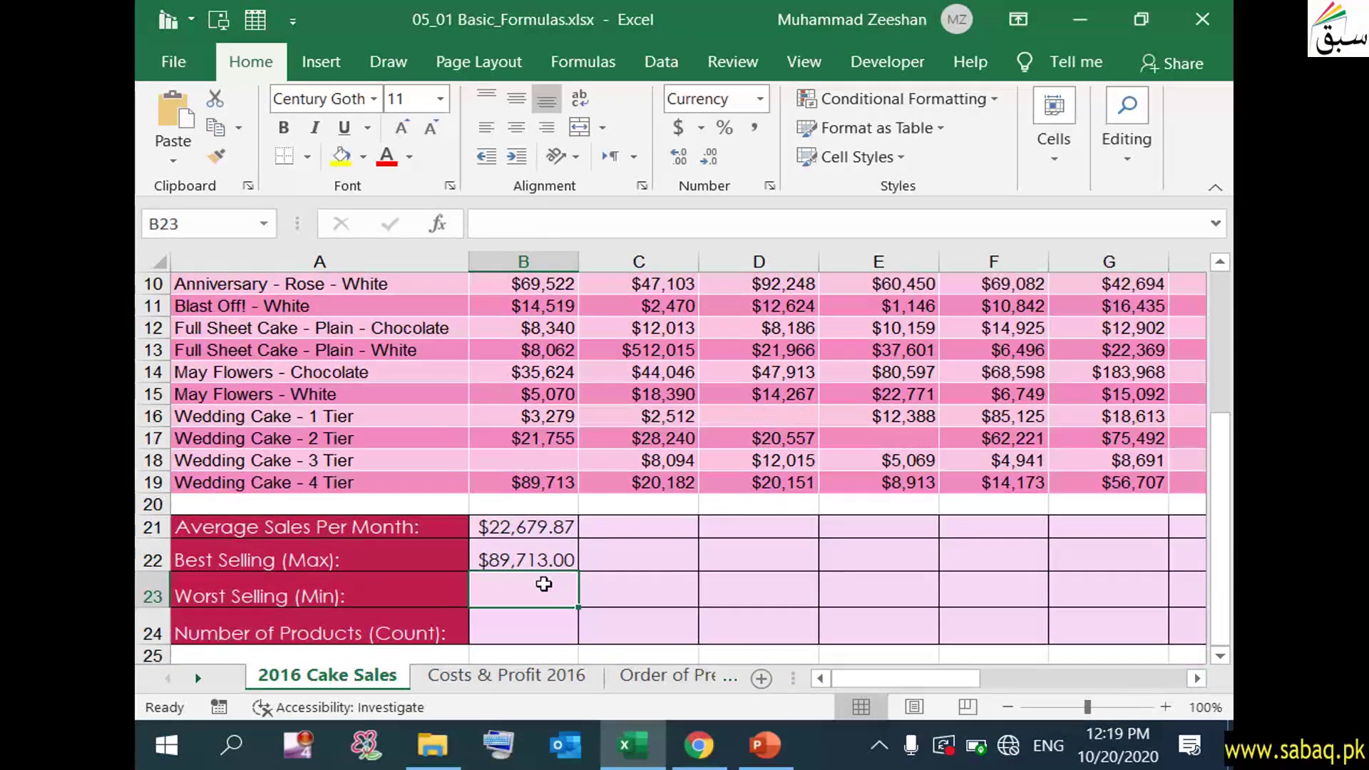
pyautogui.click(1135, 156)
pyautogui.click(1092, 208)
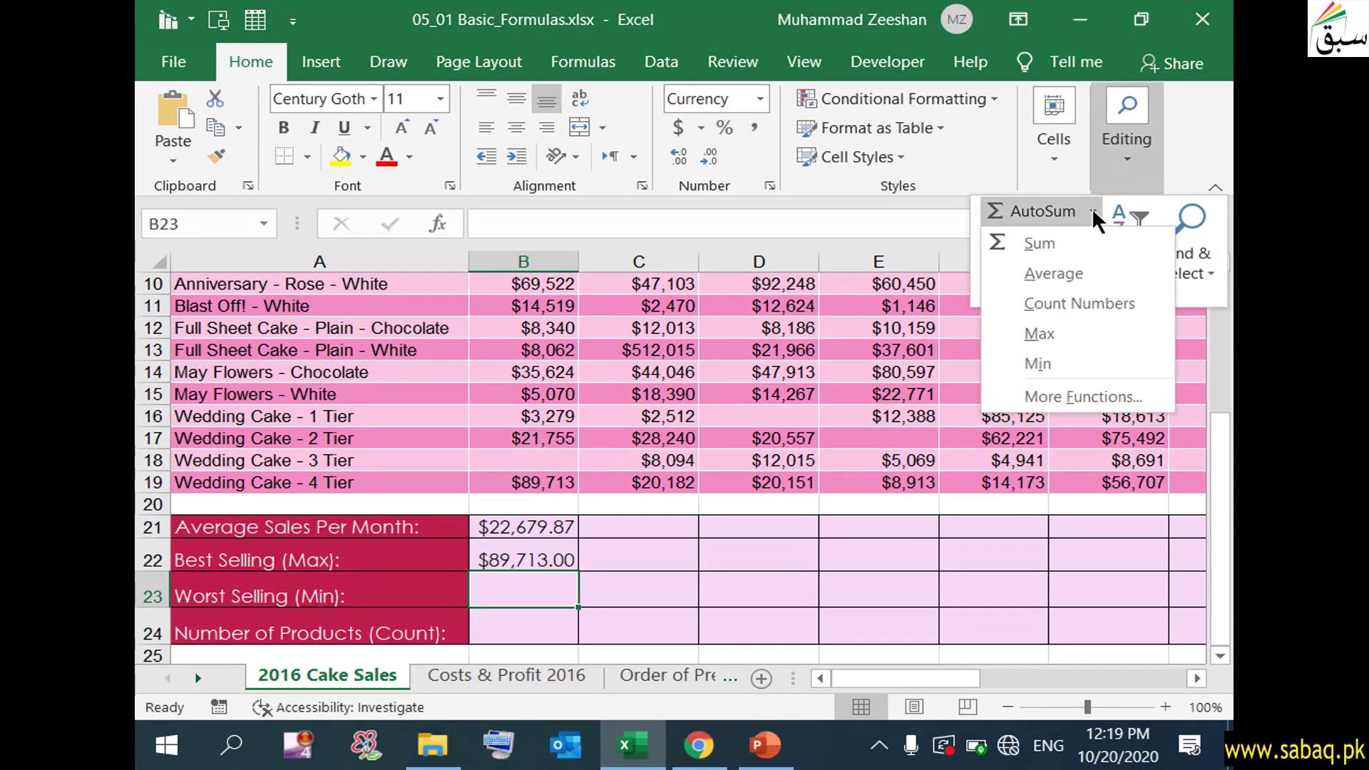
pyautogui.click(1039, 363)
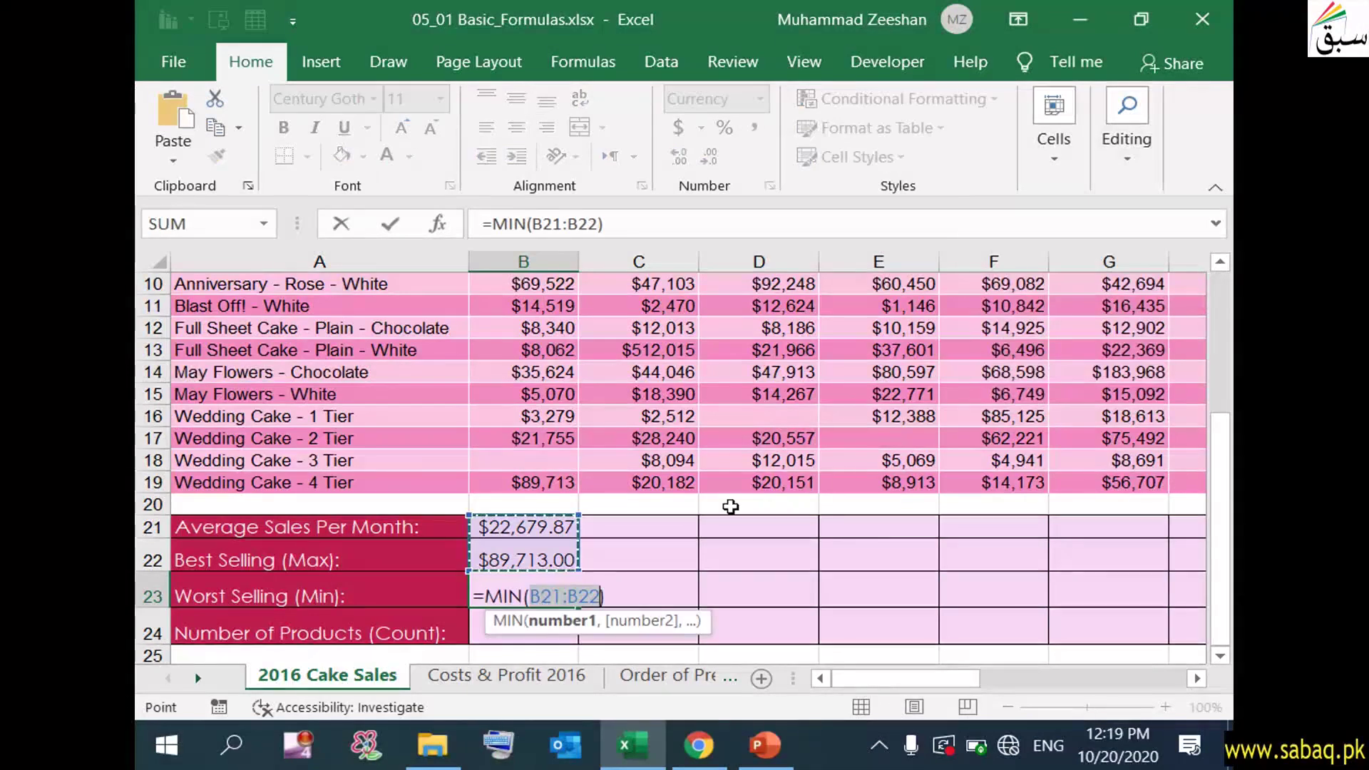
pyautogui.scroll(3, 731, 506)
pyautogui.moveTo(544, 428); pyautogui.dragTo(521, 615)
pyautogui.scroll(-3, 721, 544)
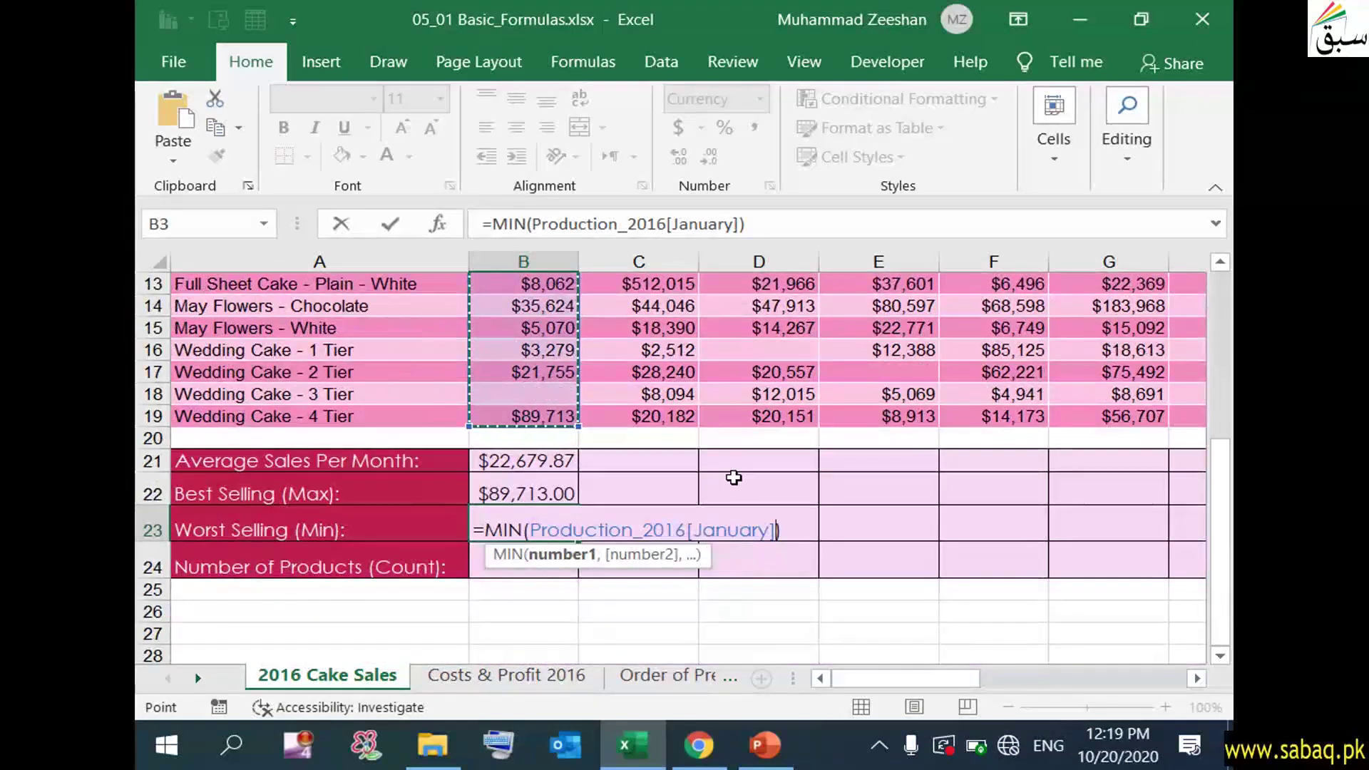
pyautogui.press('Return')
# Calculate January's Number of Products in B24 with the AutoSum Count Numbers function over Production_2016[January], and review the counted sales.
pyautogui.click(540, 593)
pyautogui.click(546, 567)
pyautogui.scroll(4, 549, 567)
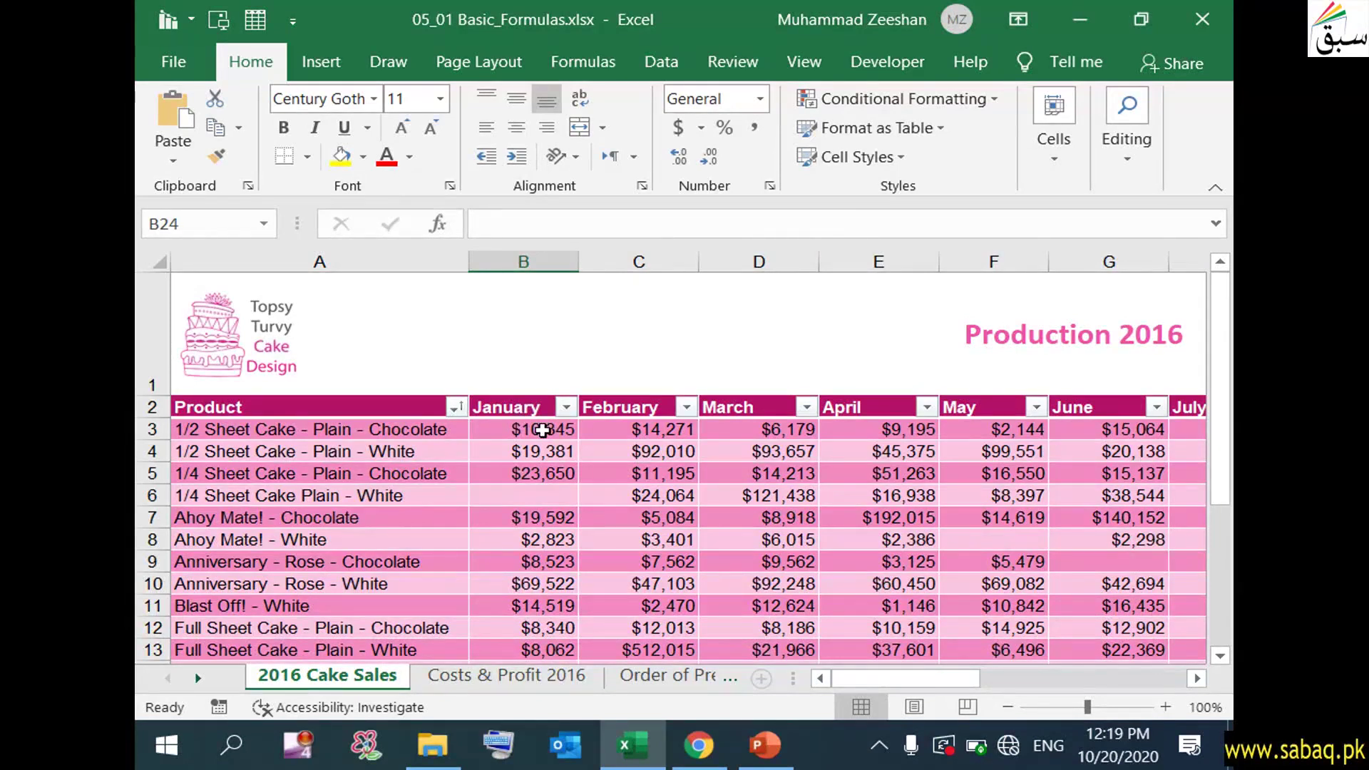
pyautogui.scroll(-4, 543, 430)
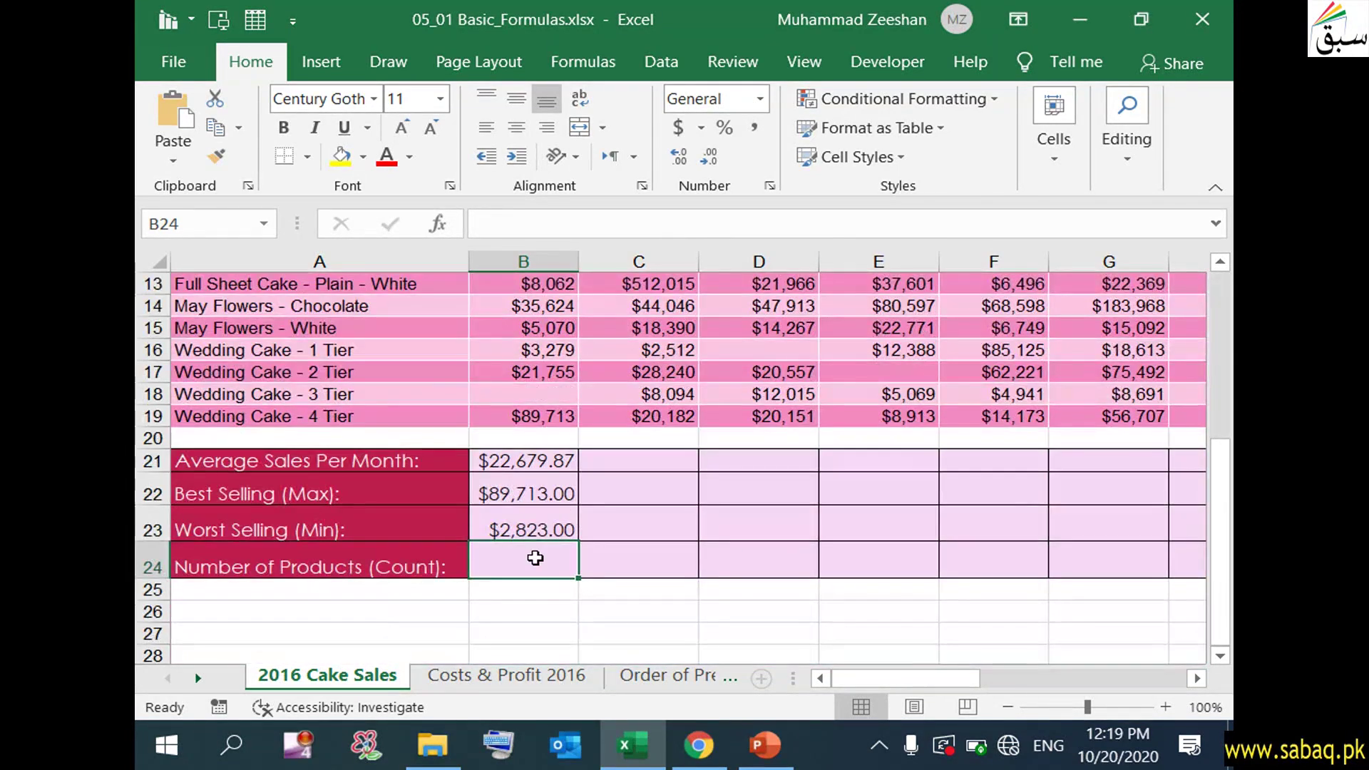
pyautogui.click(1119, 170)
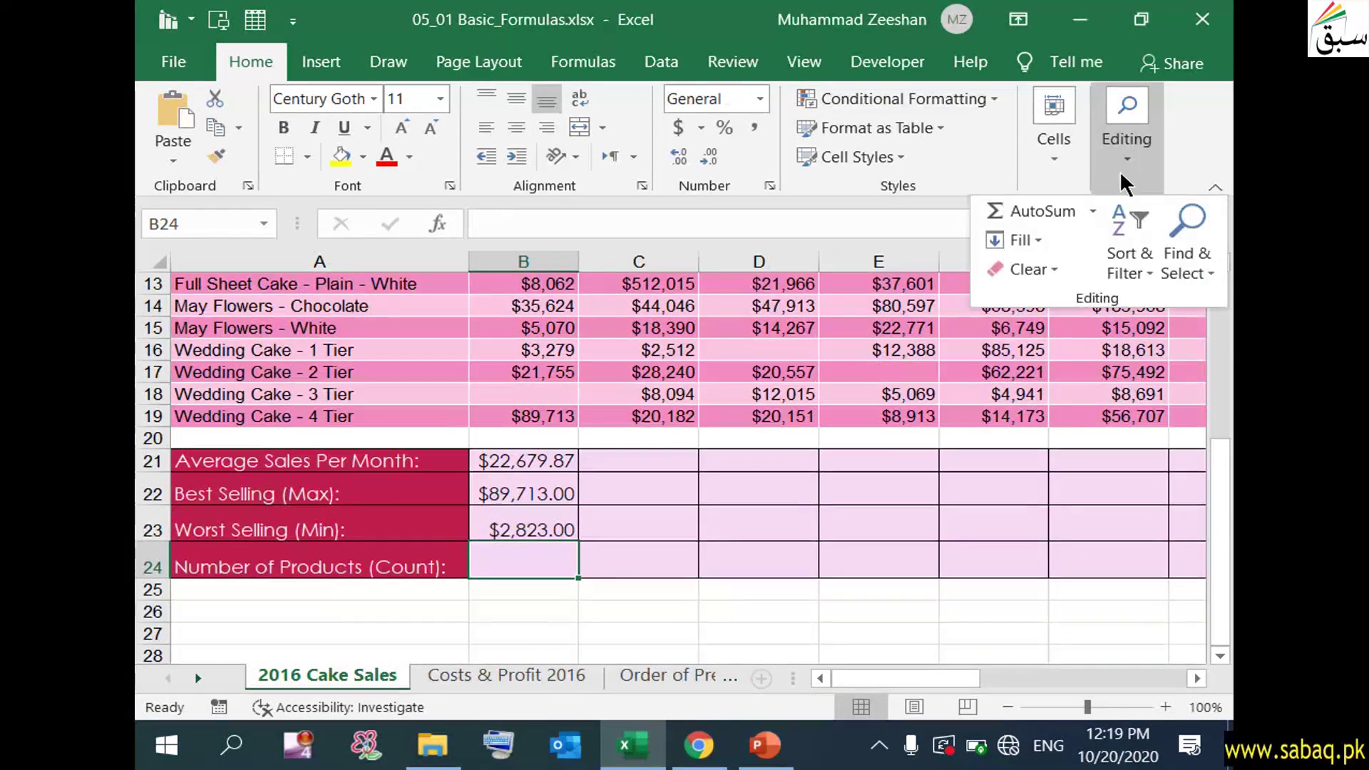
pyautogui.click(1092, 212)
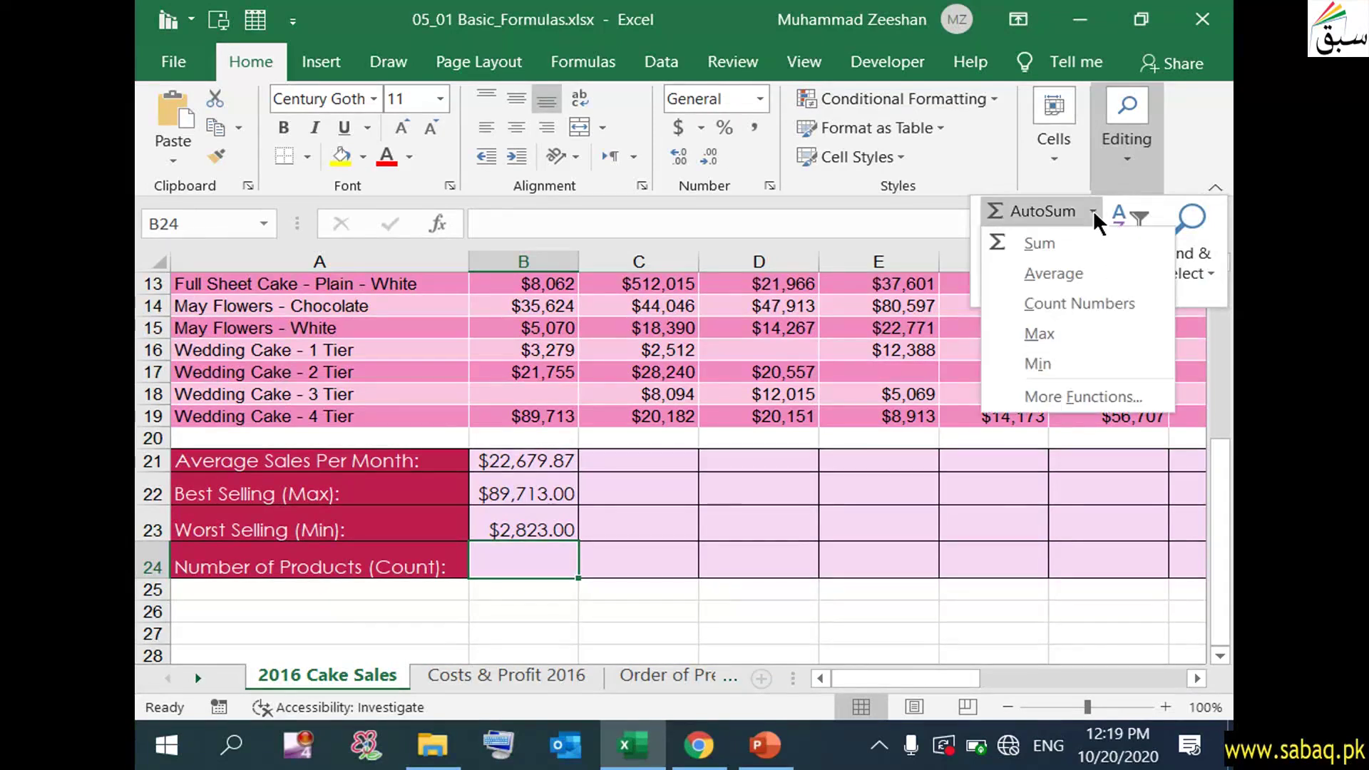
pyautogui.click(1107, 301)
pyautogui.scroll(5, 765, 373)
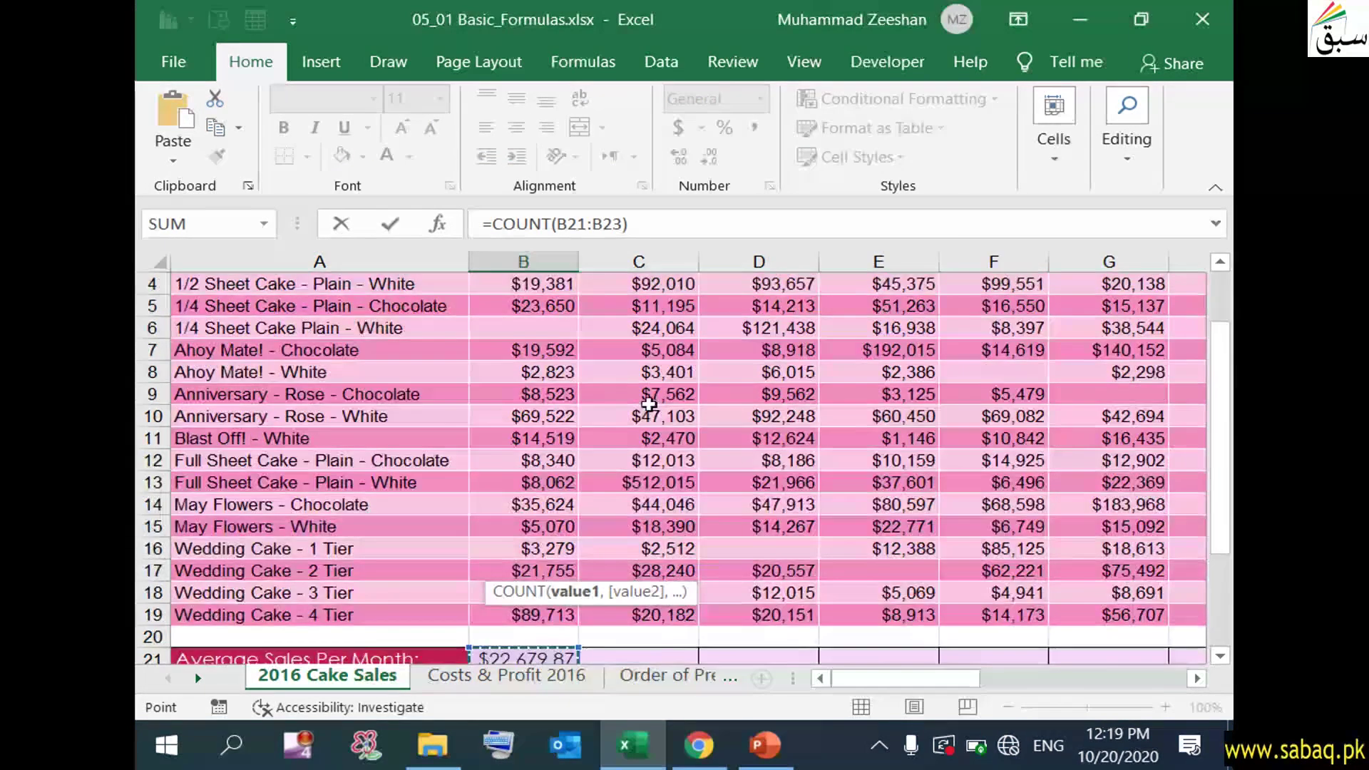
pyautogui.moveTo(524, 429); pyautogui.dragTo(516, 618)
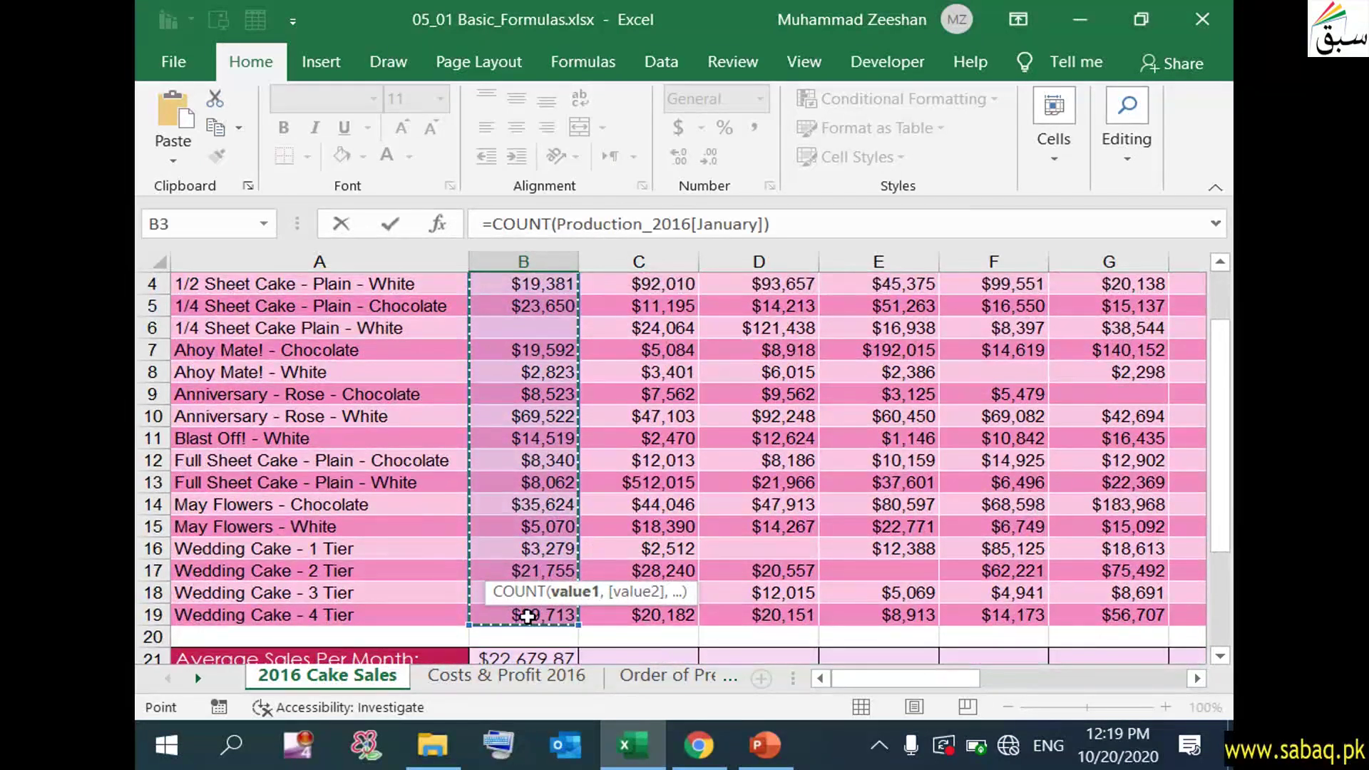
pyautogui.press('Return')
pyautogui.click(563, 605)
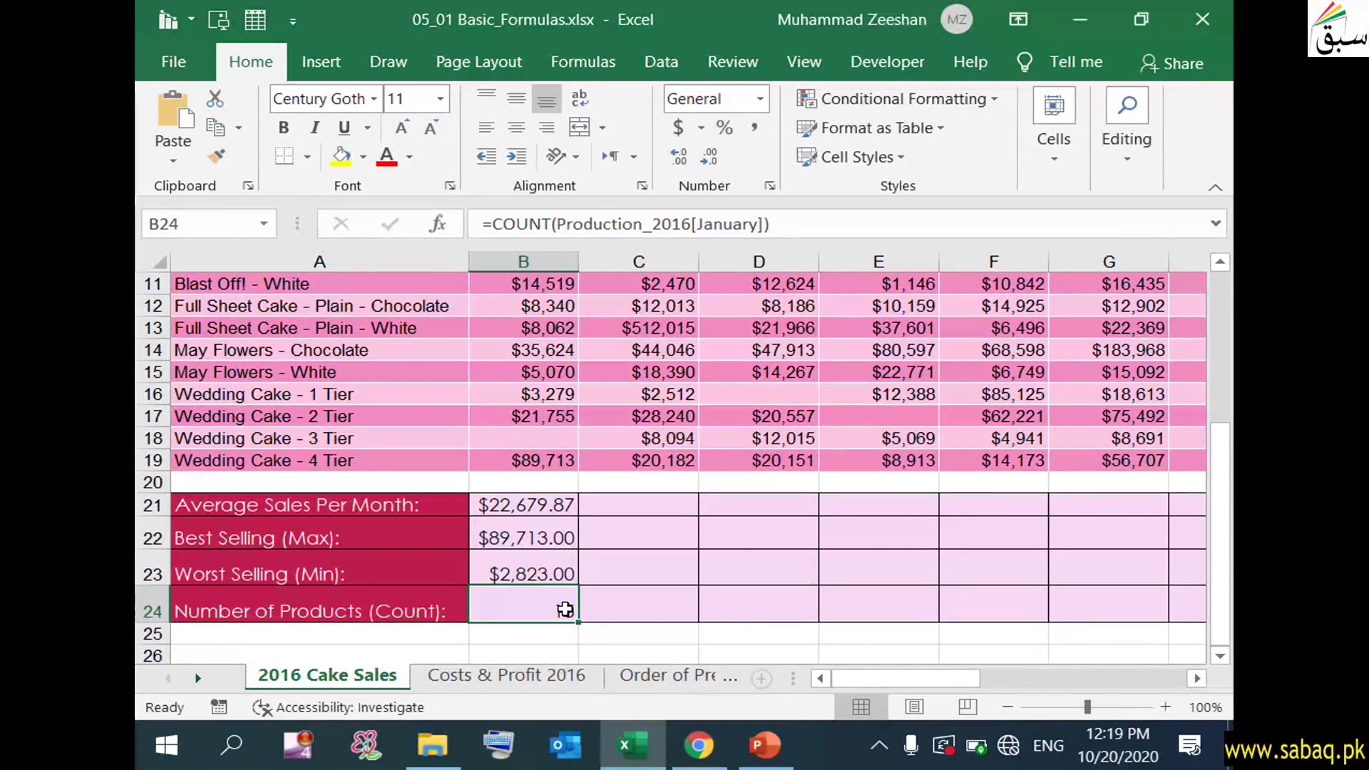
pyautogui.scroll(3, 556, 571)
pyautogui.scroll(-3, 524, 502)
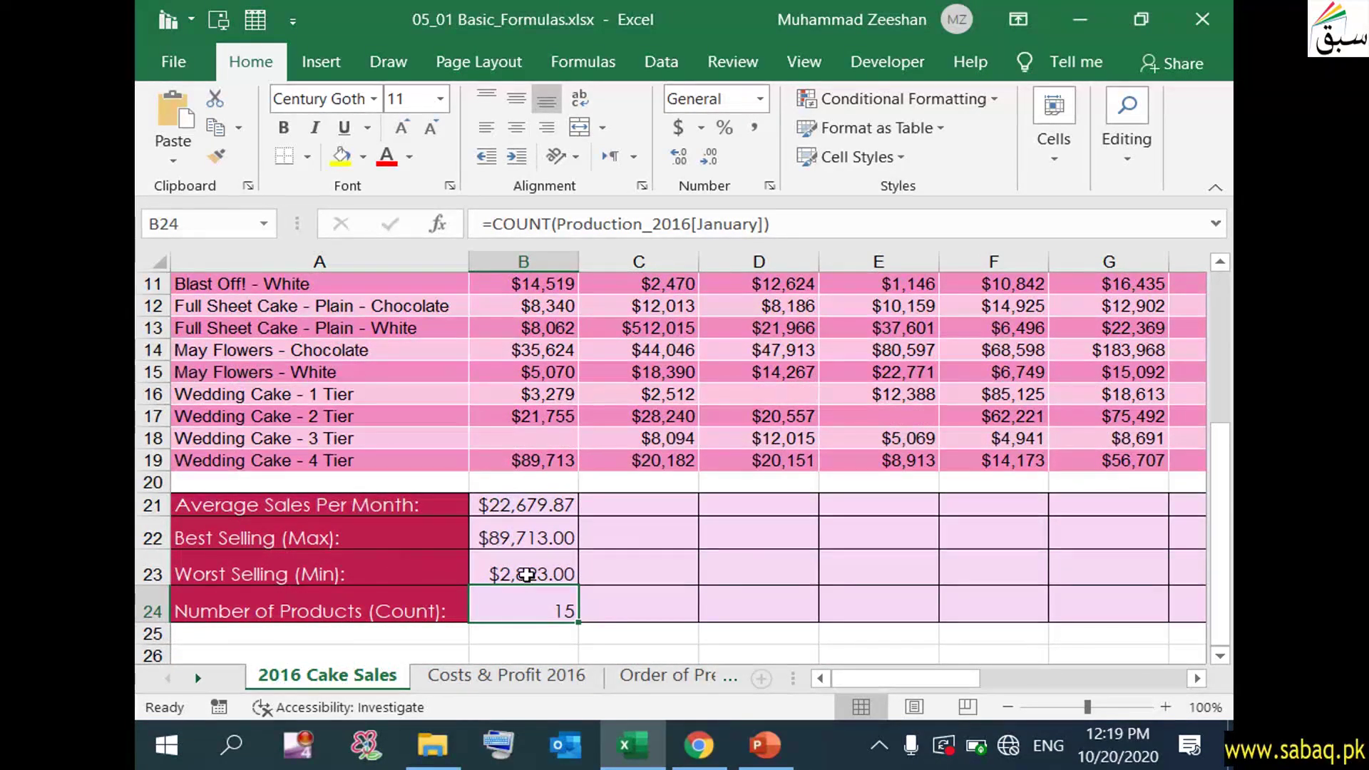
# Copy the four January summary formulas in B21:B24 across the remaining months to column M, and review the filled rows.
pyautogui.click(557, 504)
pyautogui.moveTo(557, 505); pyautogui.dragTo(959, 595)
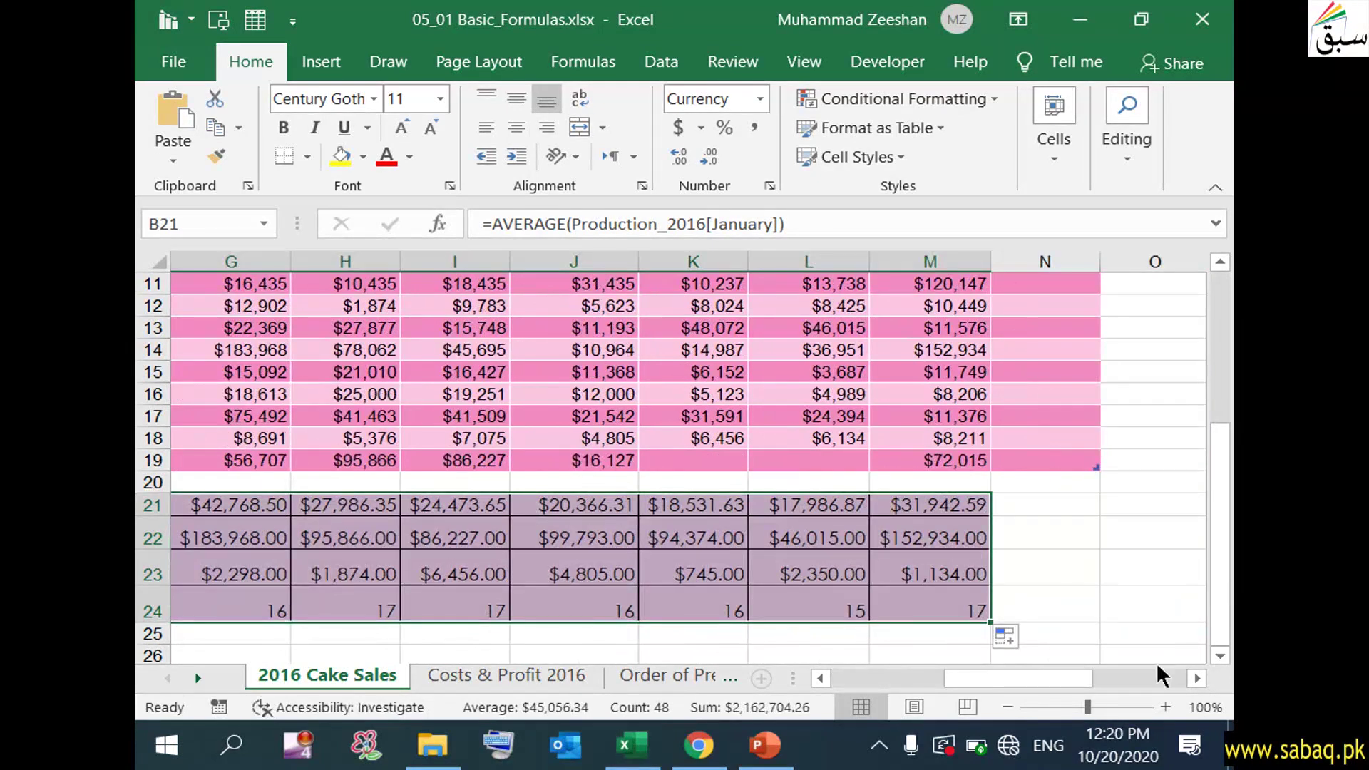
pyautogui.moveTo(1025, 674); pyautogui.dragTo(926, 677)
pyautogui.scroll(4, 624, 566)
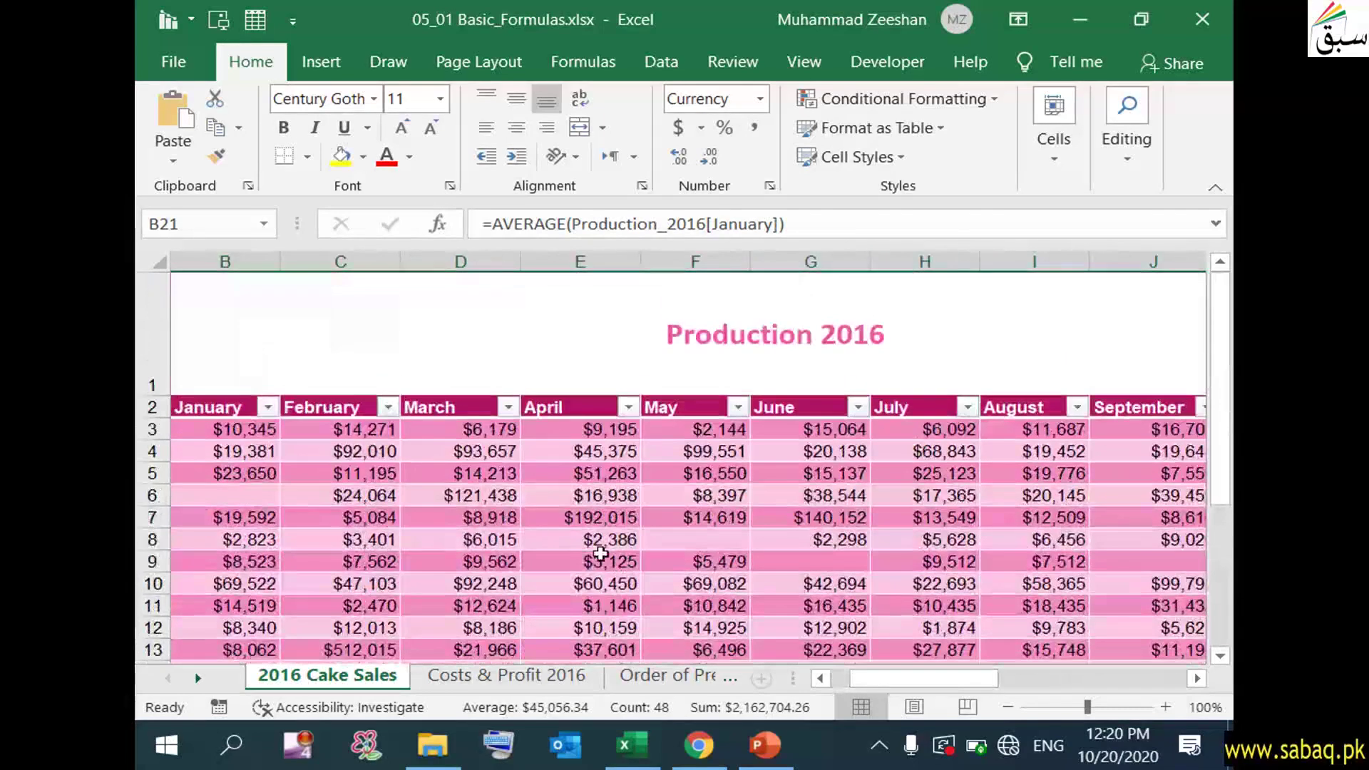
pyautogui.scroll(-2, 362, 393)
pyautogui.moveTo(918, 678); pyautogui.dragTo(793, 676)
pyautogui.scroll(-2, 444, 585)
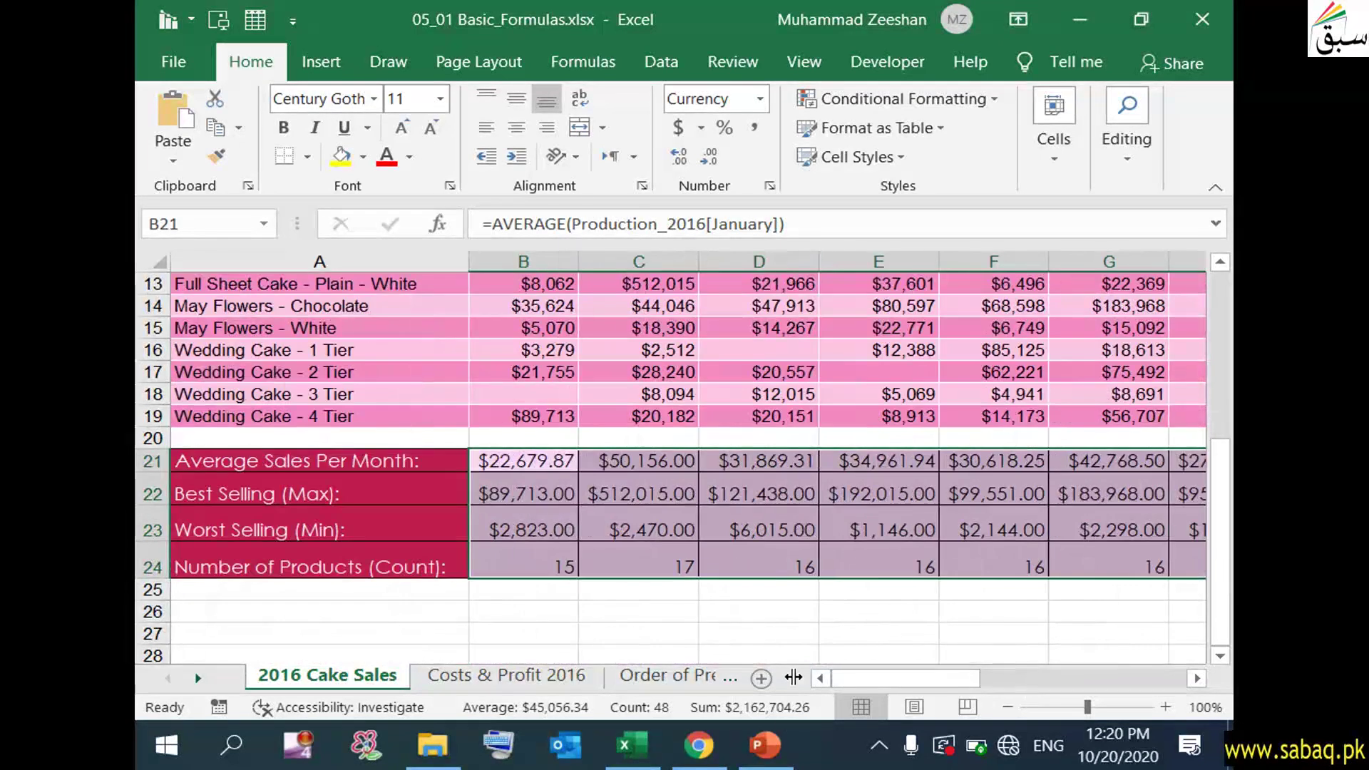
# Switch to the PowerPoint slide show and advance to the Order of precedence slide, revealing its bullets from Parenthesis through Addition.
pyautogui.click(765, 745)
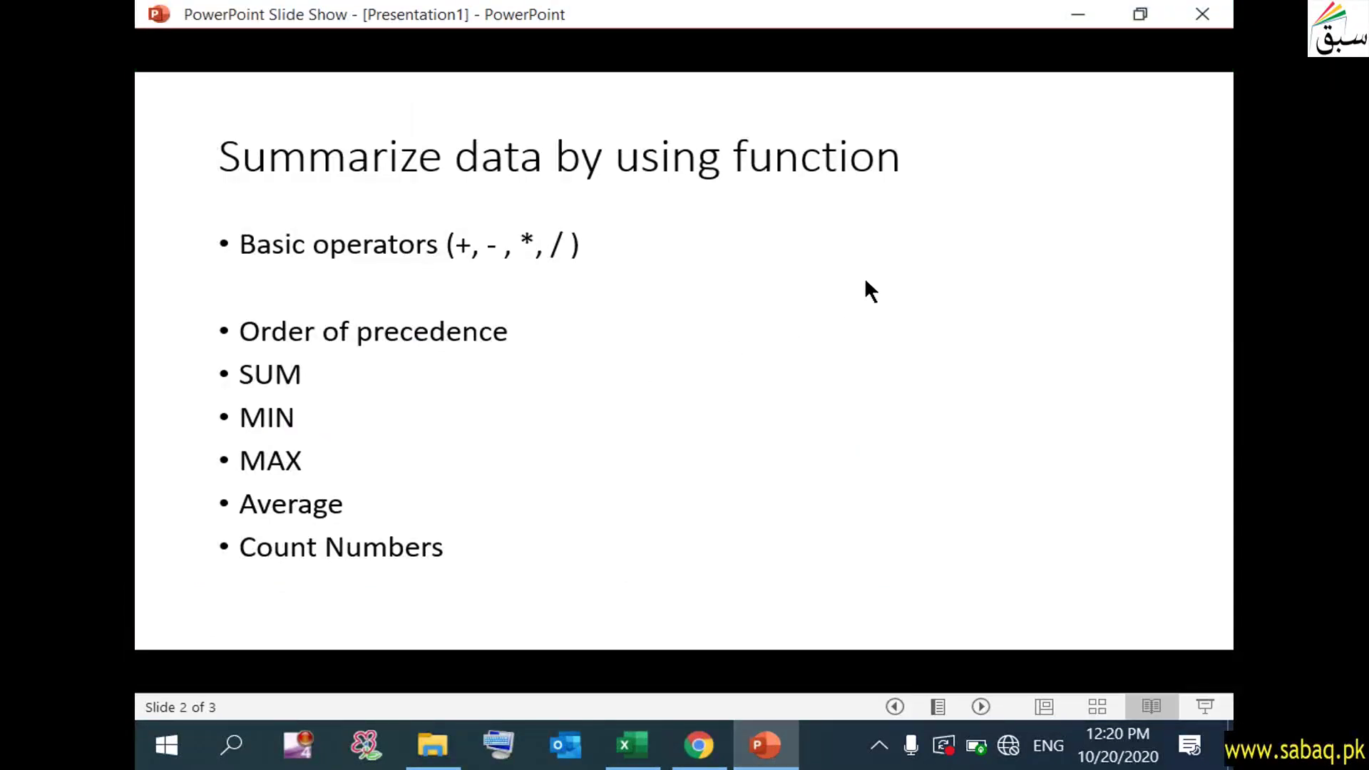
pyautogui.click(883, 450)
pyautogui.click(884, 451)
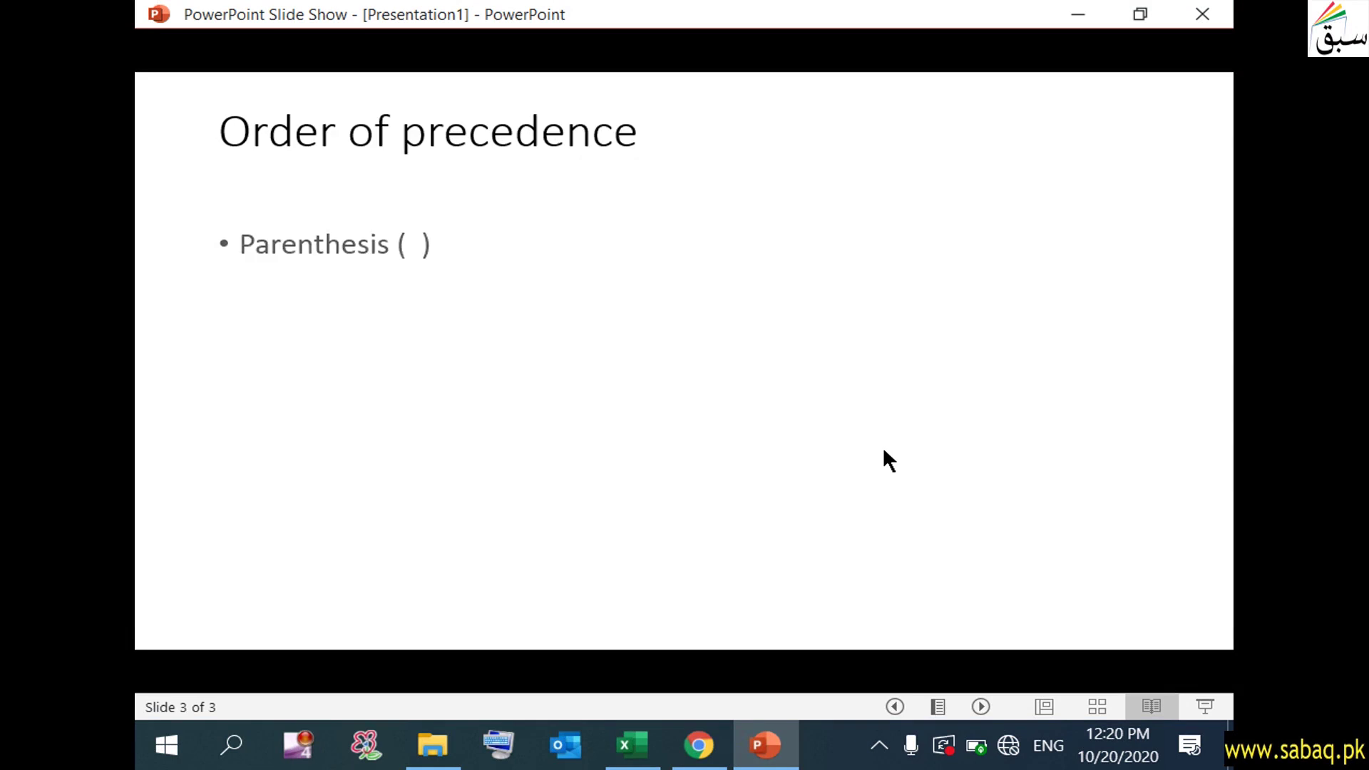
pyautogui.click(915, 557)
pyautogui.click(915, 558)
pyautogui.click(909, 558)
pyautogui.click(909, 558)
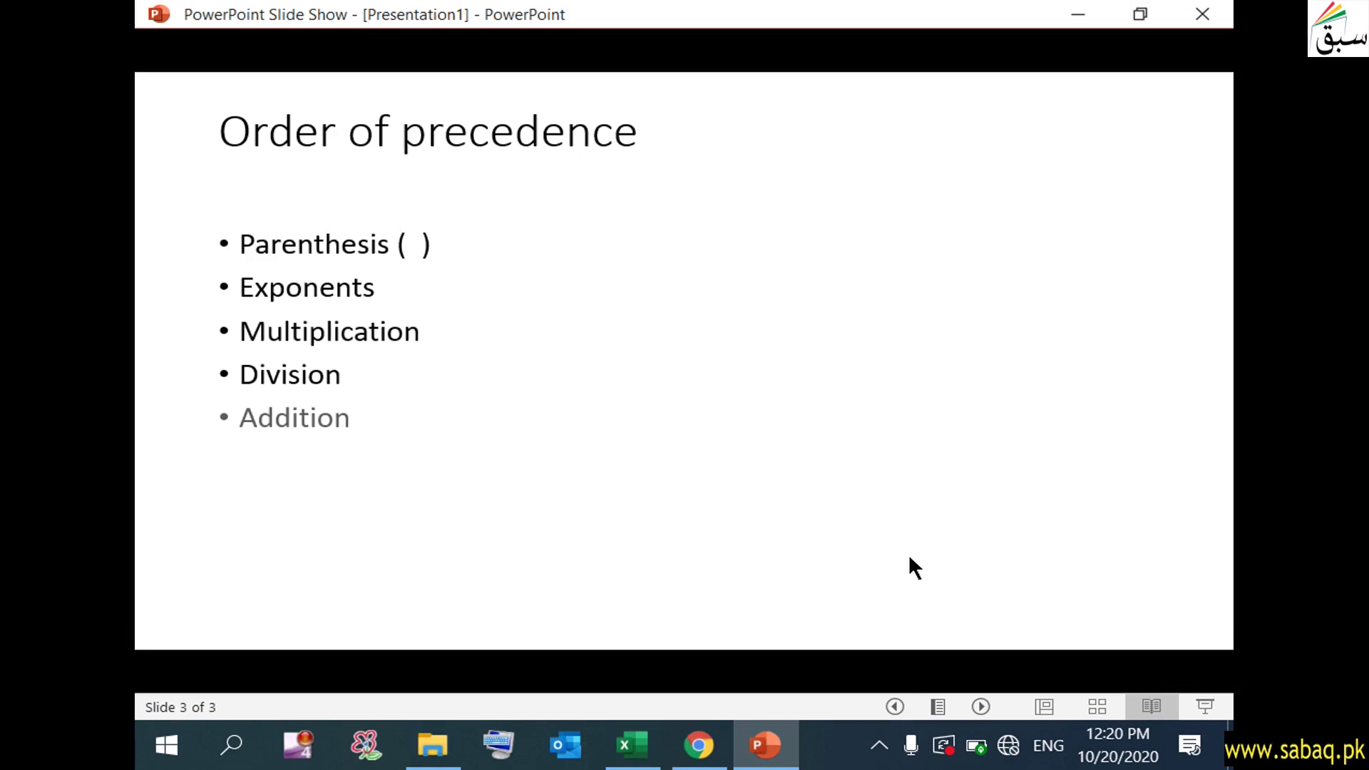